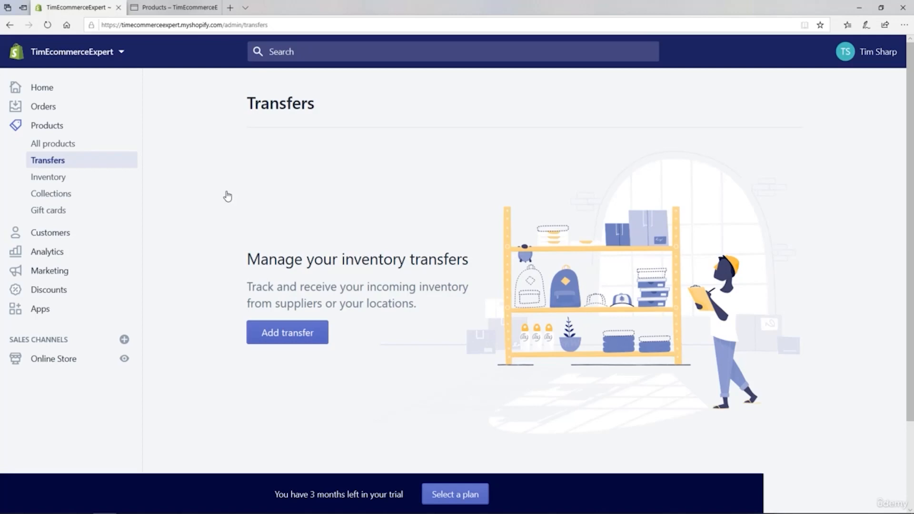
# Step: Start a new inventory transfer and add the Super-cute Dog Pendant For Every Chihuahua Lover from all products
pyautogui.click(272, 335)
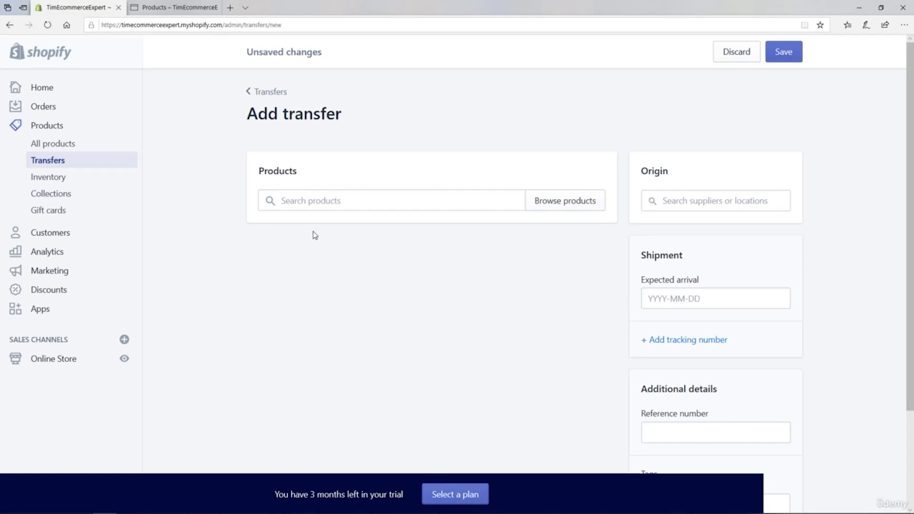
pyautogui.click(289, 200)
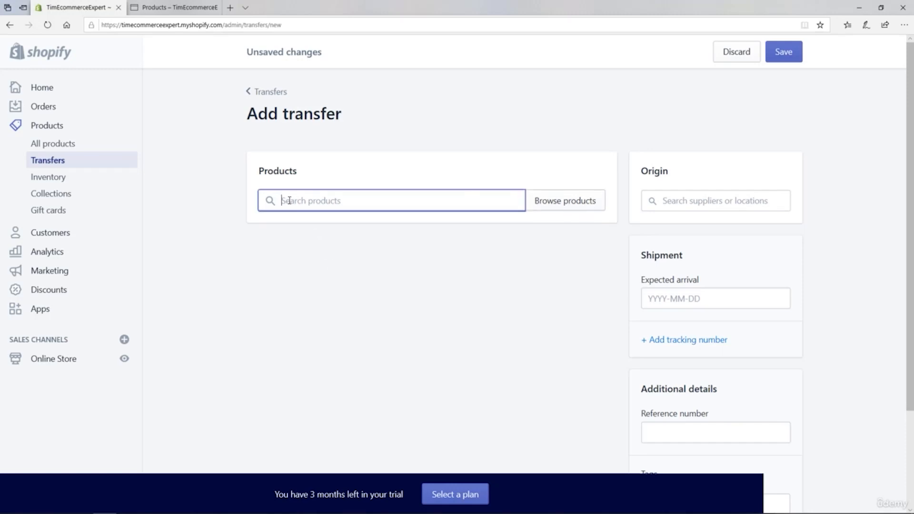
pyautogui.click(543, 207)
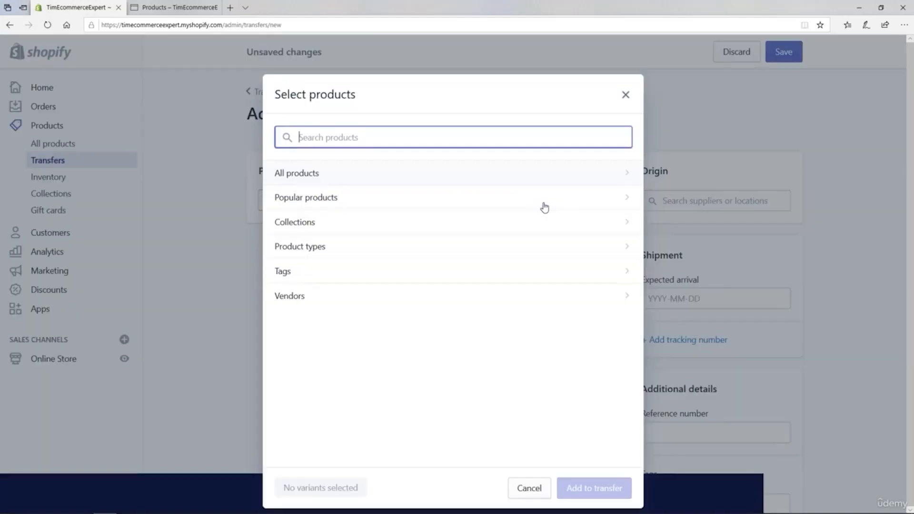
pyautogui.click(307, 179)
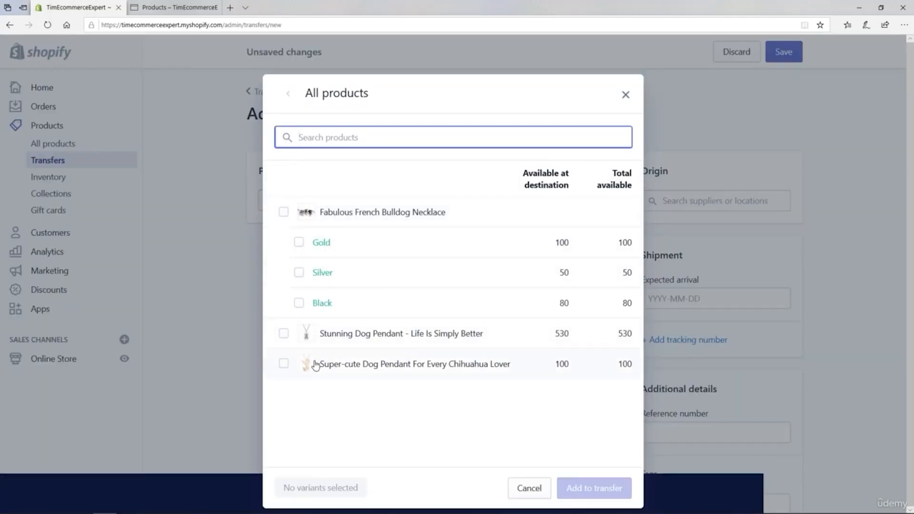
pyautogui.click(284, 363)
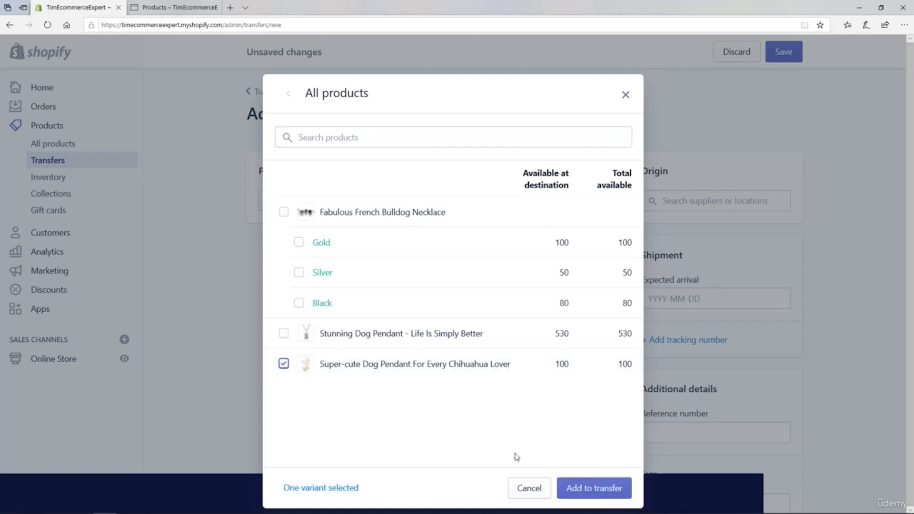
pyautogui.click(588, 489)
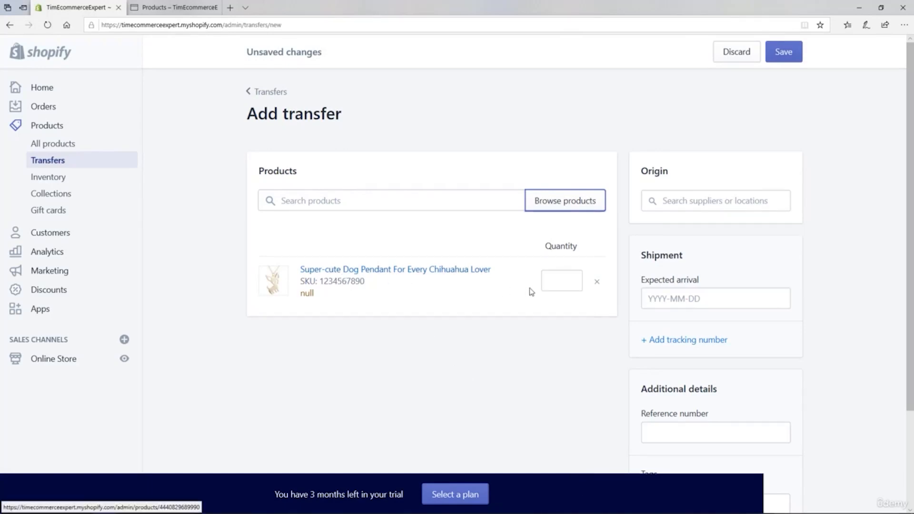
# Step: Set the pendant's transfer quantity to 500 and choose Supplier Test as the origin
pyautogui.click(551, 281)
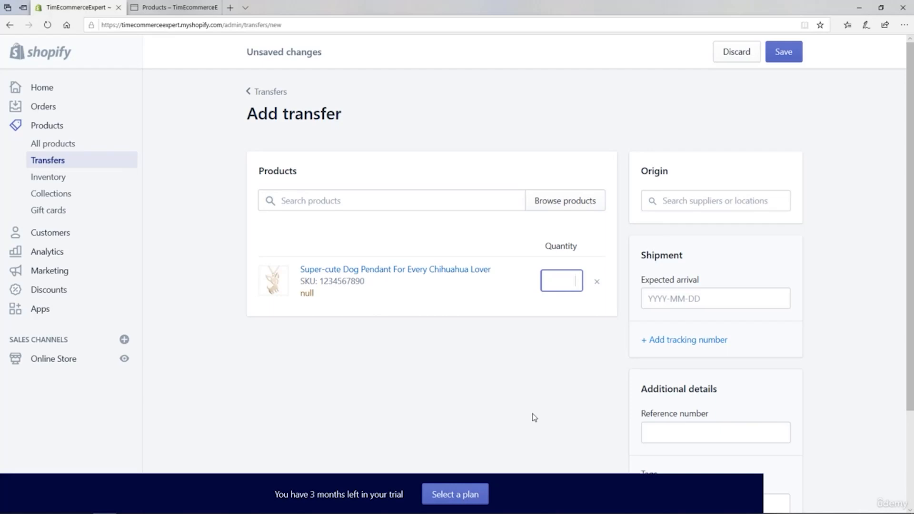
pyautogui.write('500')
pyautogui.click(594, 393)
pyautogui.click(689, 202)
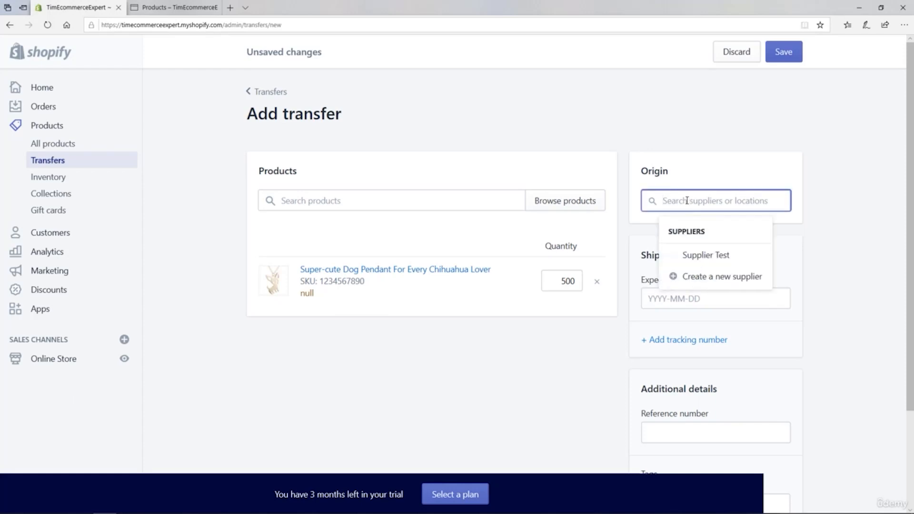
pyautogui.click(707, 257)
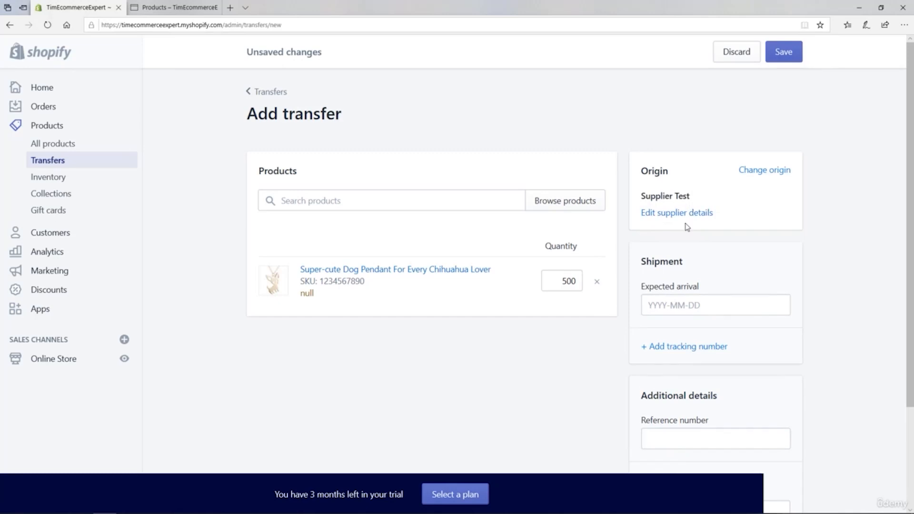
# Step: Review the editable contact and address fields of the origin supplier, leaving them unchanged
pyautogui.click(676, 215)
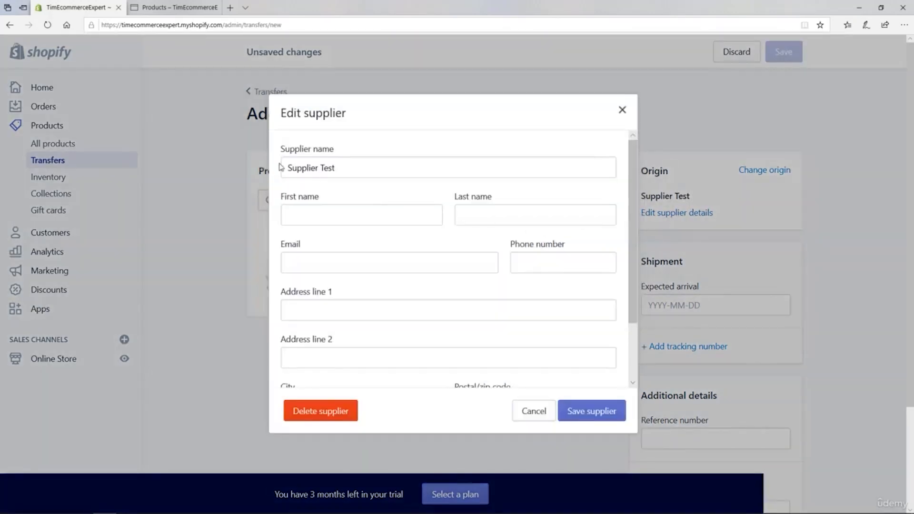
pyautogui.tripleClick(318, 170)
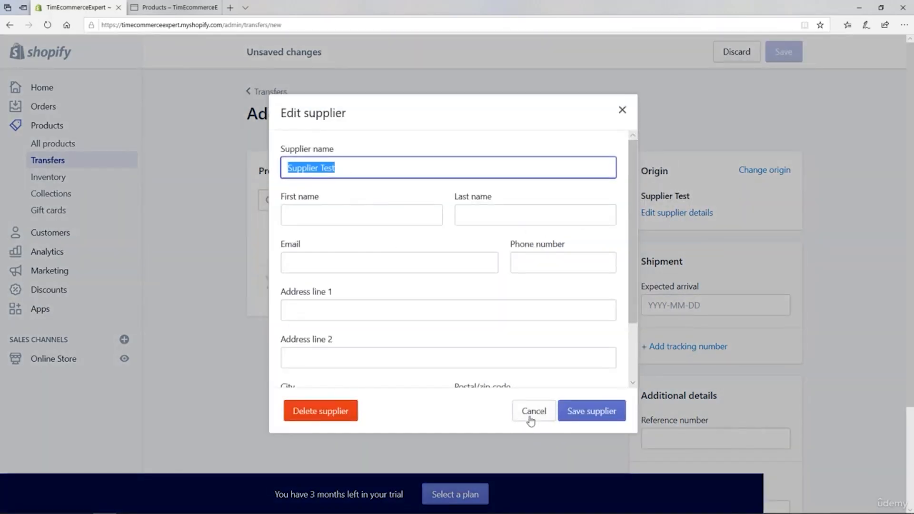
pyautogui.moveTo(634, 245); pyautogui.dragTo(625, 348)
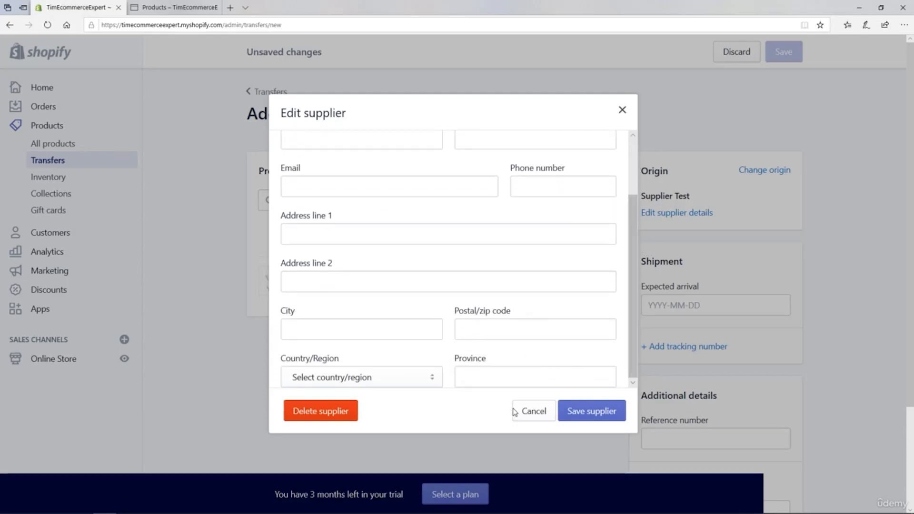
pyautogui.click(533, 415)
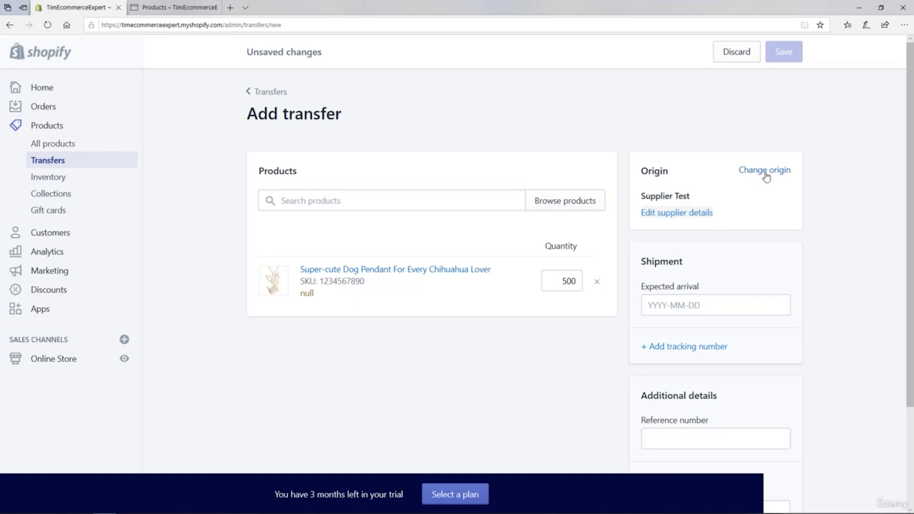
# Step: Set the shipment's expected arrival to 2020-04-30 and add tracking number 12345 with FedEx as the shipping carrier
pyautogui.click(658, 305)
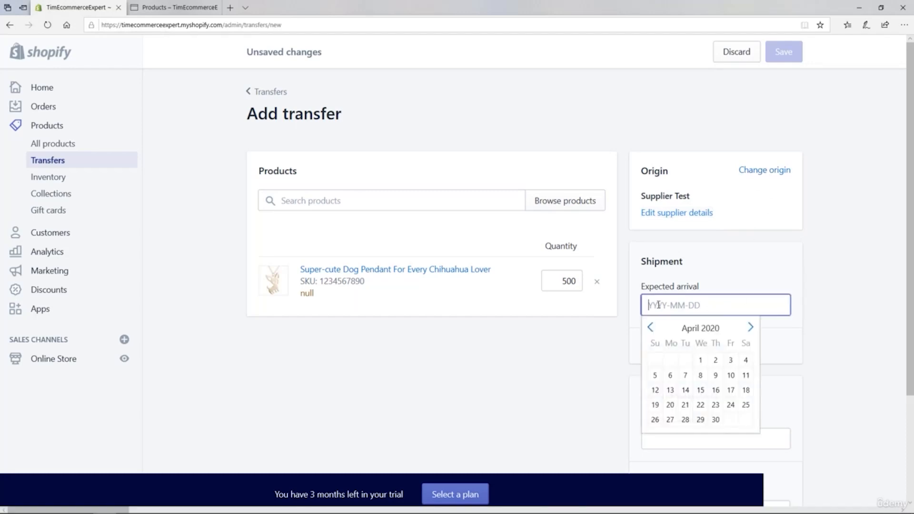
pyautogui.click(715, 419)
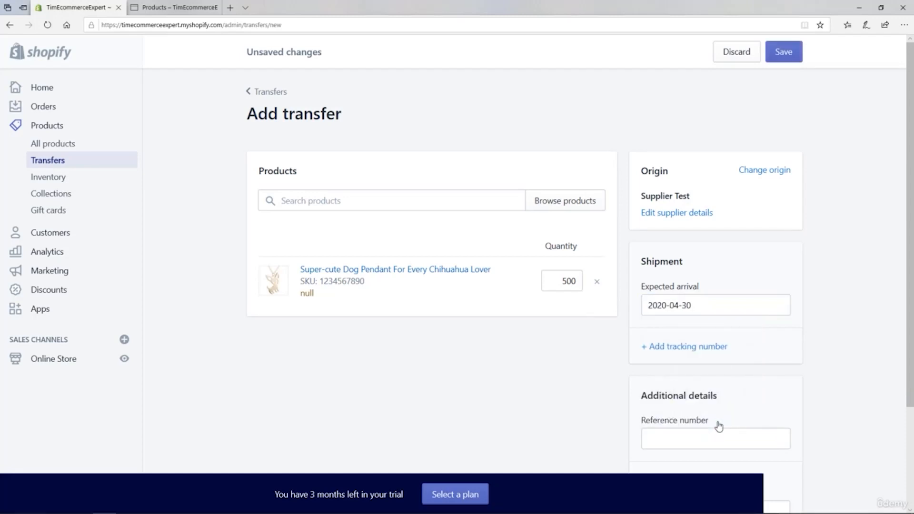
pyautogui.click(676, 347)
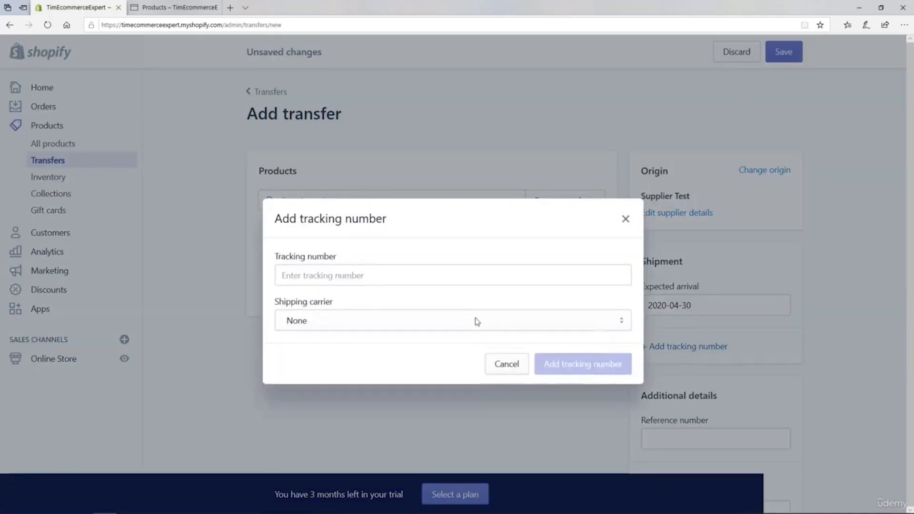
pyautogui.click(303, 274)
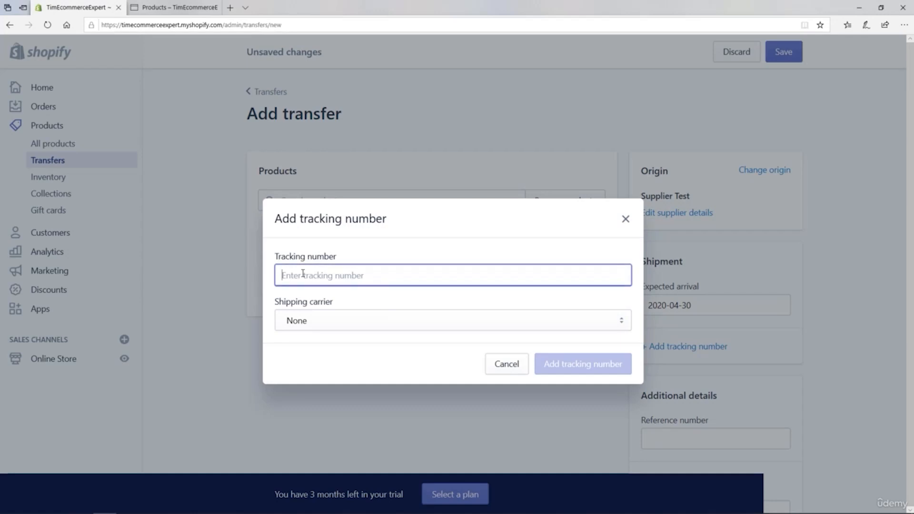
pyautogui.write('12345')
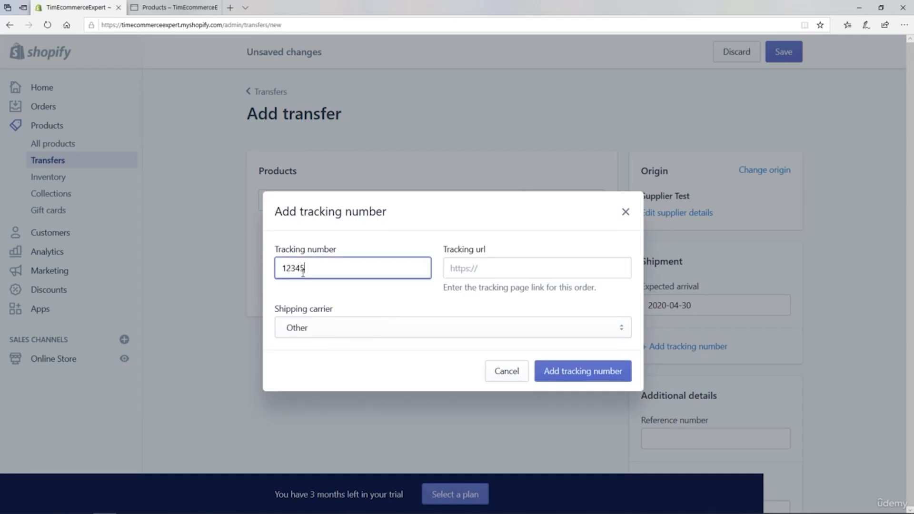
pyautogui.click(522, 270)
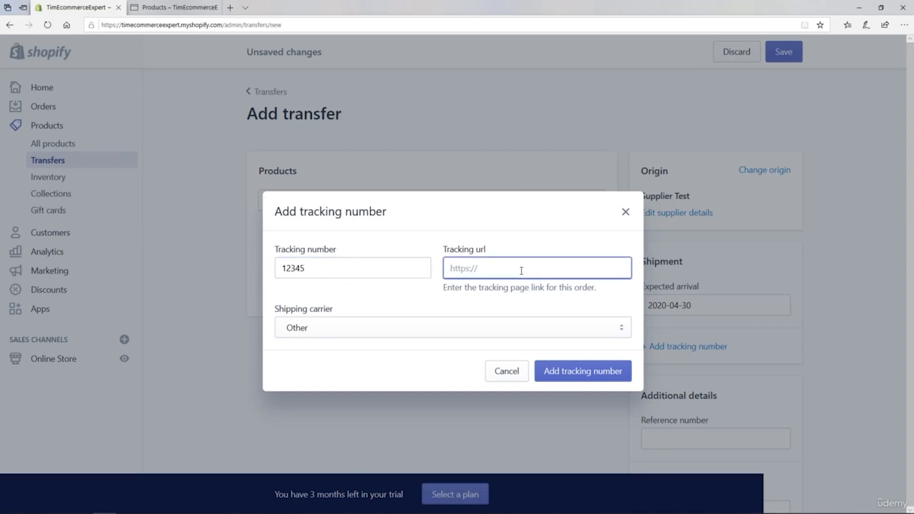
pyautogui.click(611, 331)
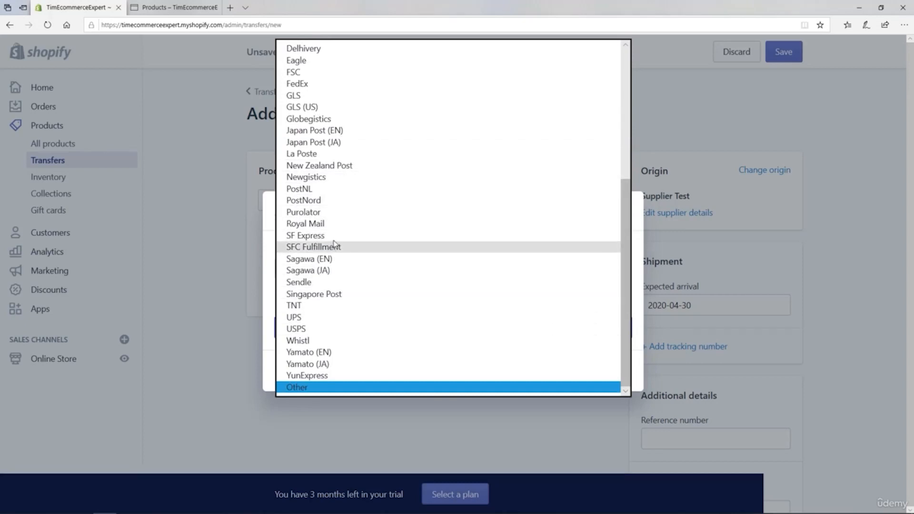
pyautogui.click(289, 85)
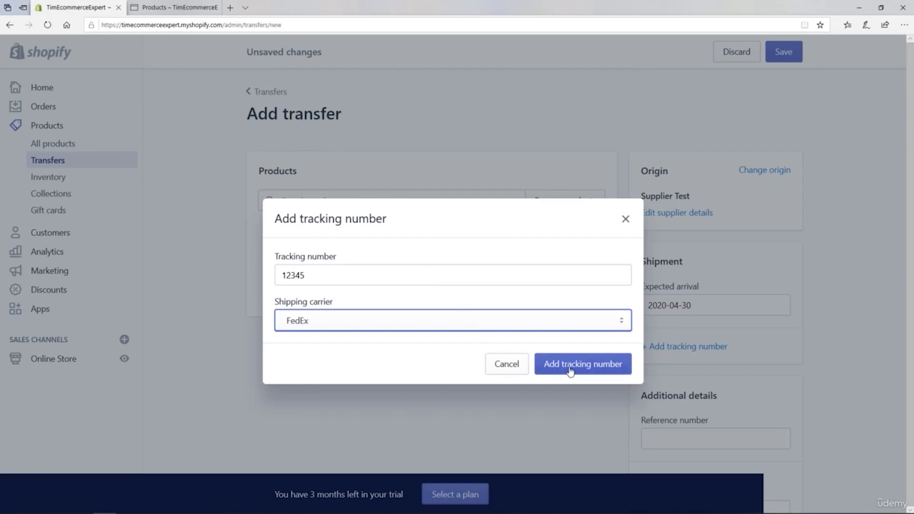
pyautogui.click(570, 370)
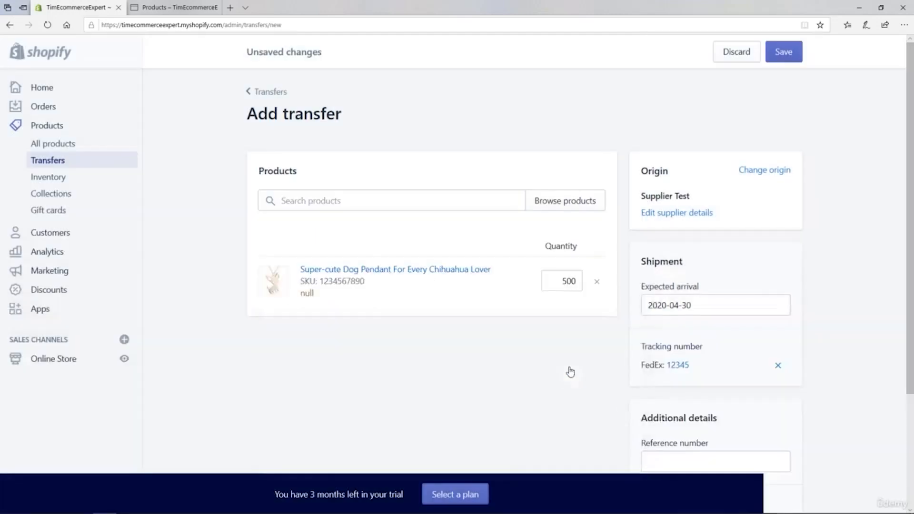
# Step: Save the new transfer and check the creation entry in its timeline
pyautogui.scroll(-3, 911, 244)
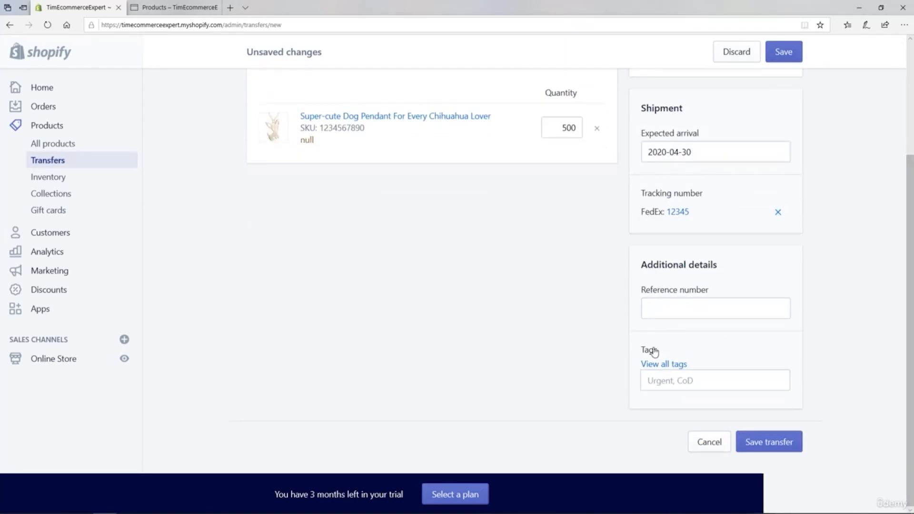
pyautogui.click(777, 446)
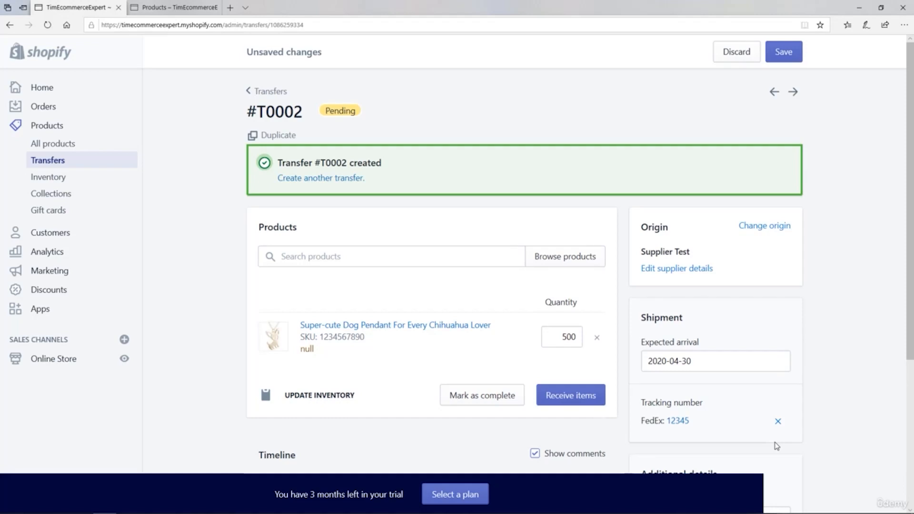
pyautogui.scroll(-2, 897, 317)
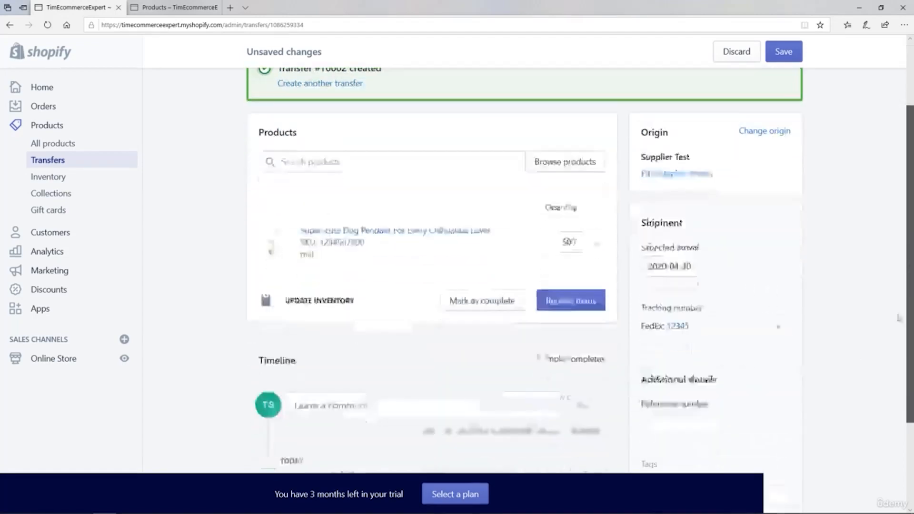
pyautogui.moveTo(898, 317); pyautogui.dragTo(889, 387)
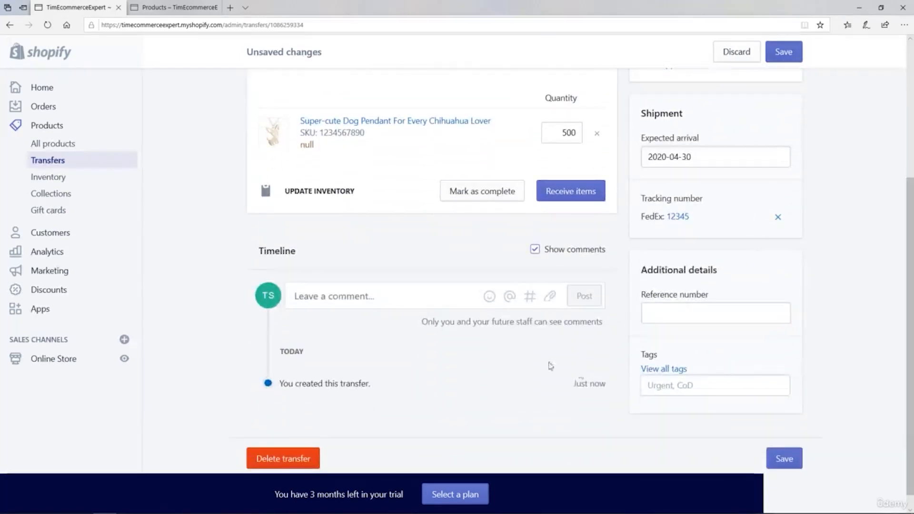
pyautogui.doubleClick(261, 251)
pyautogui.moveTo(281, 385); pyautogui.dragTo(367, 390)
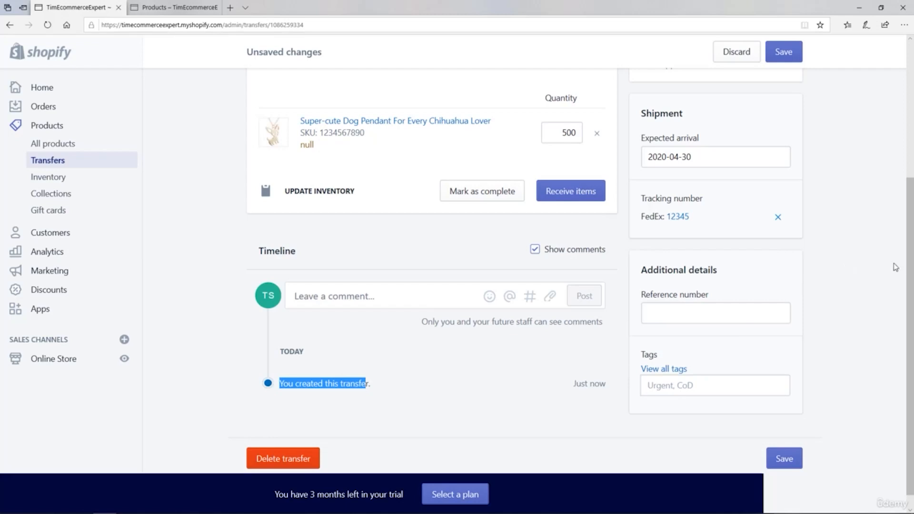
# Step: Receive items for the transfer, accepting 490 of the dog pendants, and save the receipt
pyautogui.scroll(5, 895, 267)
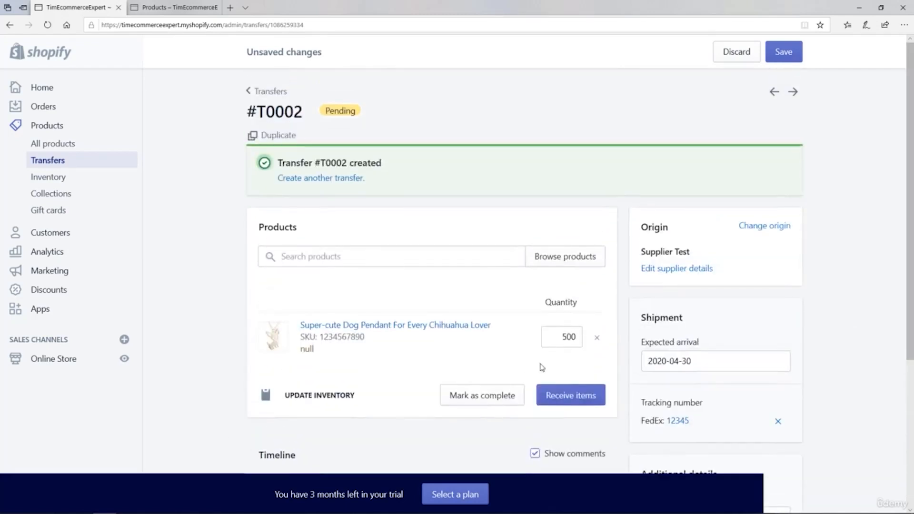
pyautogui.click(568, 398)
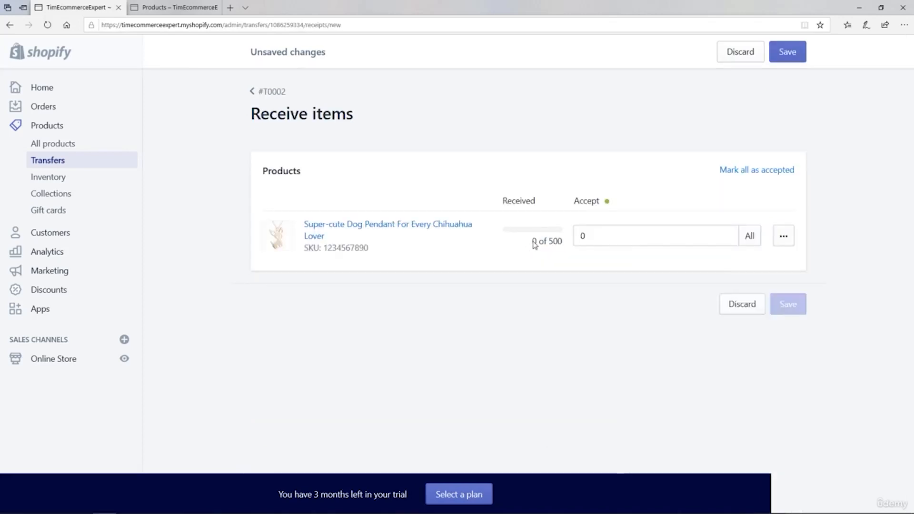
pyautogui.click(585, 234)
pyautogui.write('490')
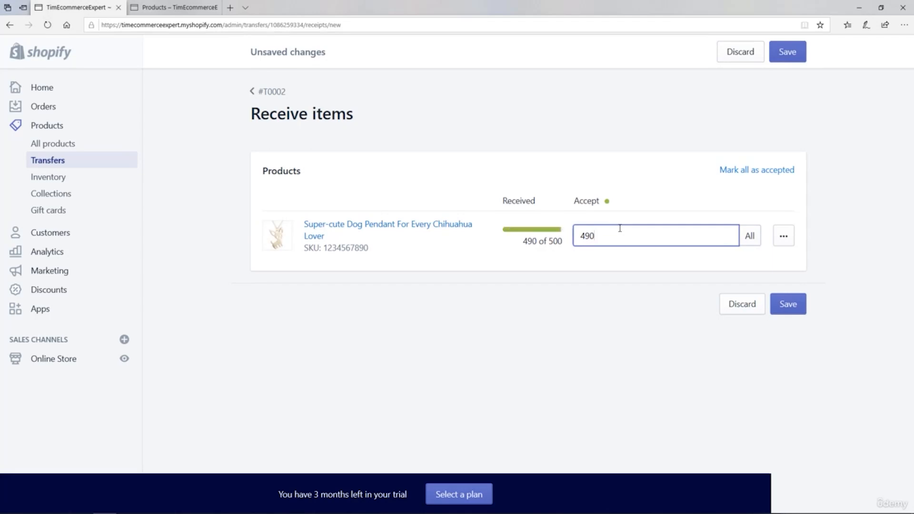
pyautogui.click(788, 305)
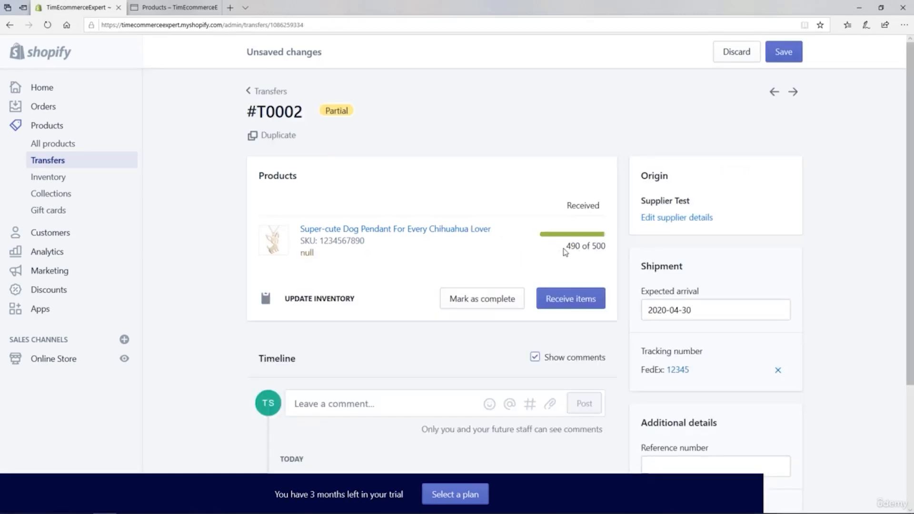
pyautogui.moveTo(566, 247); pyautogui.dragTo(607, 255)
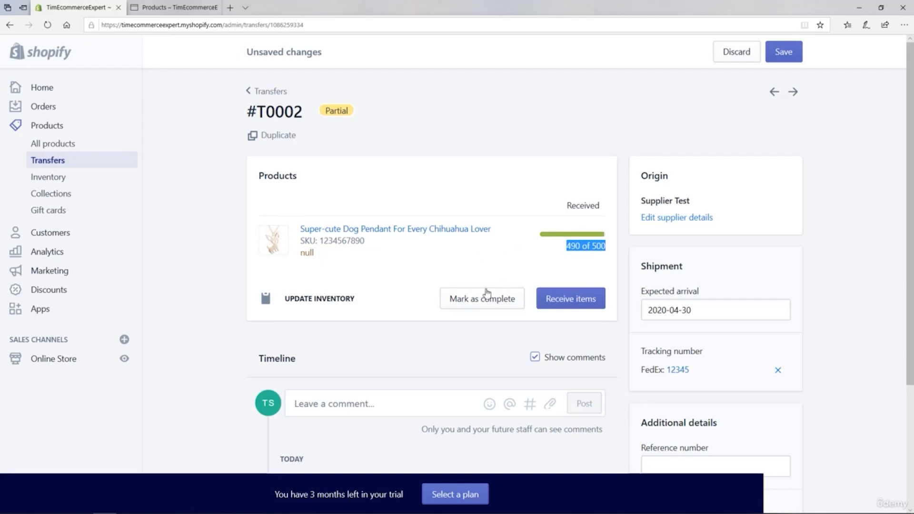
# Step: Mark the transfer as complete with all remaining items rejected
pyautogui.click(473, 299)
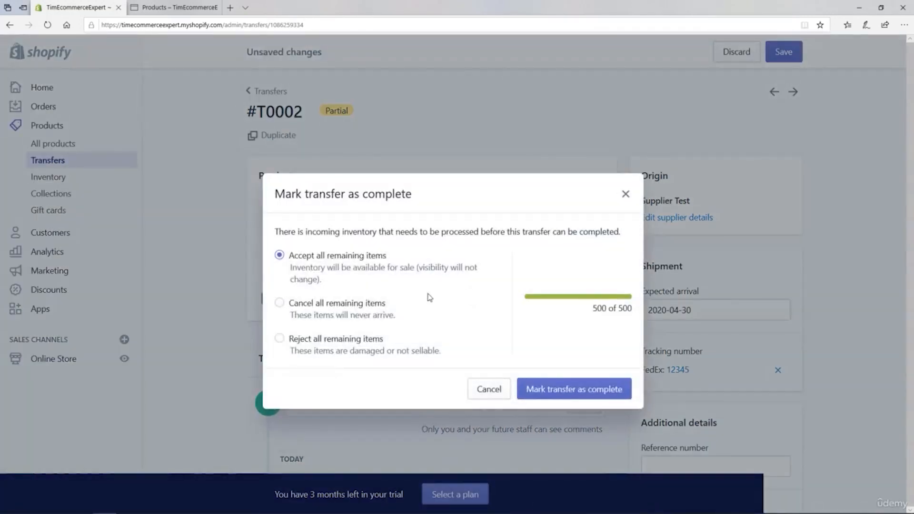
pyautogui.click(280, 339)
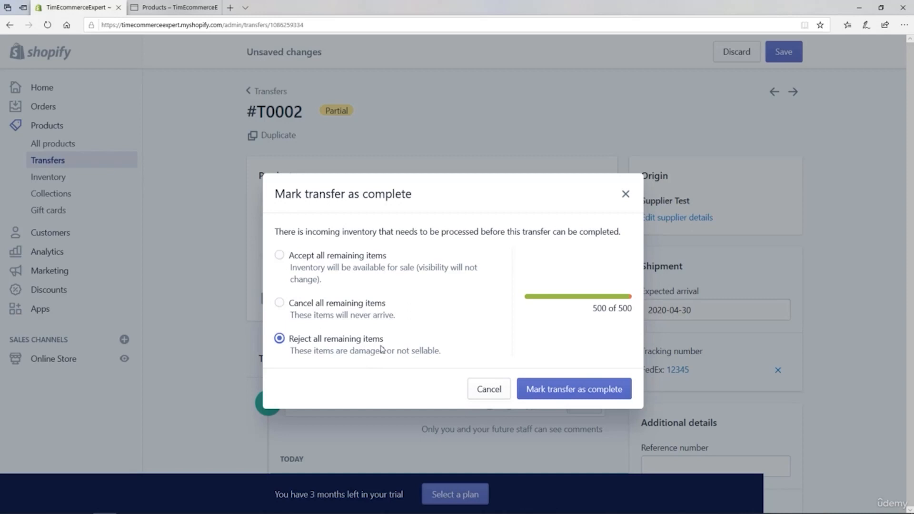
pyautogui.click(569, 397)
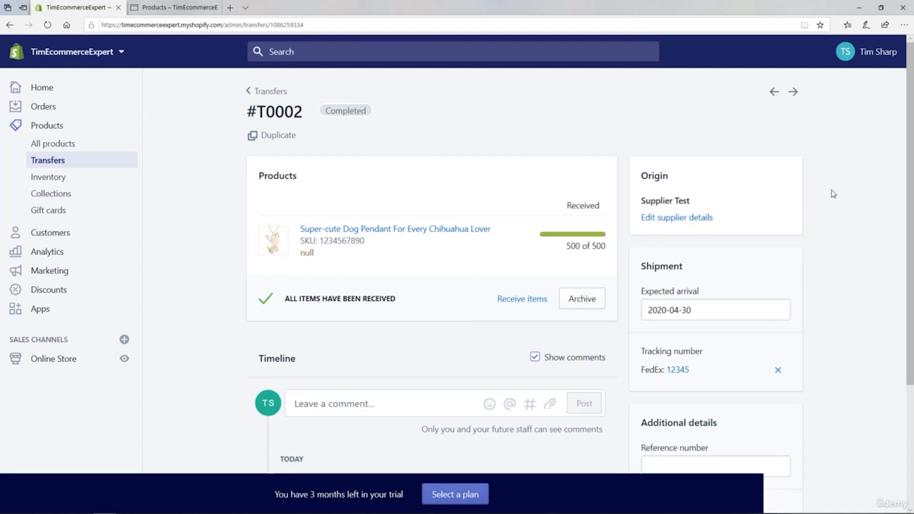
# Step: Examine the details of the rejected-items entry in the completed transfer's timeline
pyautogui.moveTo(910, 139); pyautogui.dragTo(907, 188)
pyautogui.moveTo(910, 260); pyautogui.dragTo(908, 279)
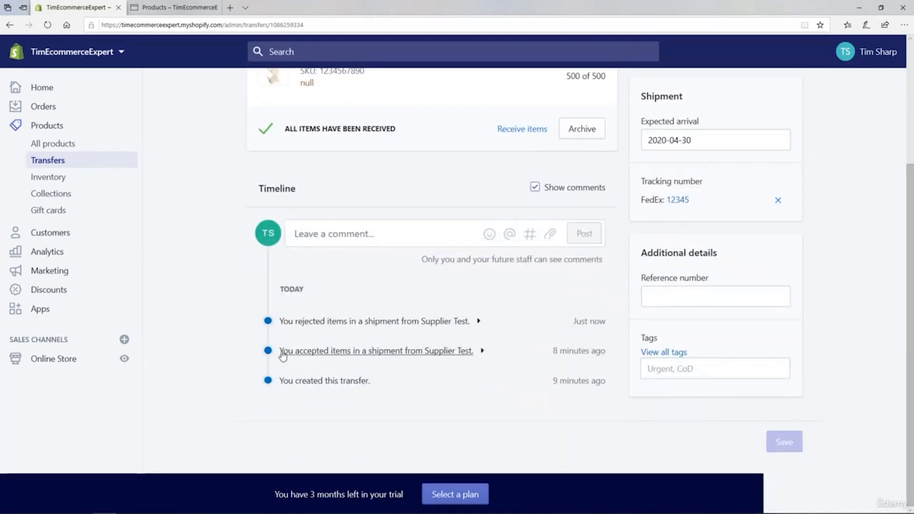
pyautogui.click(377, 323)
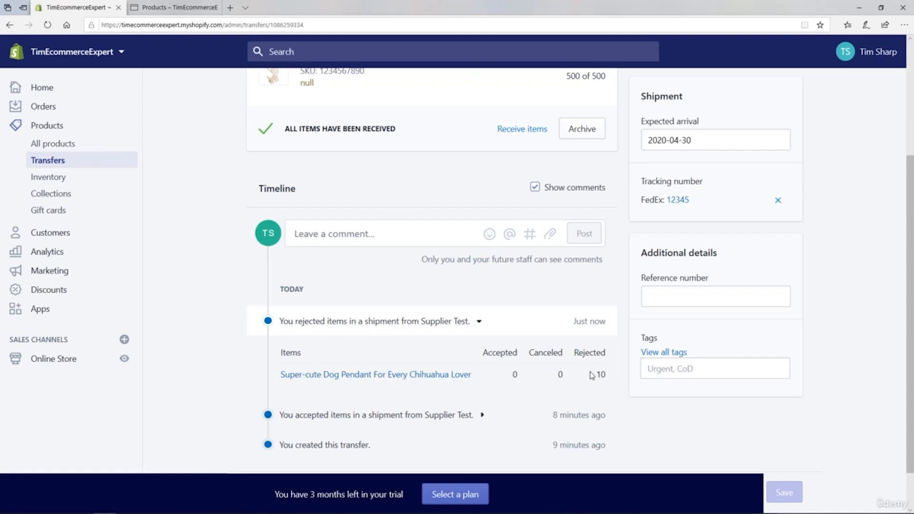
pyautogui.click(478, 322)
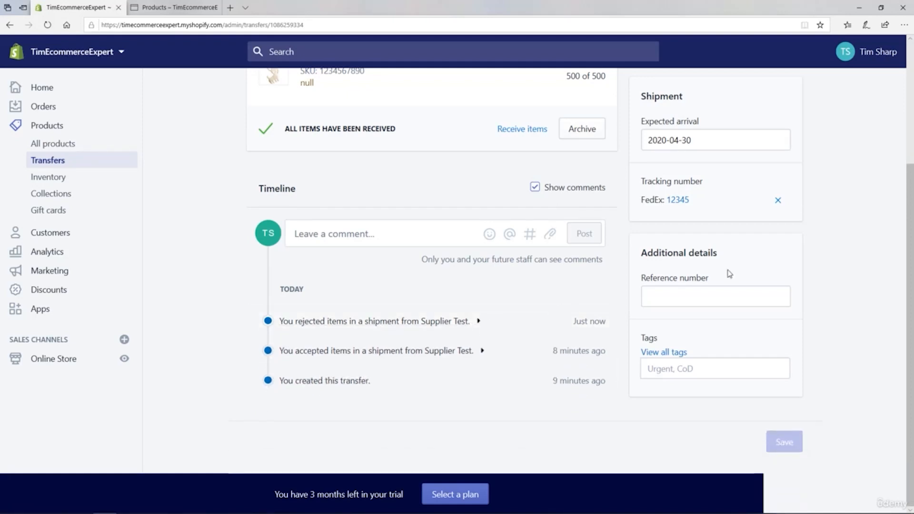
# Step: Review the received items of the earlier transfer #T0001 and open the full product list
pyautogui.moveTo(910, 263); pyautogui.dragTo(911, 123)
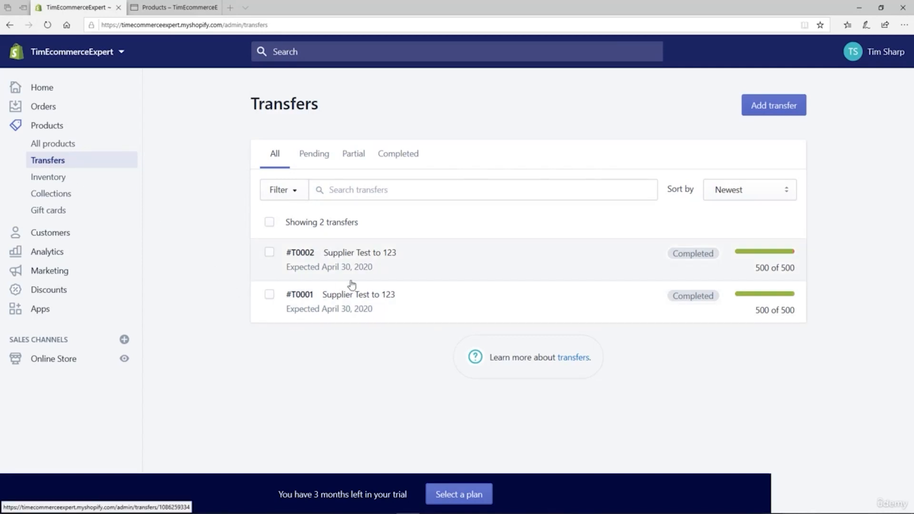
pyautogui.click(359, 299)
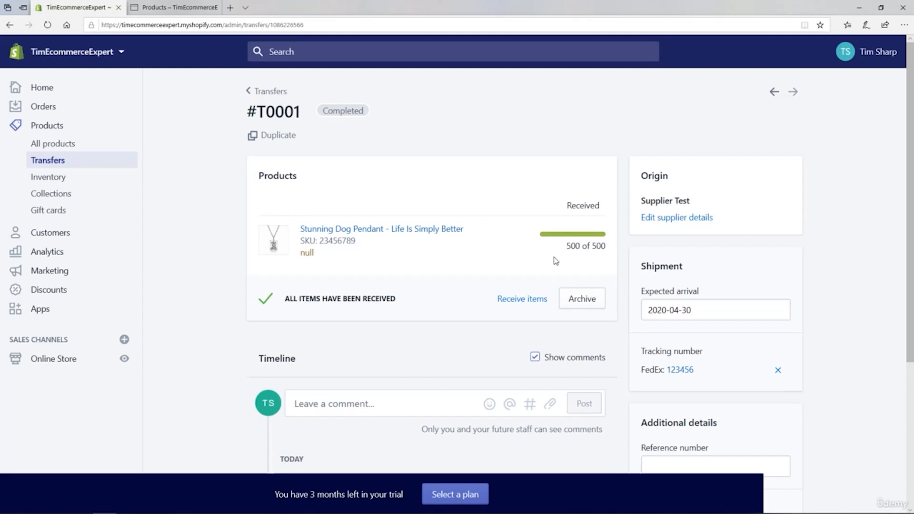
pyautogui.click(50, 148)
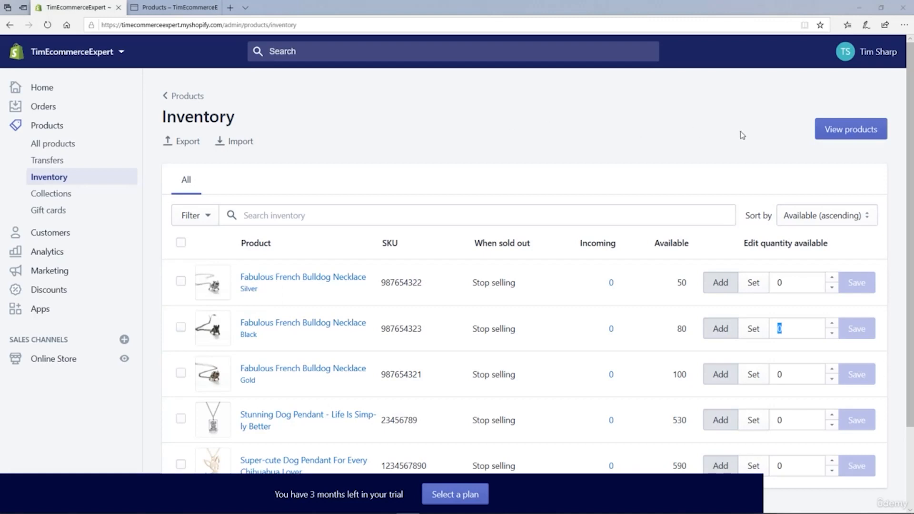
# Step: Examine the Available, Incoming and Edit quantity available columns of the inventory list, including the incoming details of the silver French Bulldog necklace
pyautogui.moveTo(911, 110); pyautogui.dragTo(904, 159)
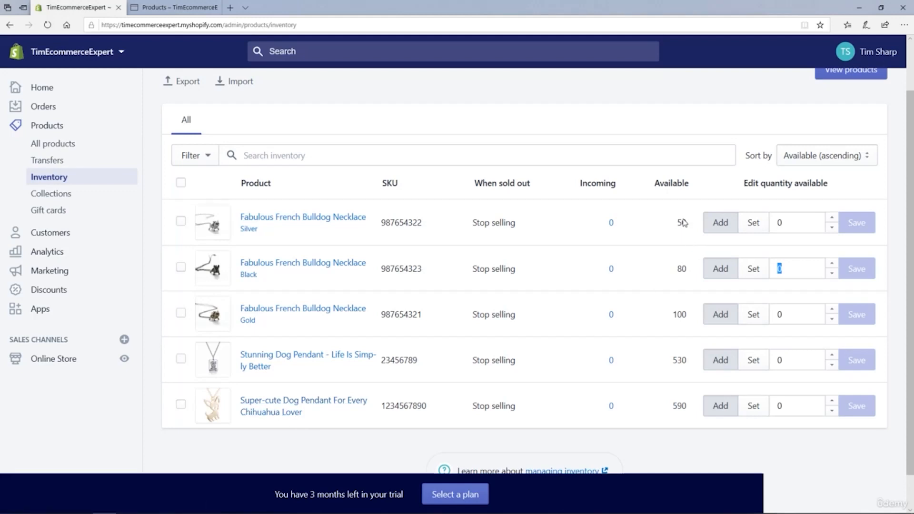
pyautogui.moveTo(657, 185); pyautogui.dragTo(688, 186)
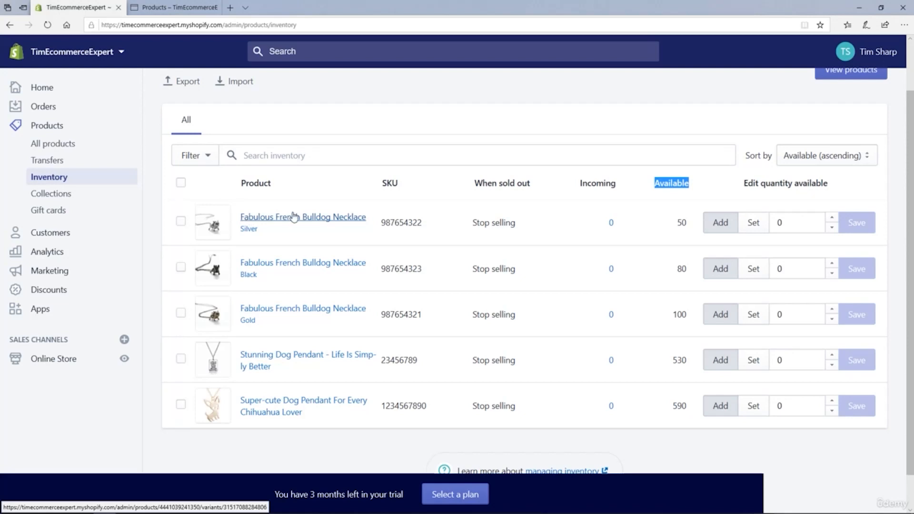
pyautogui.click(581, 187)
pyautogui.moveTo(581, 187); pyautogui.dragTo(612, 189)
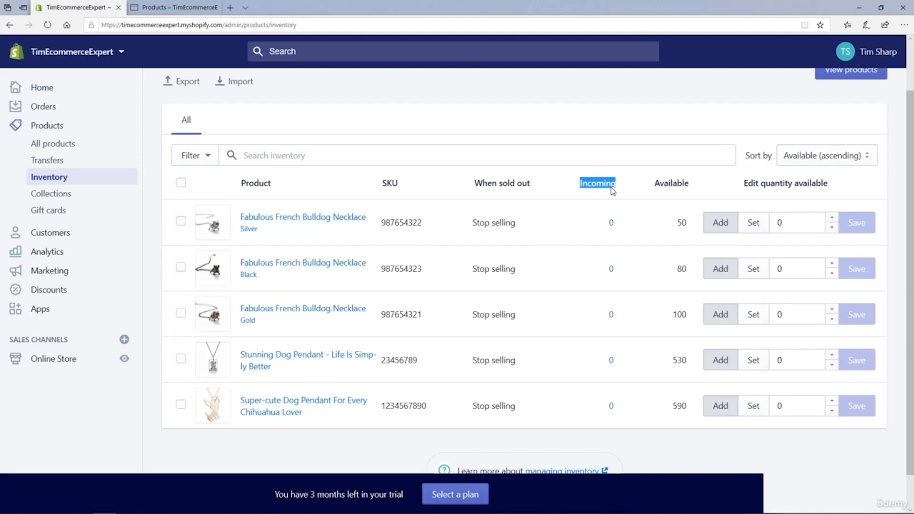
pyautogui.click(611, 224)
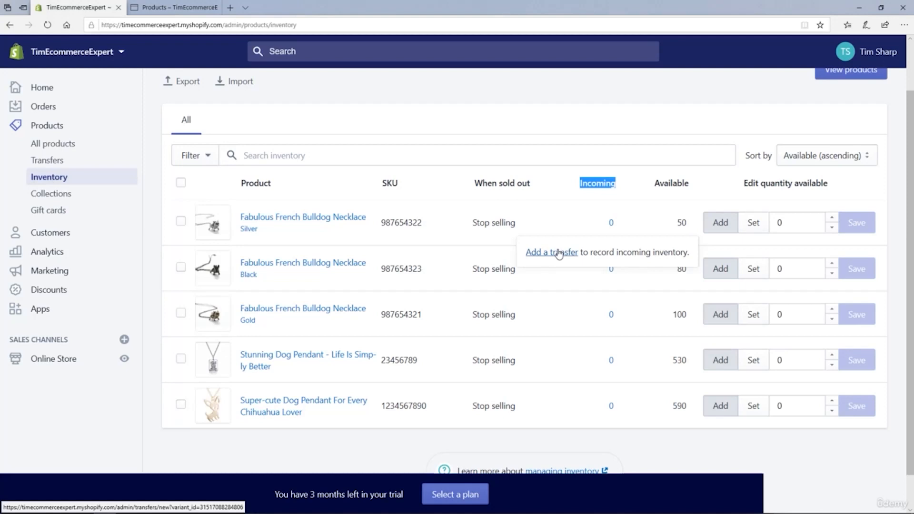
pyautogui.moveTo(745, 186); pyautogui.dragTo(838, 194)
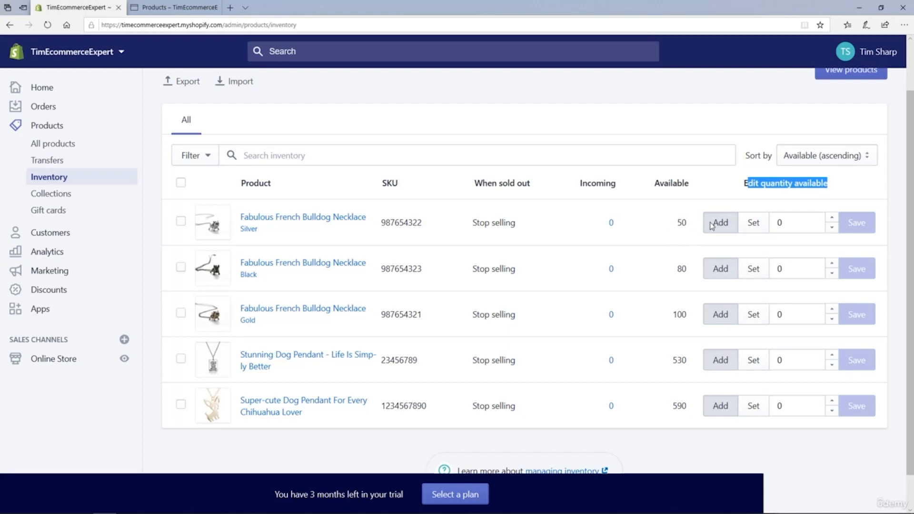
pyautogui.click(794, 224)
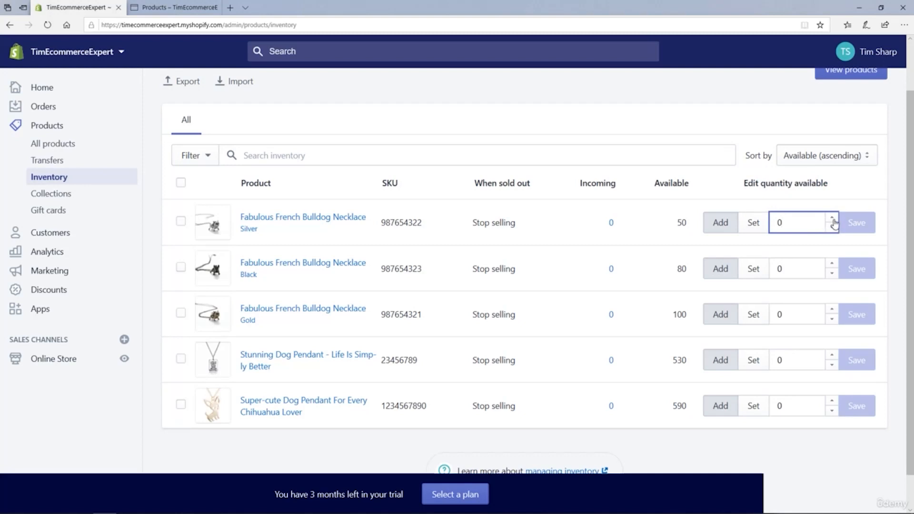
pyautogui.click(832, 219)
pyautogui.click(832, 219)
pyautogui.click(833, 219)
# Step: Add 5 to the available quantity of the silver Fabulous French Bulldog Necklace and save it
pyautogui.click(833, 218)
pyautogui.click(833, 219)
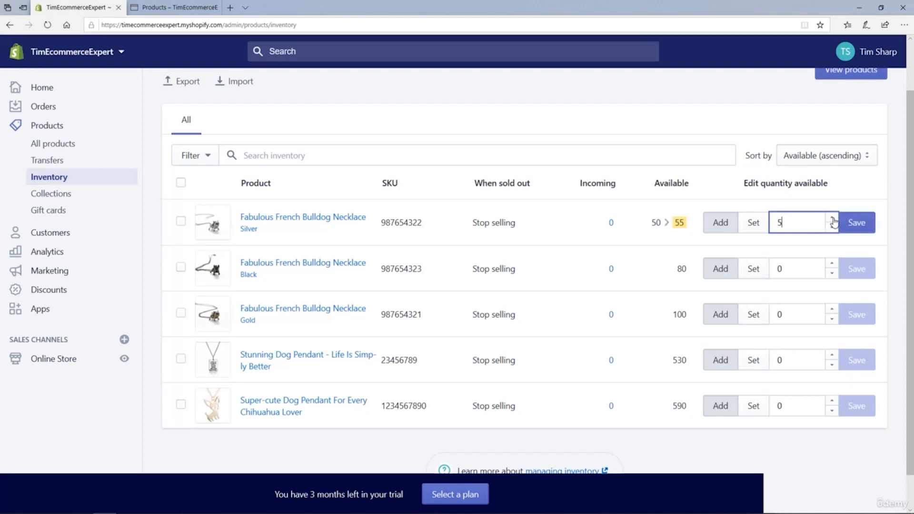
pyautogui.click(832, 228)
pyautogui.click(833, 228)
pyautogui.click(833, 228)
pyautogui.click(833, 228)
pyautogui.click(832, 228)
pyautogui.click(833, 228)
pyautogui.click(833, 228)
pyautogui.click(832, 228)
pyautogui.click(833, 228)
pyautogui.click(833, 228)
pyautogui.click(832, 219)
pyautogui.click(832, 219)
pyautogui.click(833, 219)
pyautogui.click(832, 218)
pyautogui.click(832, 219)
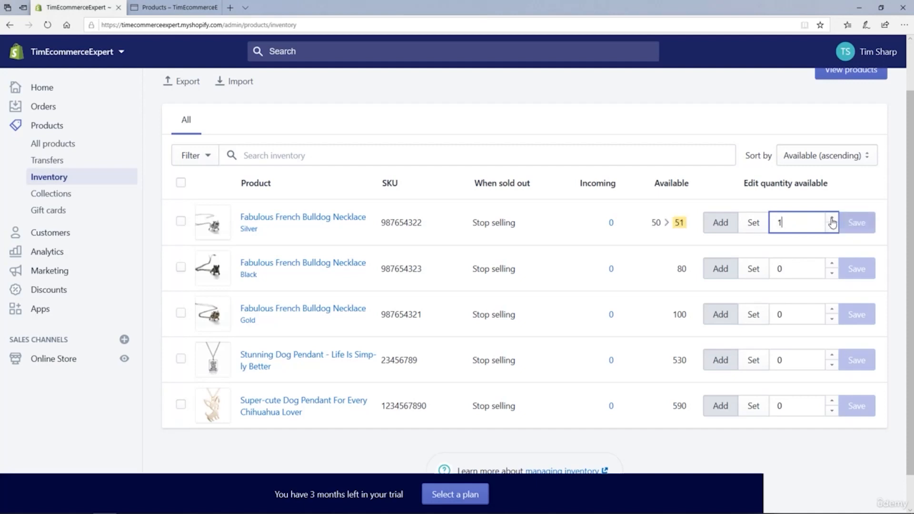
pyautogui.click(832, 219)
pyautogui.click(833, 219)
pyautogui.click(833, 218)
pyautogui.click(833, 219)
pyautogui.click(832, 219)
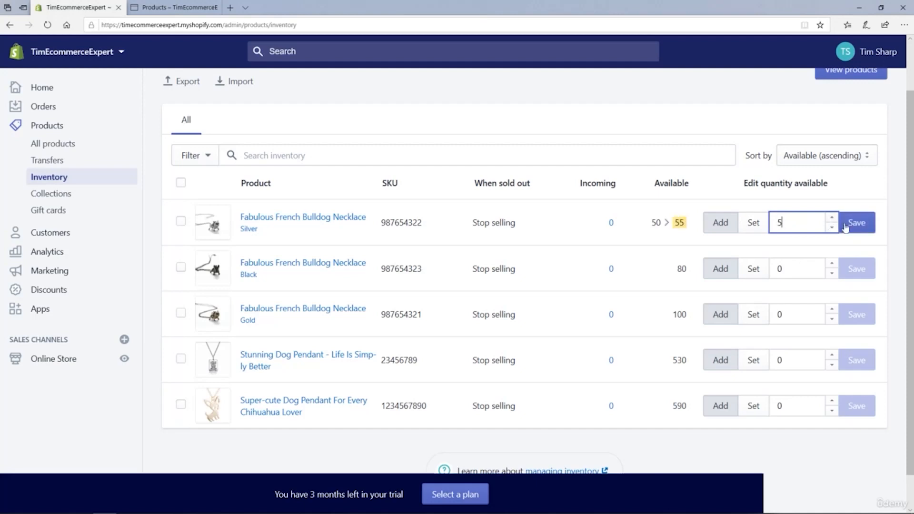
pyautogui.click(857, 227)
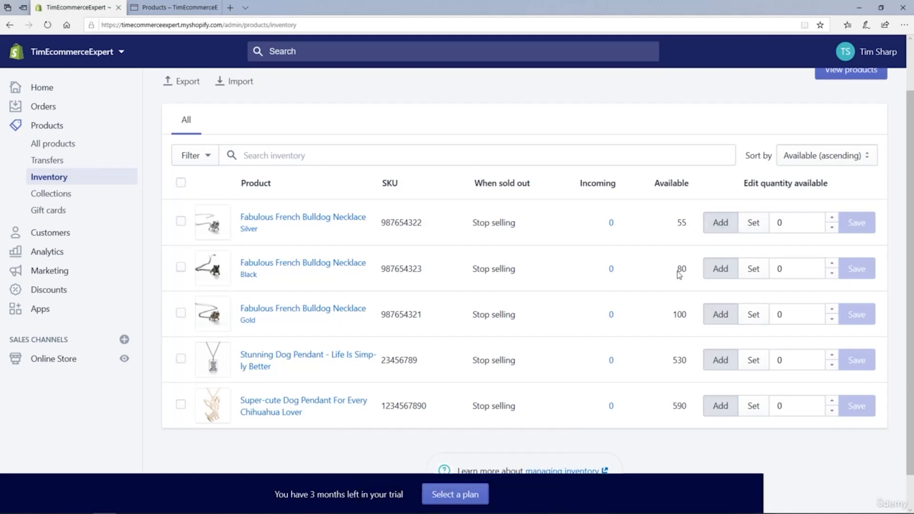
# Step: Set the available quantity of the black Fabulous French Bulldog Necklace to 120 and save it
pyautogui.moveTo(676, 270); pyautogui.dragTo(688, 274)
pyautogui.click(752, 269)
pyautogui.doubleClick(780, 269)
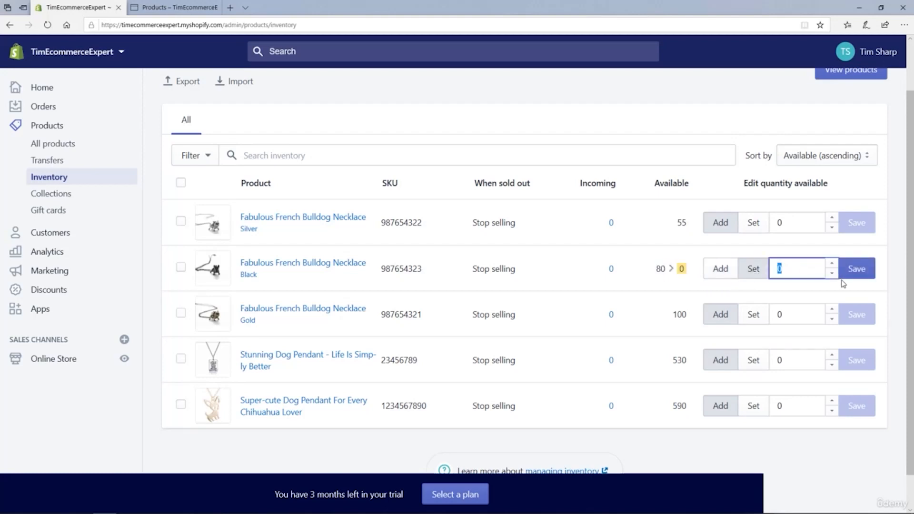
pyautogui.write('120')
pyautogui.click(860, 269)
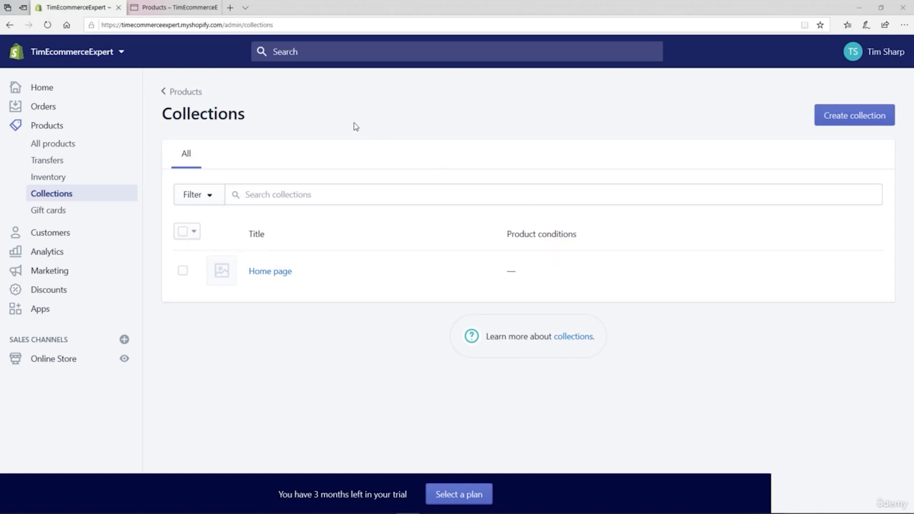
# Step: Look over the product listing in the online storefront and return to the Collections page of the store admin
pyautogui.click(182, 9)
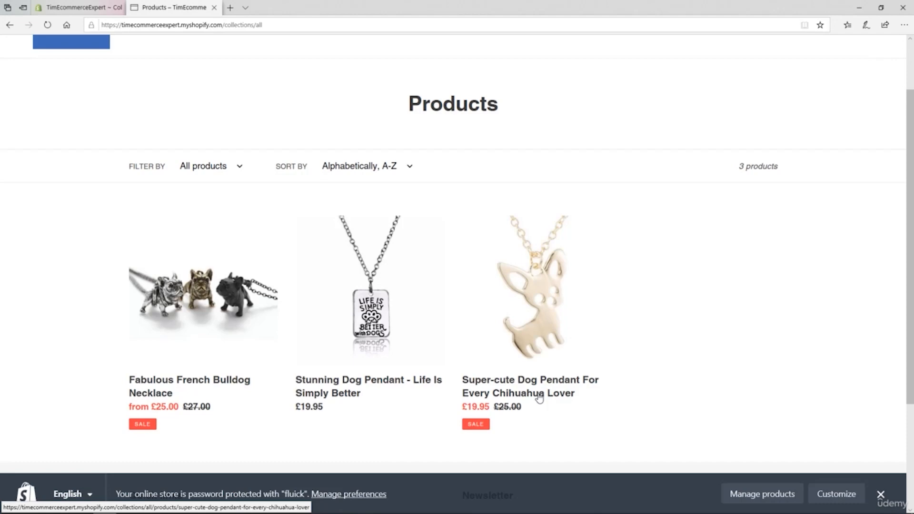
pyautogui.click(77, 7)
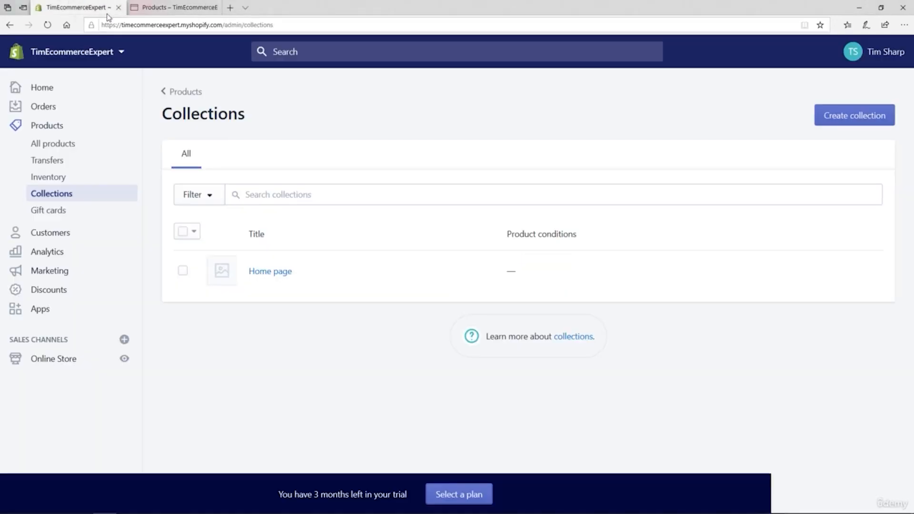
# Step: Start a new collection and look over its title, description and collection type settings
pyautogui.click(853, 117)
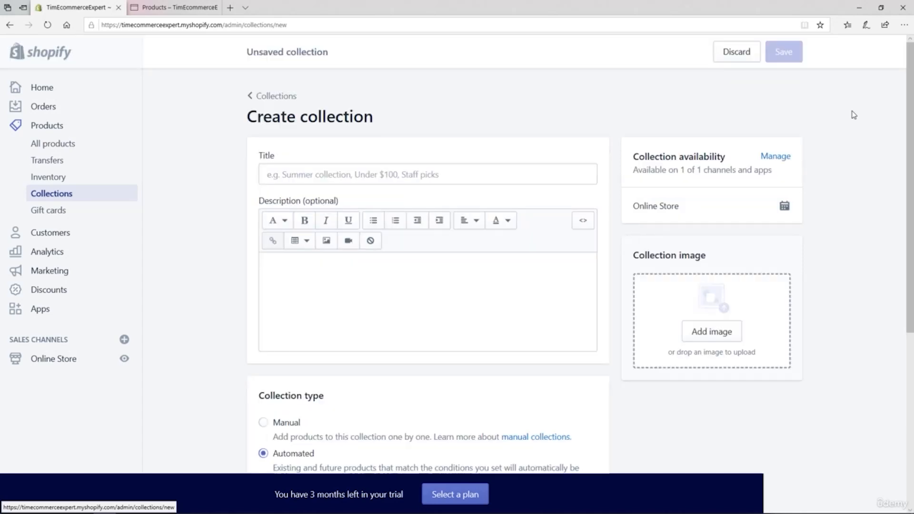
pyautogui.click(279, 170)
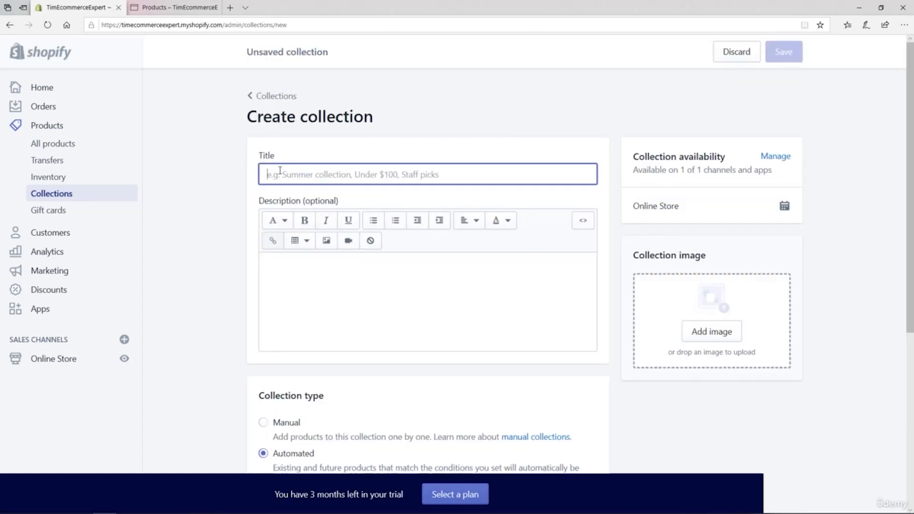
pyautogui.click(296, 281)
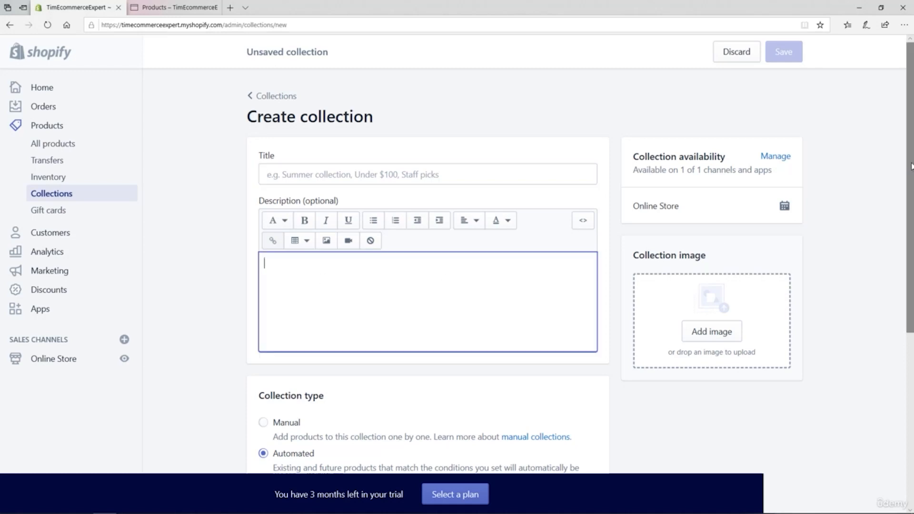
pyautogui.moveTo(909, 179); pyautogui.dragTo(899, 273)
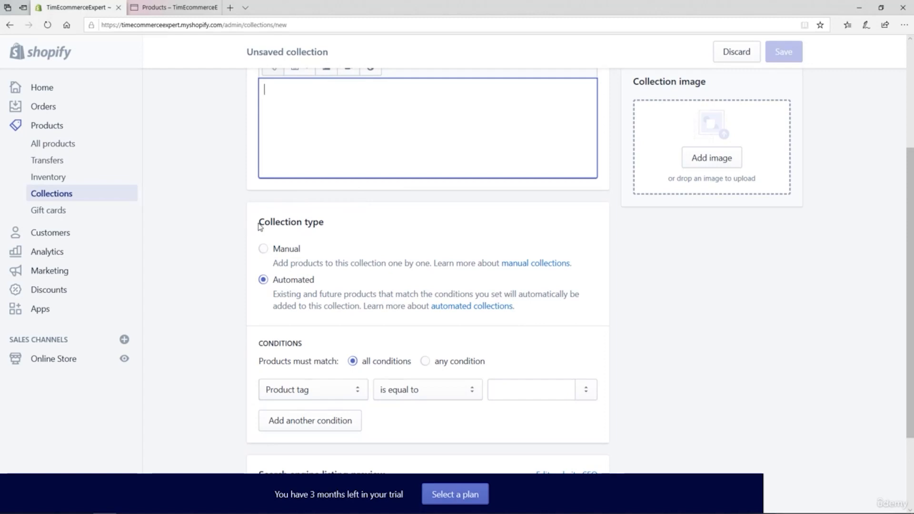
pyautogui.moveTo(258, 221); pyautogui.dragTo(317, 225)
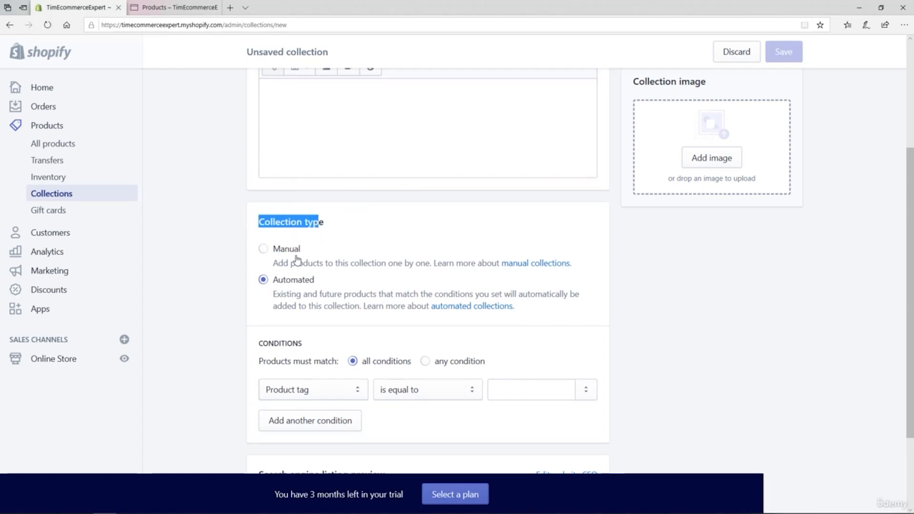
# Step: Compare the Manual and Automated collection types and view the sales channel visibility options without changing them
pyautogui.click(263, 250)
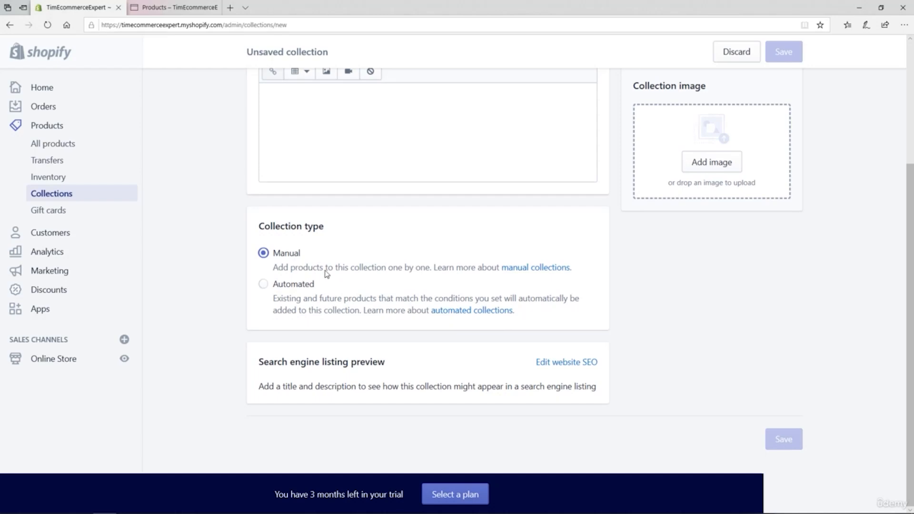
pyautogui.click(263, 284)
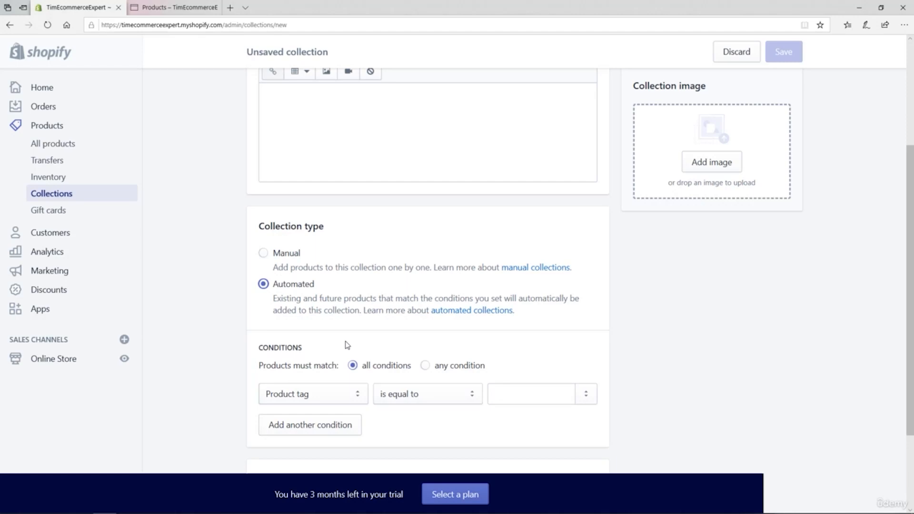
pyautogui.moveTo(909, 242); pyautogui.dragTo(910, 154)
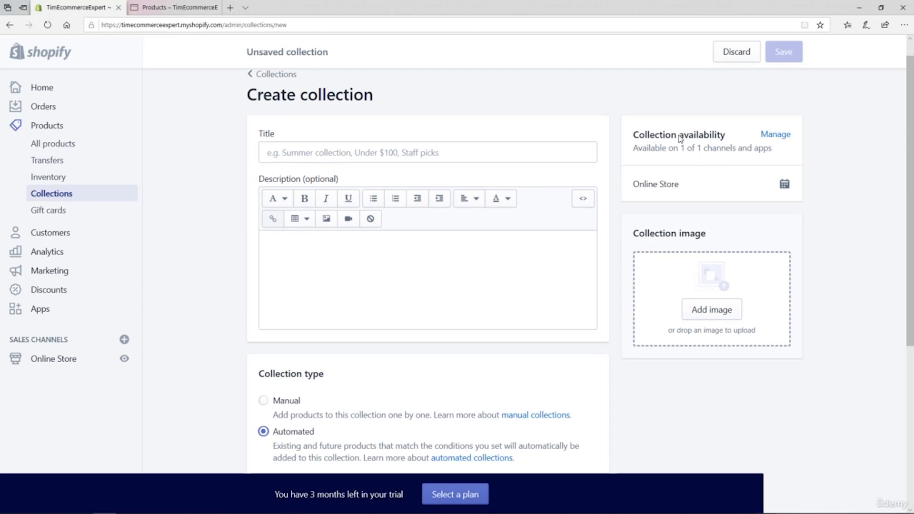
pyautogui.click(772, 137)
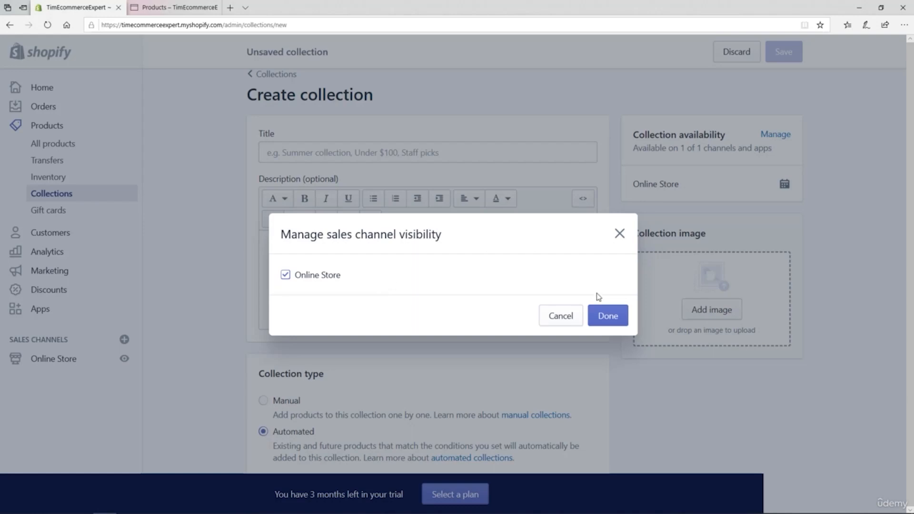
pyautogui.click(561, 316)
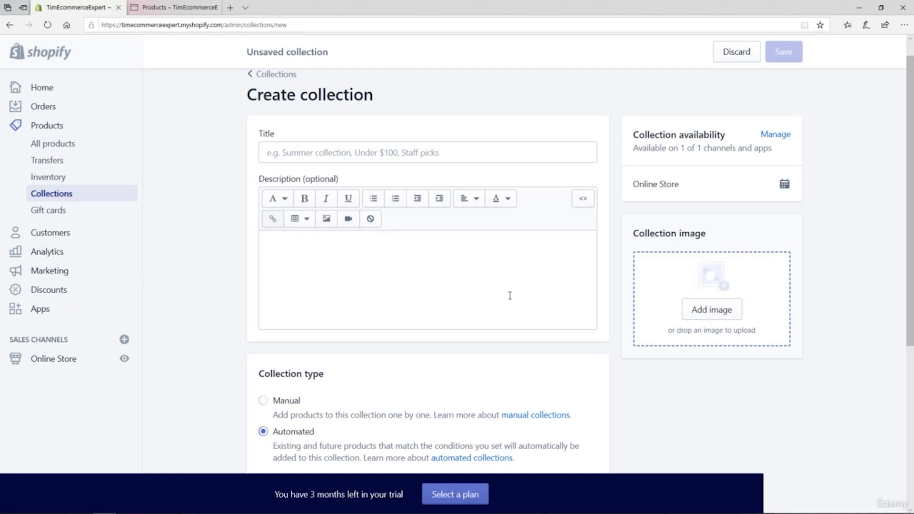
# Step: Set the new collection's type to Manual, title it "Bulldog Lovers" and save it
pyautogui.scroll(-3, 237, 262)
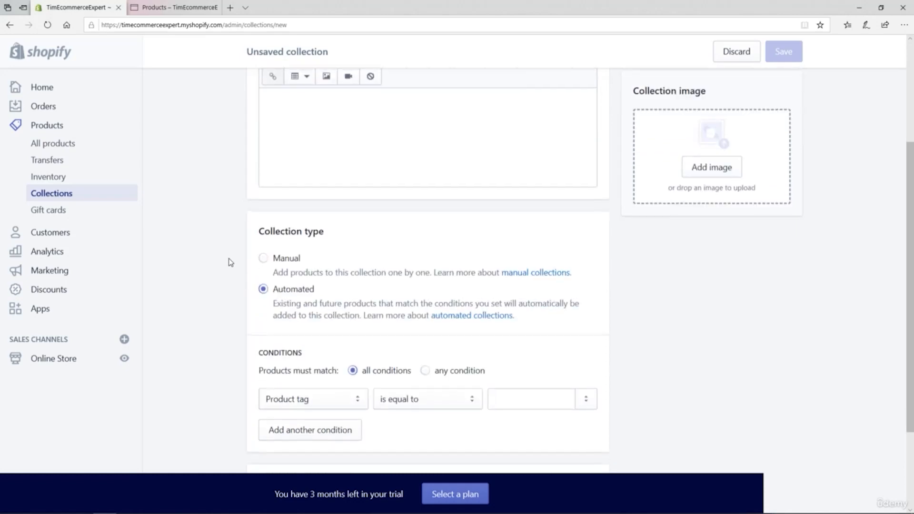
pyautogui.click(262, 260)
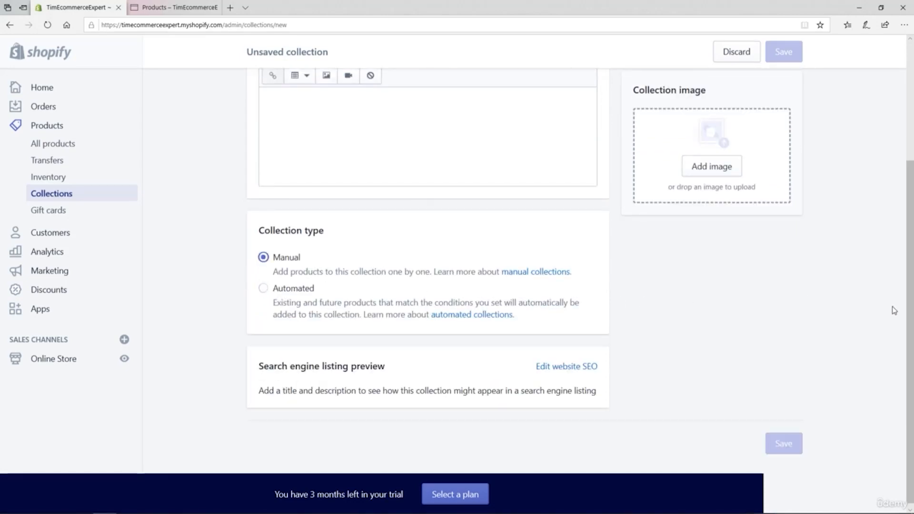
pyautogui.scroll(3, 911, 311)
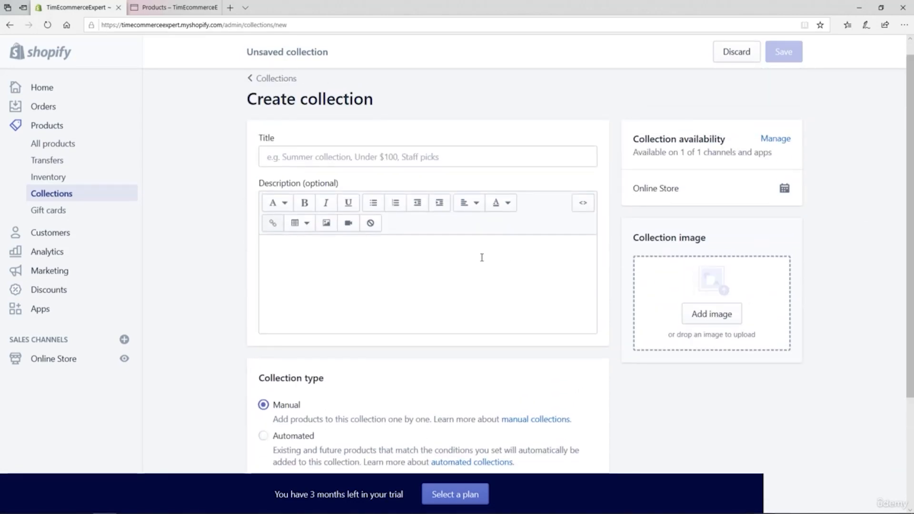
pyautogui.click(300, 160)
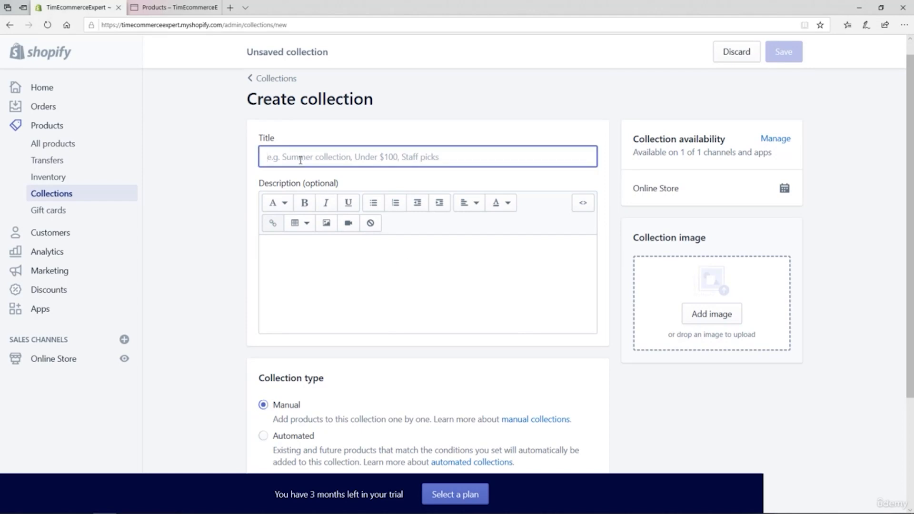
pyautogui.write('Bull')
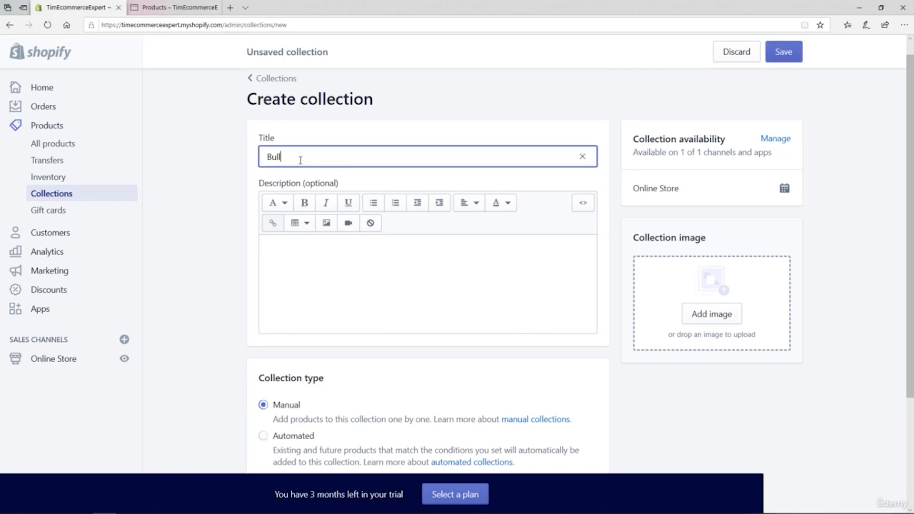
pyautogui.write('dog lovers')
pyautogui.click(314, 262)
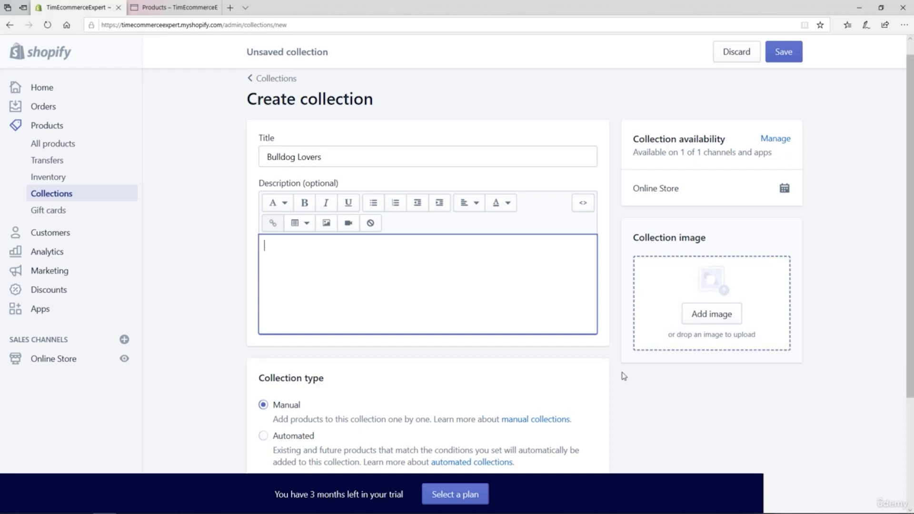
pyautogui.click(789, 55)
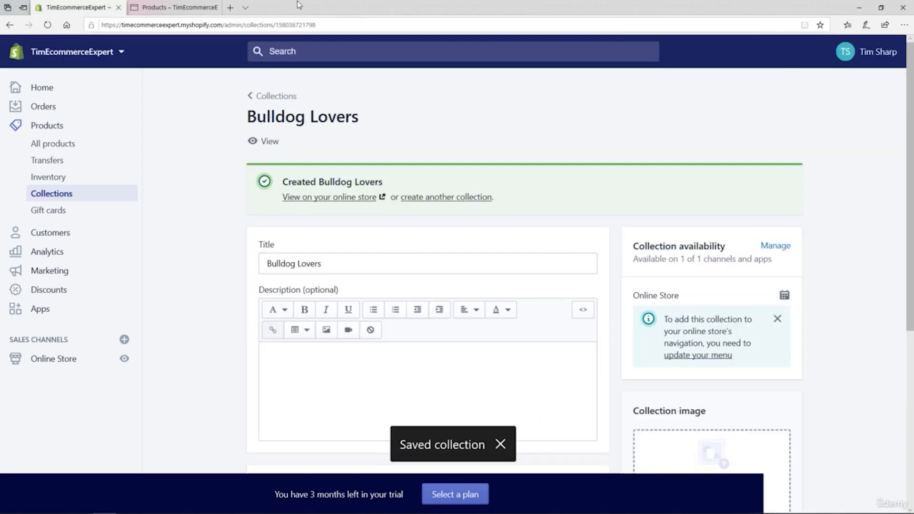
# Step: Create and save another Manual collection titled "Chihuahua Lovers"
pyautogui.click(268, 97)
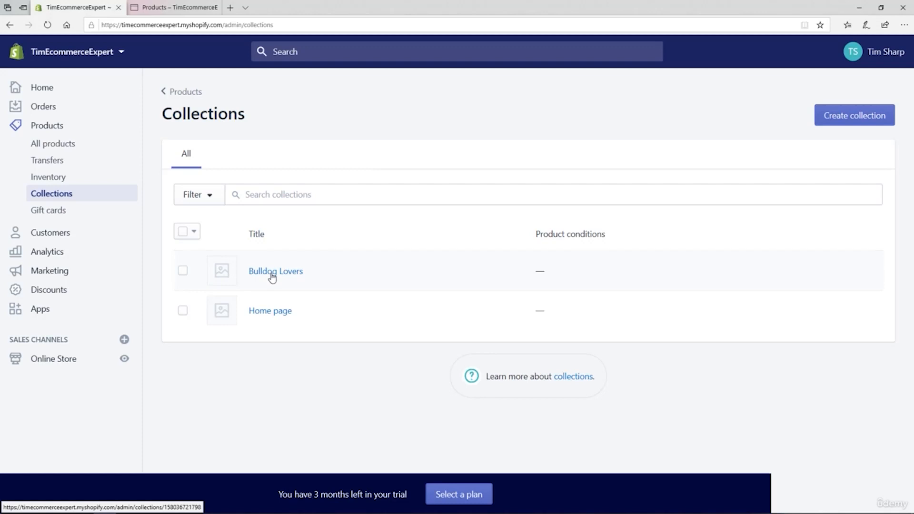
pyautogui.click(832, 116)
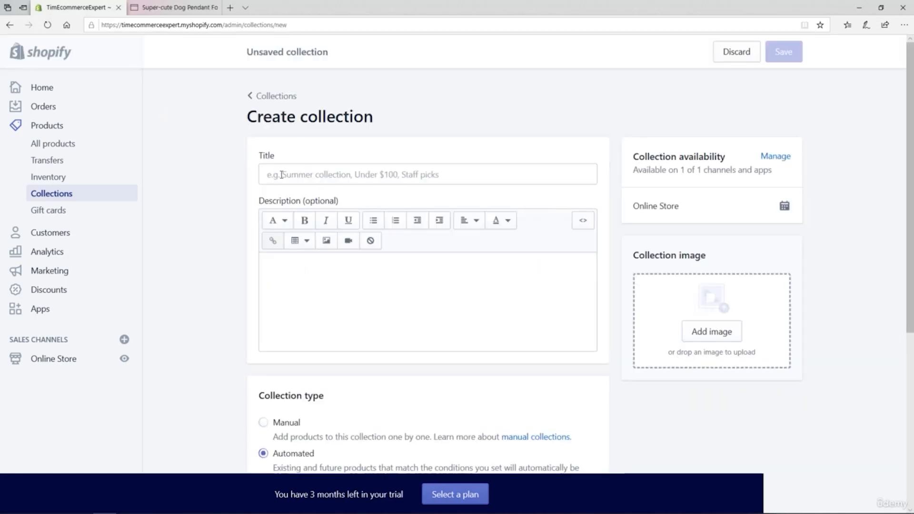
pyautogui.click(281, 175)
pyautogui.write('Chihuahua ')
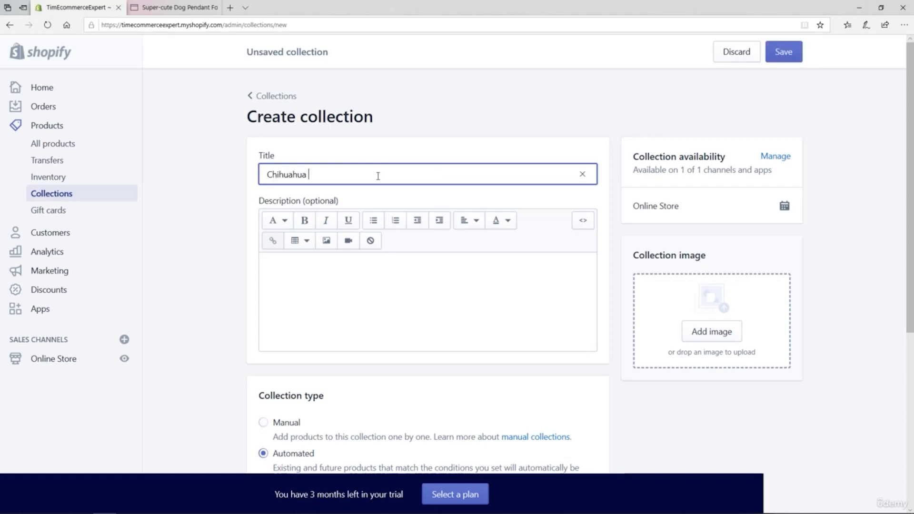
pyautogui.write('Lovers')
pyautogui.click(263, 426)
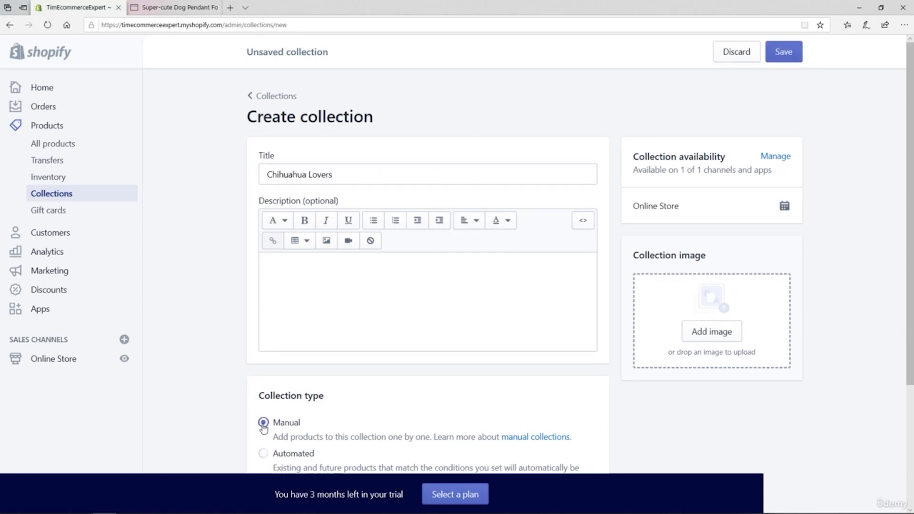
pyautogui.click(784, 52)
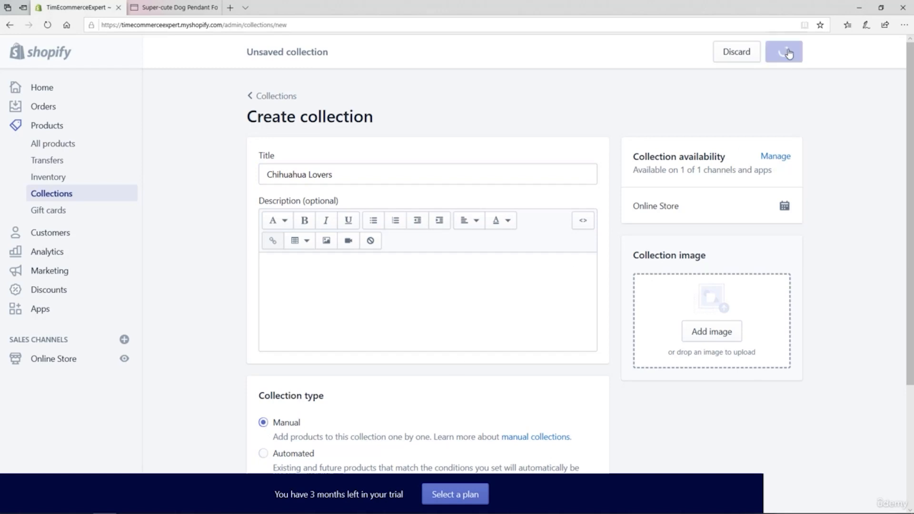
# Step: Create and save a third Manual collection titled "Pendants"
pyautogui.click(262, 95)
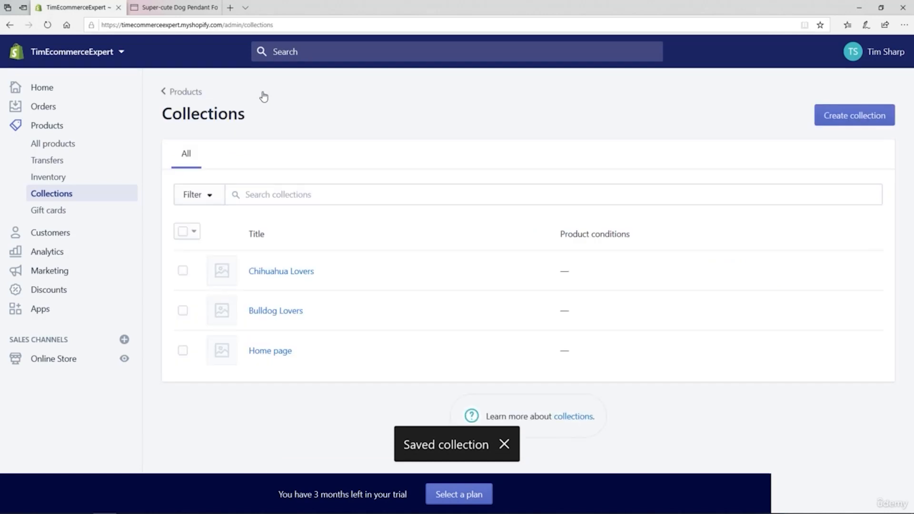
pyautogui.click(831, 119)
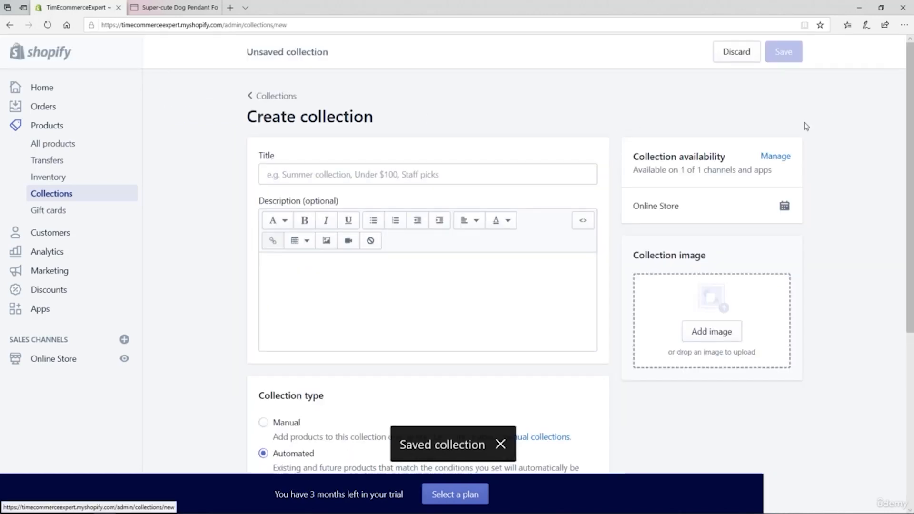
pyautogui.click(395, 174)
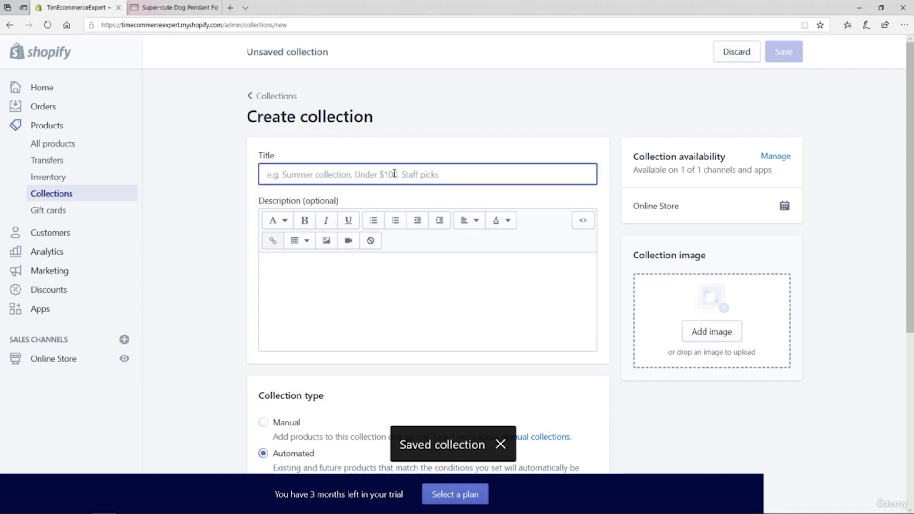
pyautogui.write('Pendants')
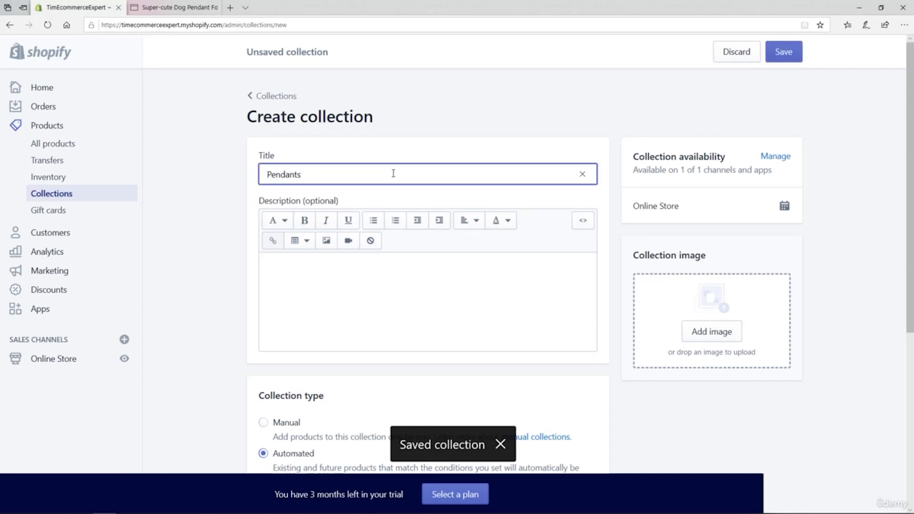
pyautogui.click(265, 423)
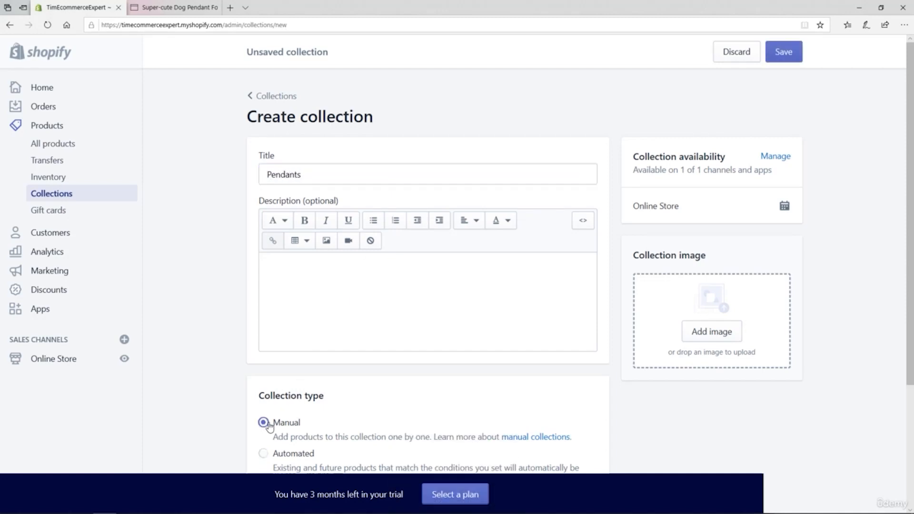
pyautogui.click(782, 57)
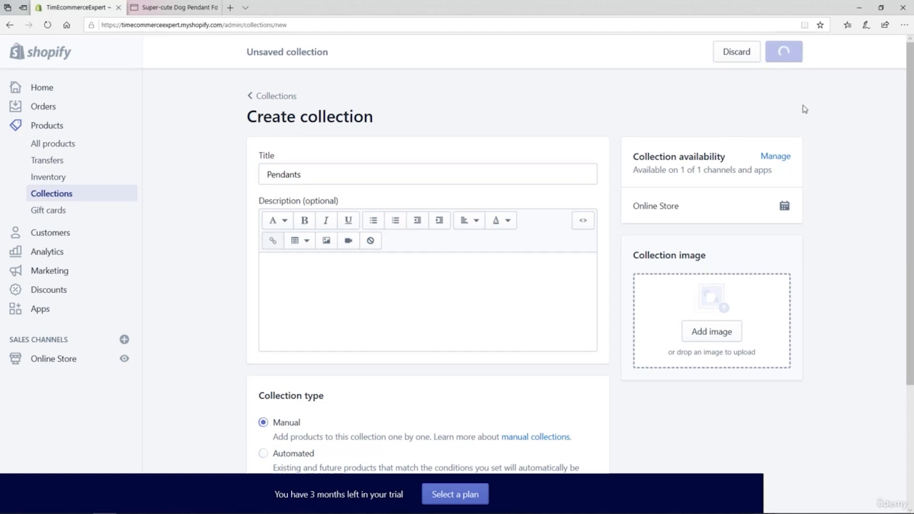
# Step: Add the Fabulous French Bulldog Necklace product to the Bulldog Lovers collection and save the product
pyautogui.click(273, 96)
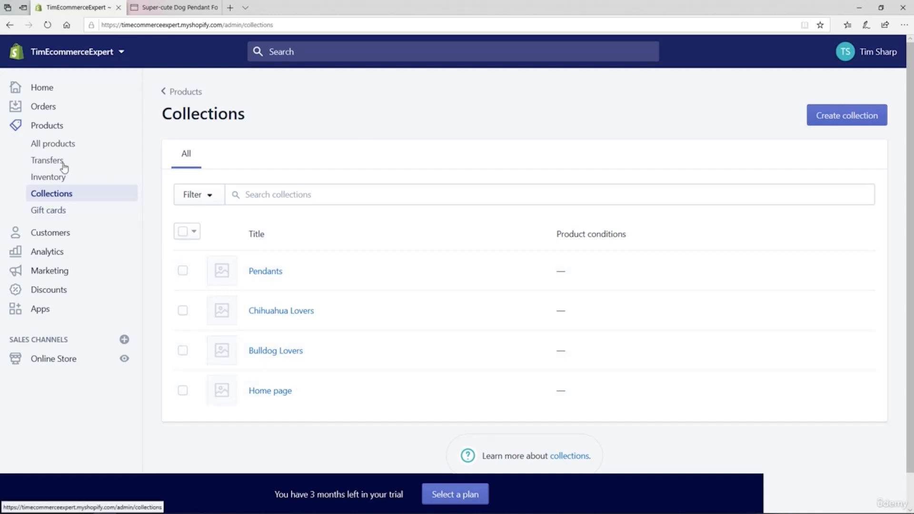
pyautogui.click(54, 149)
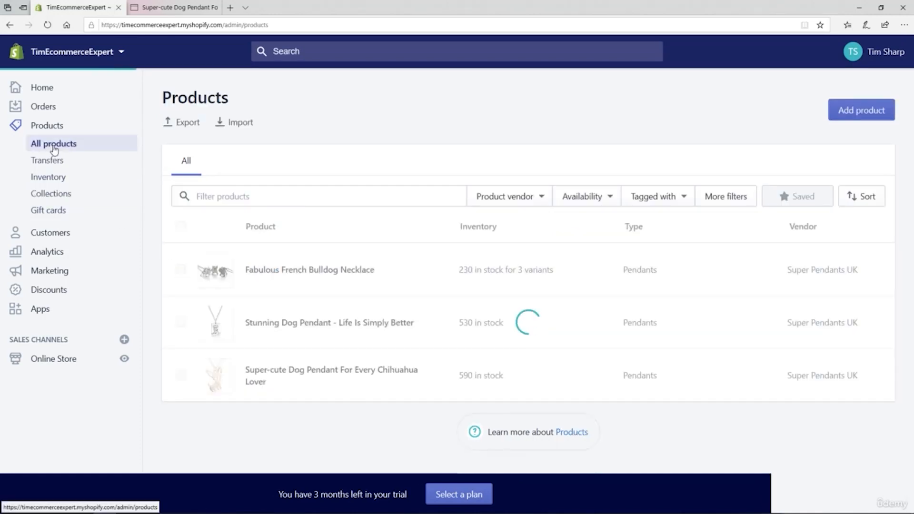
pyautogui.click(265, 272)
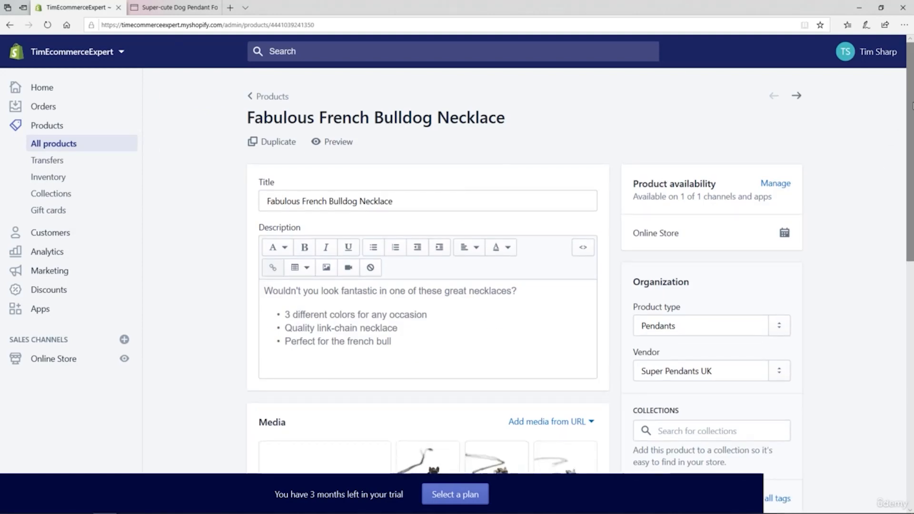
pyautogui.moveTo(910, 102); pyautogui.dragTo(894, 179)
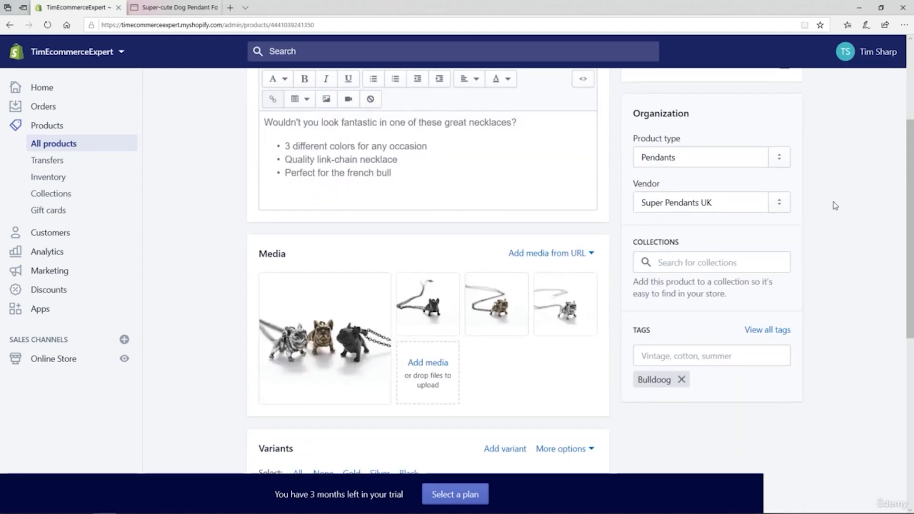
pyautogui.moveTo(632, 245); pyautogui.dragTo(686, 243)
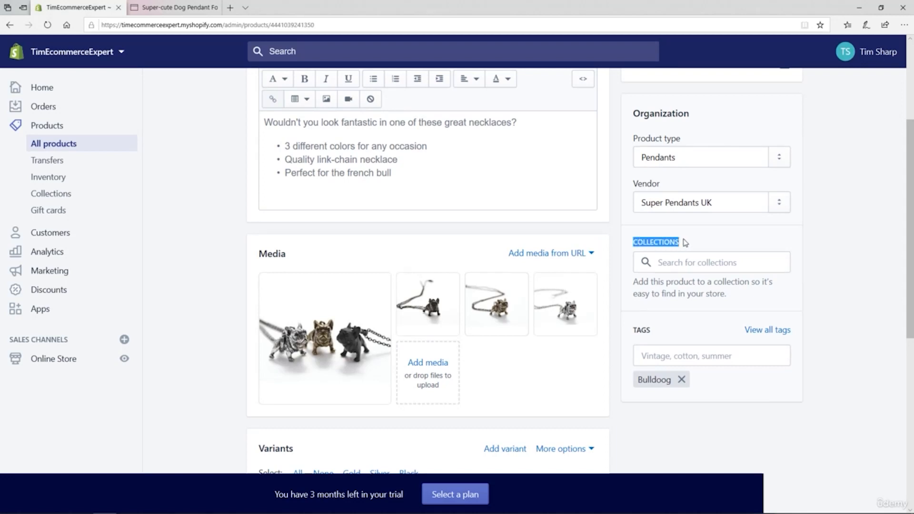
pyautogui.click(670, 264)
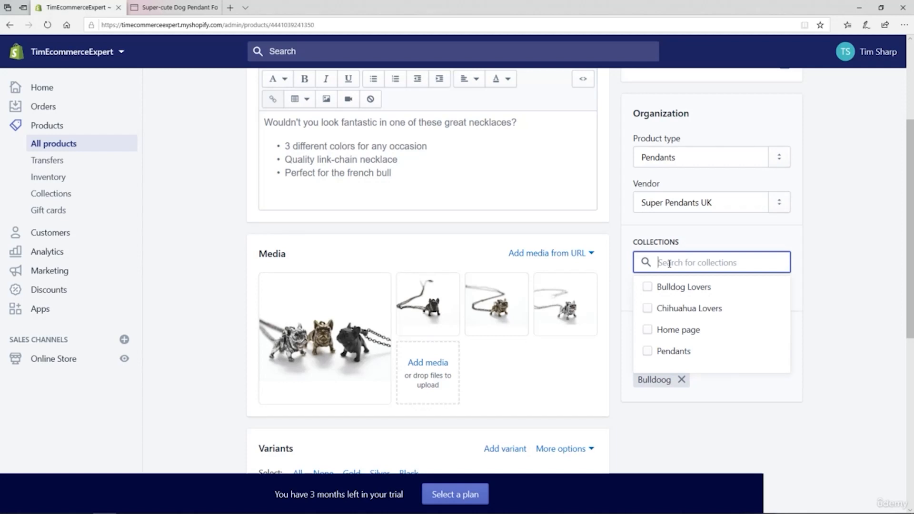
pyautogui.click(648, 288)
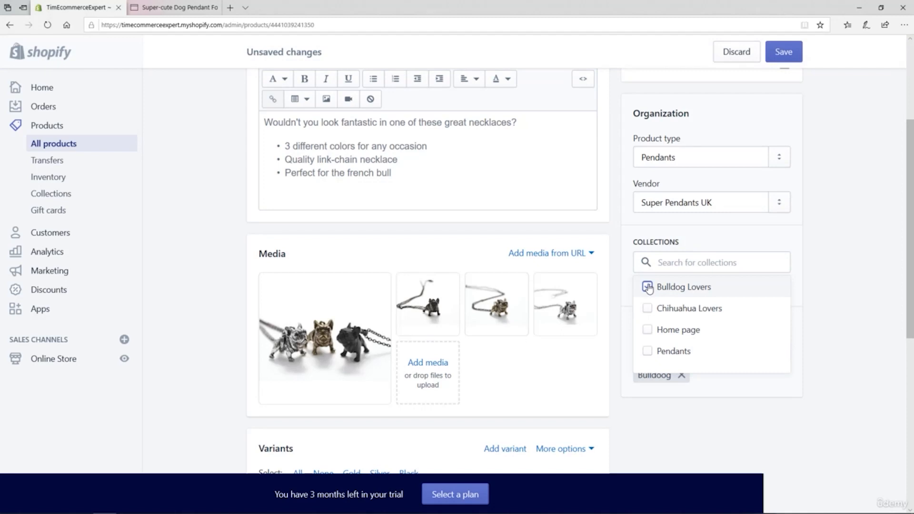
pyautogui.click(787, 53)
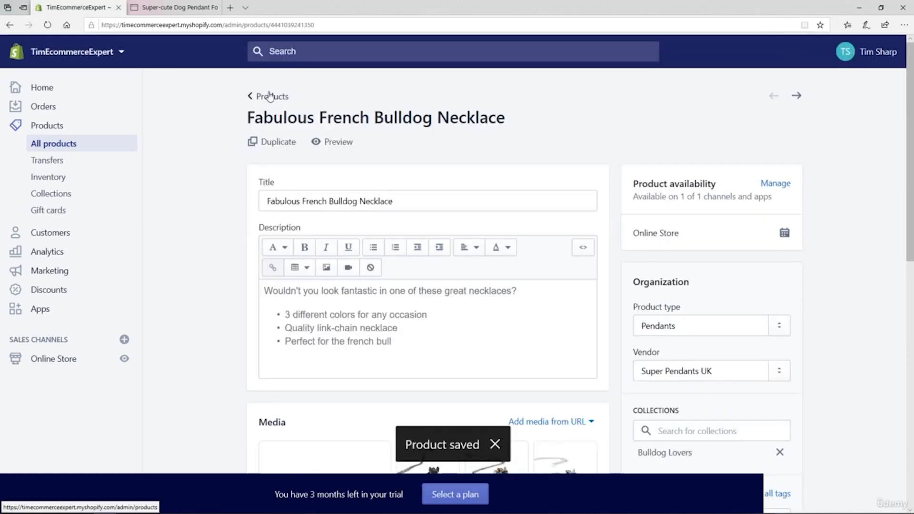
# Step: Add the Super-cute Dog Pendant For Every Chihuahua Lover product to the Chihuahua Lovers collection and save the product
pyautogui.click(270, 95)
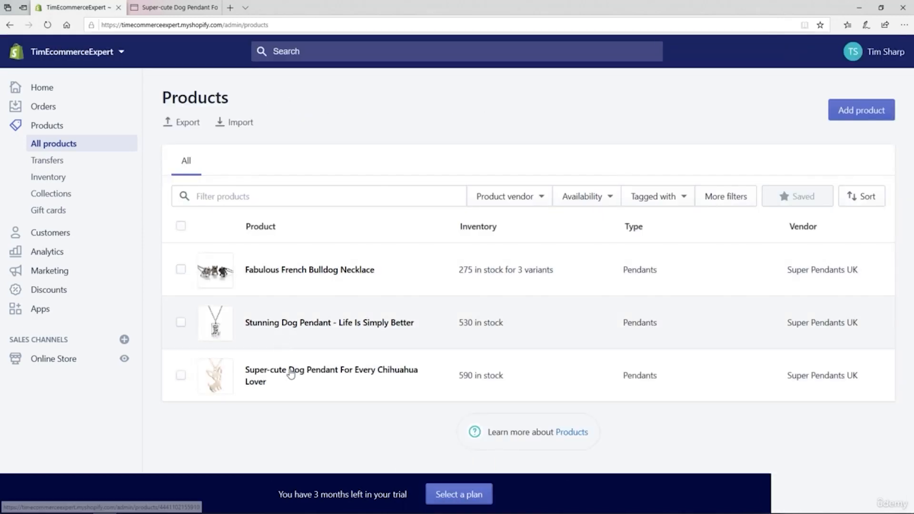
pyautogui.click(289, 376)
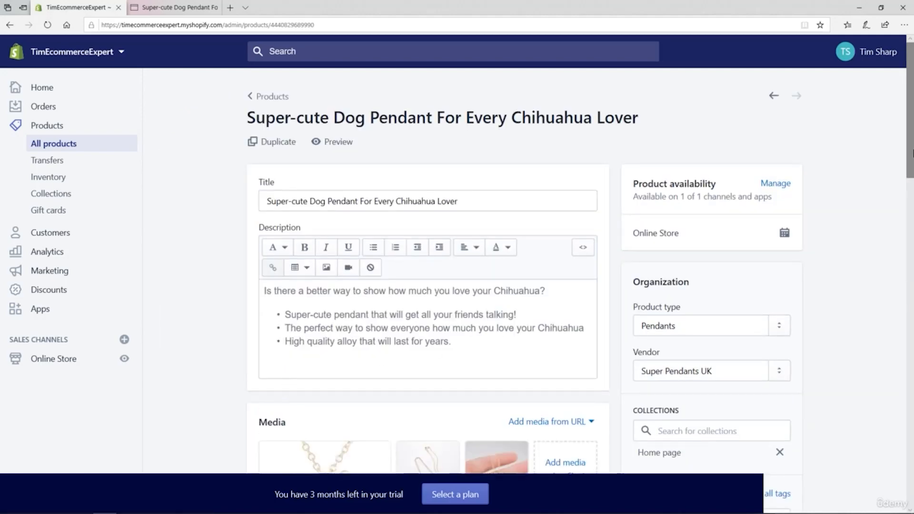
pyautogui.scroll(-3, 695, 292)
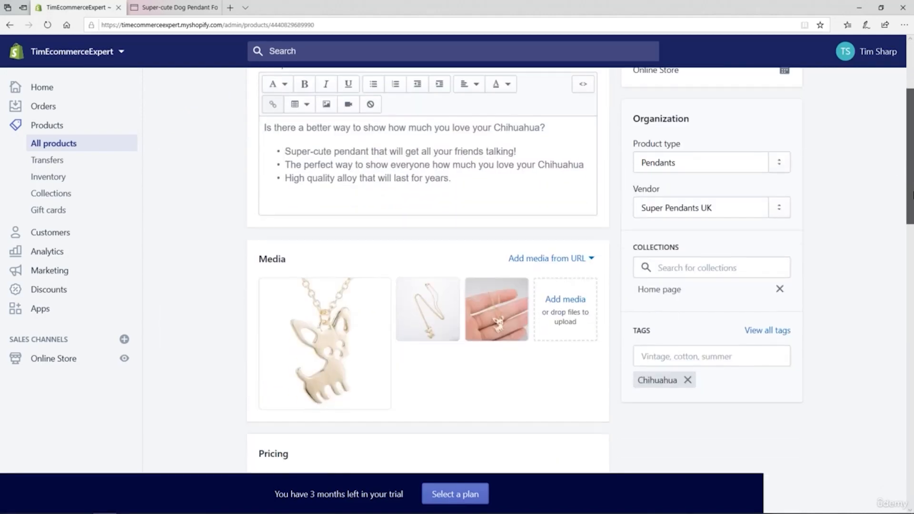
pyautogui.click(681, 269)
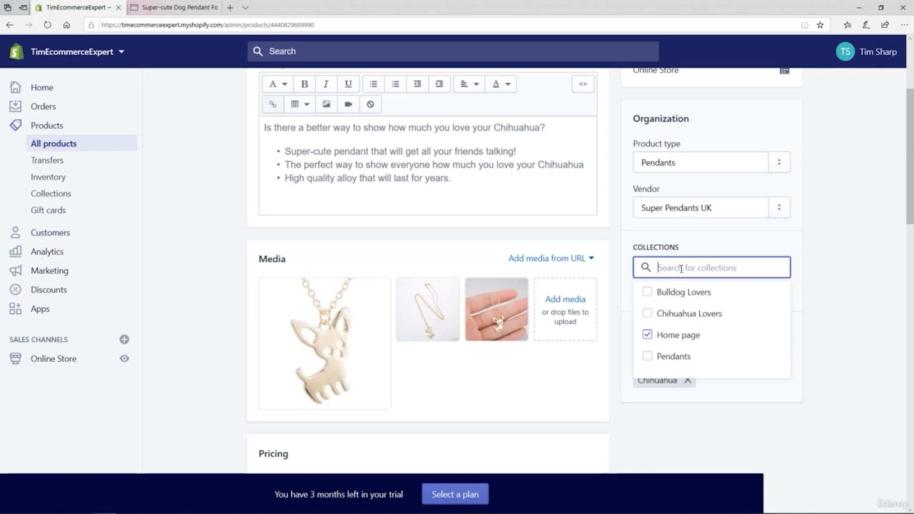
pyautogui.click(650, 313)
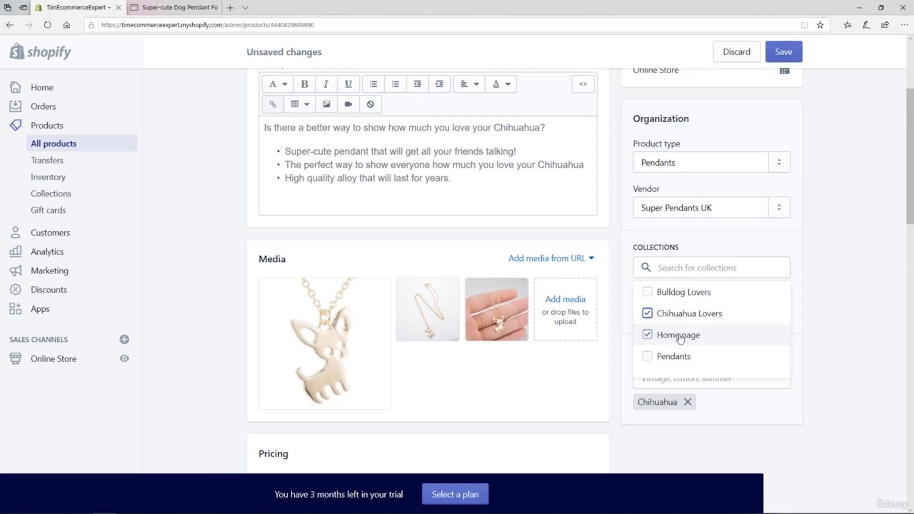
pyautogui.click(786, 54)
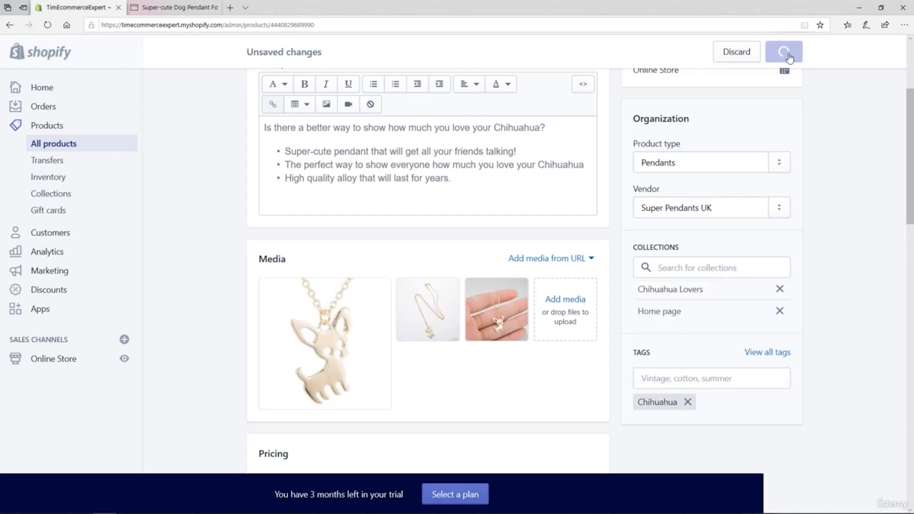
# Step: Add the Stunning Dog Pendant - Life Is Simply Better product to the Pendants collection and save the product
pyautogui.click(261, 98)
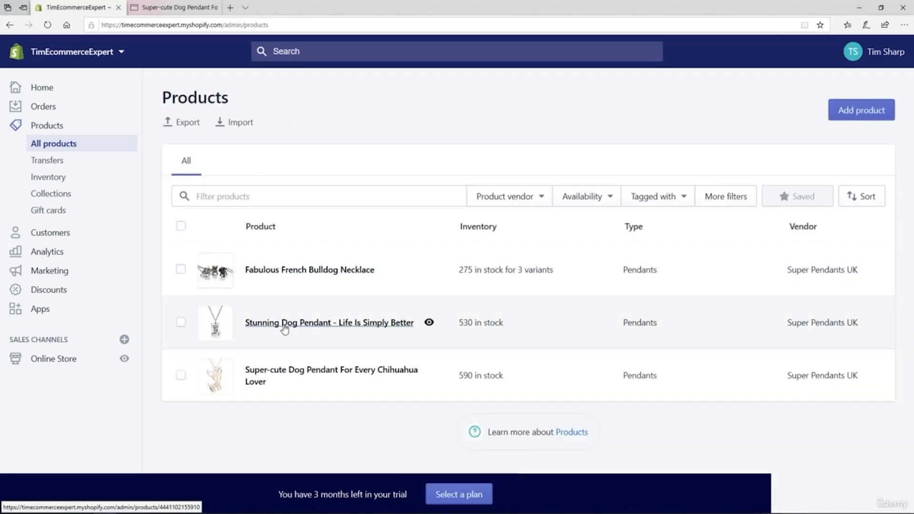
pyautogui.click(285, 324)
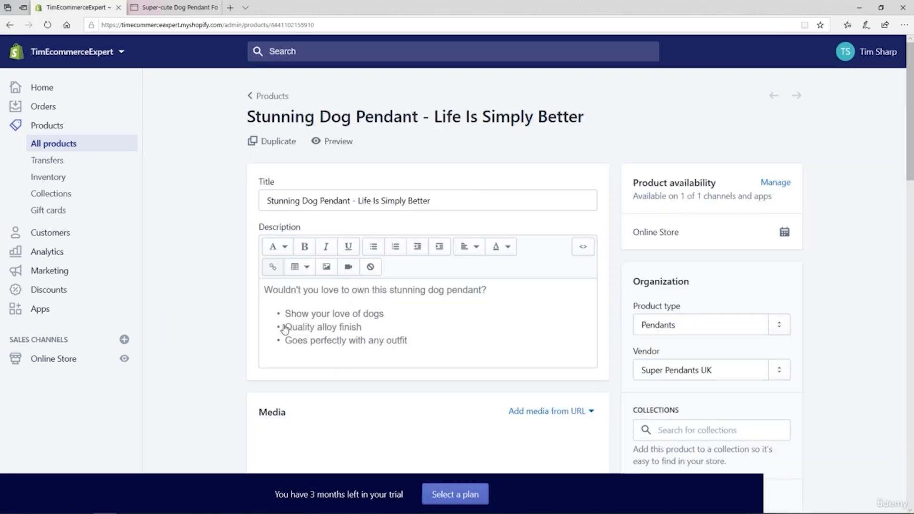
pyautogui.scroll(-3, 839, 263)
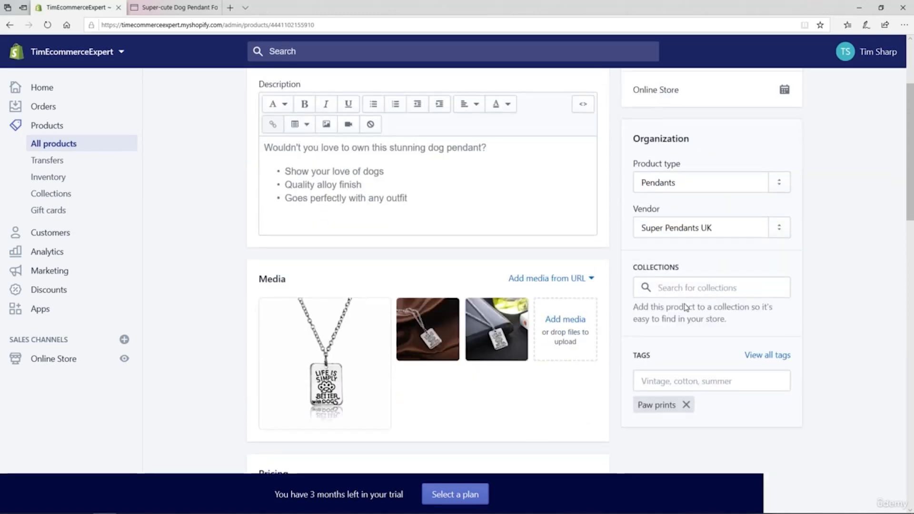
pyautogui.click(676, 288)
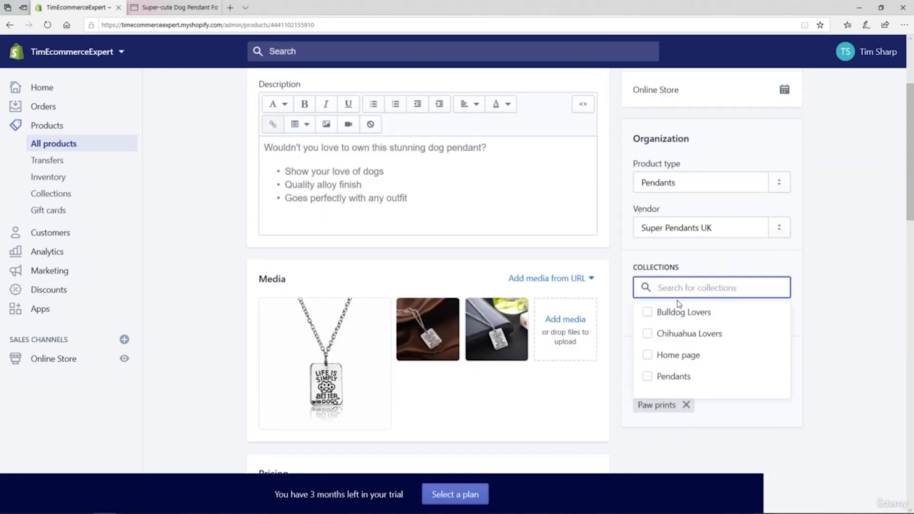
pyautogui.click(647, 377)
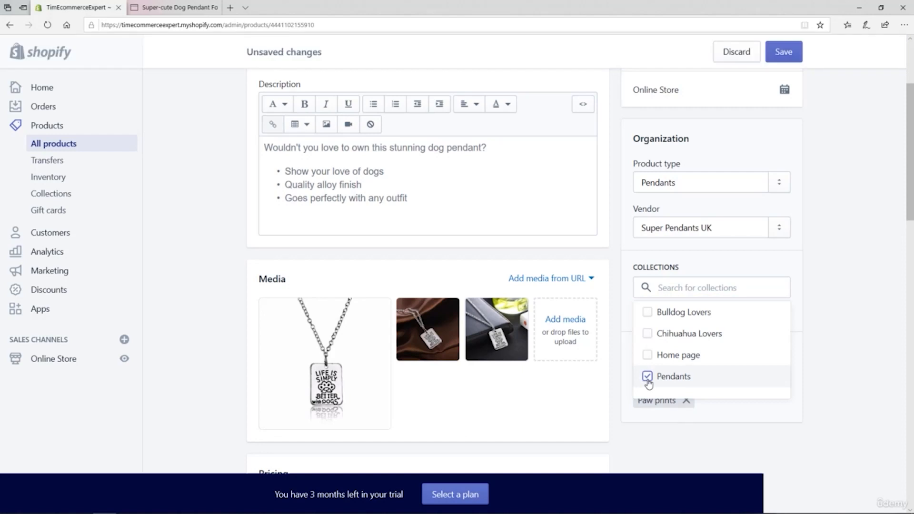
pyautogui.click(783, 52)
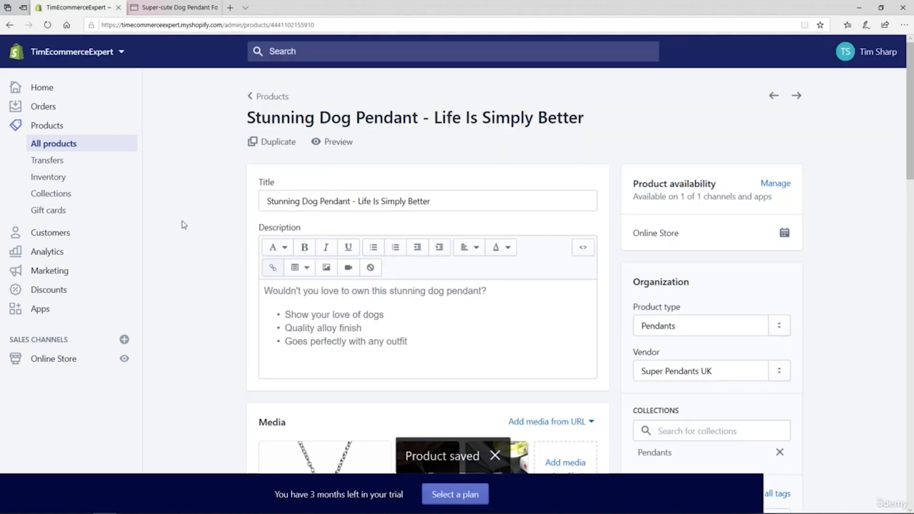
# Step: Add the Super-cute Dog Pendant For Every Chihuahua Lover product to the Pendants collection as well and save the product
pyautogui.click(269, 97)
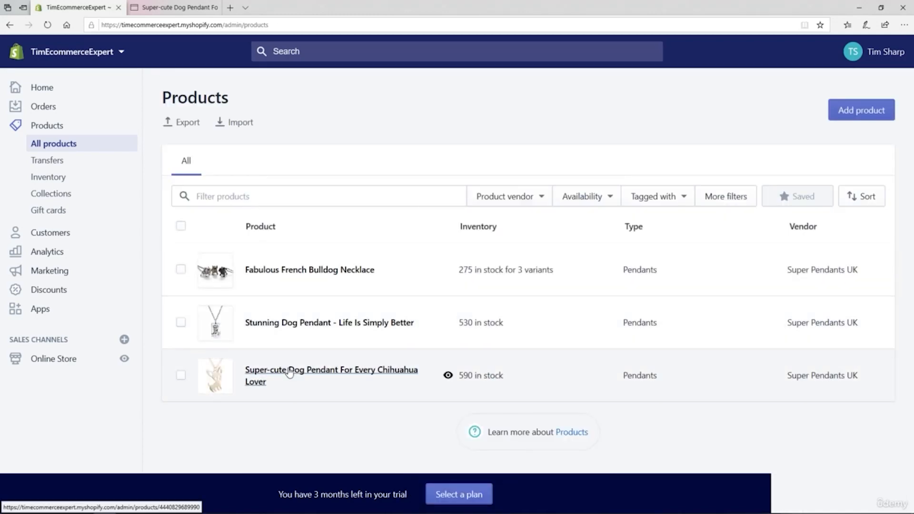
pyautogui.click(373, 370)
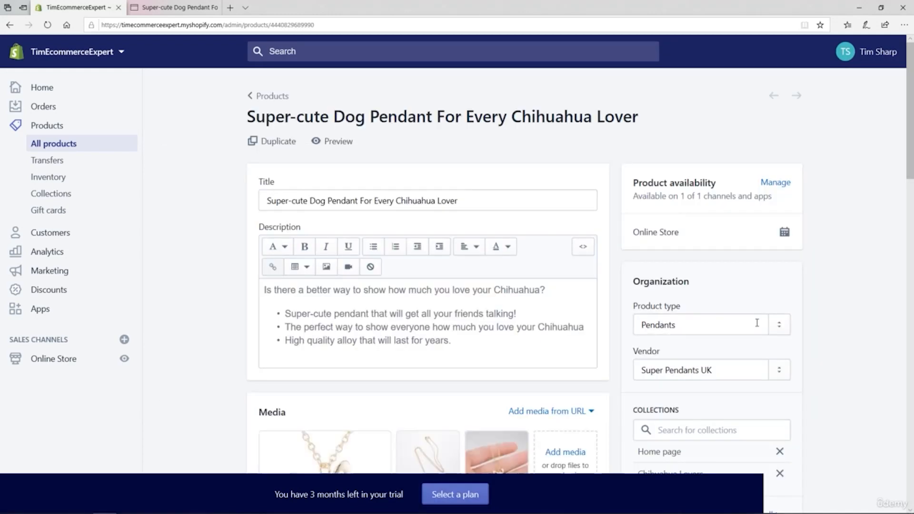
pyautogui.scroll(-3, 851, 297)
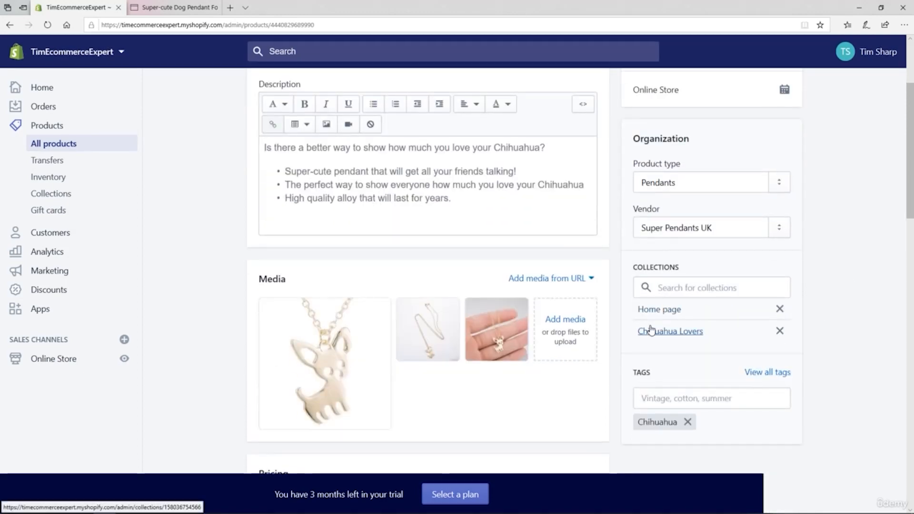
pyautogui.click(675, 287)
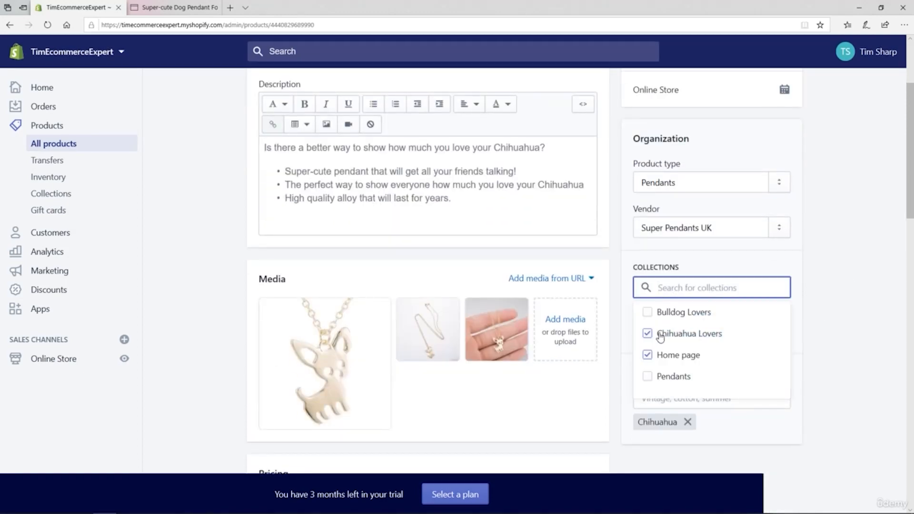
pyautogui.click(647, 377)
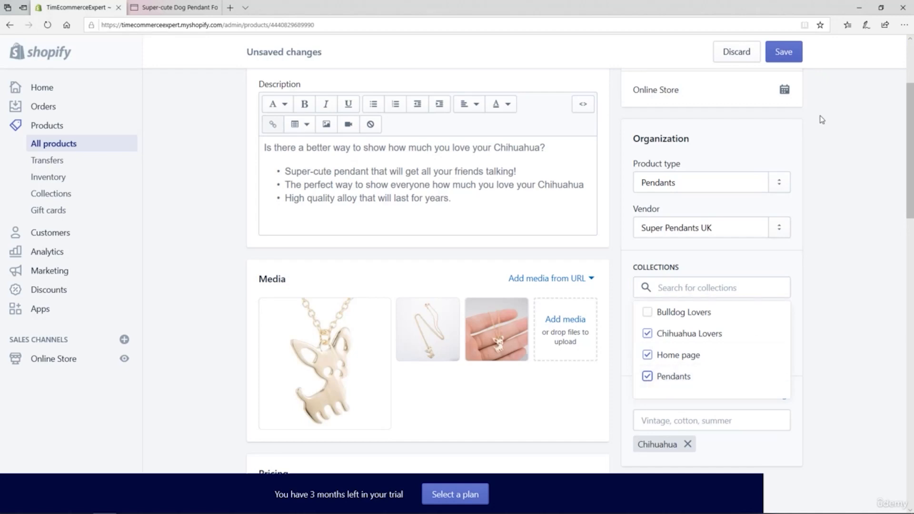
pyautogui.click(786, 55)
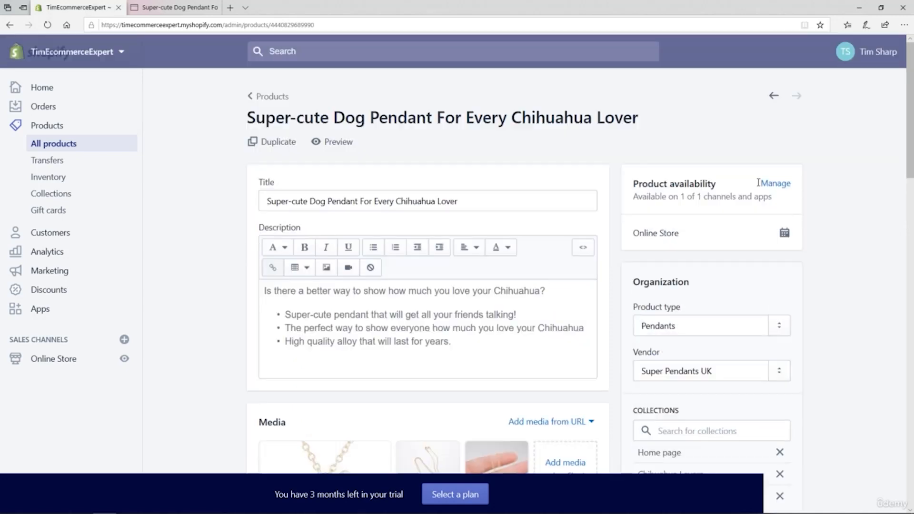
# Step: Check which products the Pendants collection contains, and look at the storefront home page's navigation
pyautogui.click(41, 198)
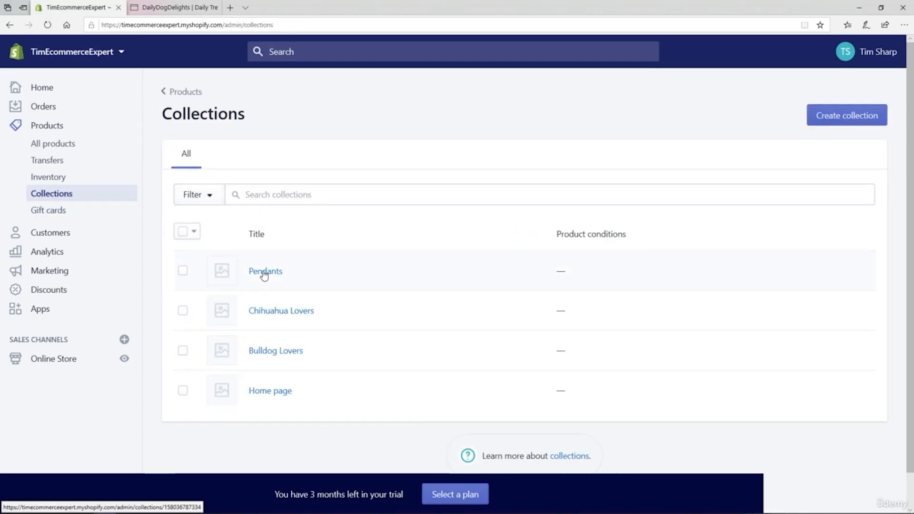
pyautogui.click(265, 272)
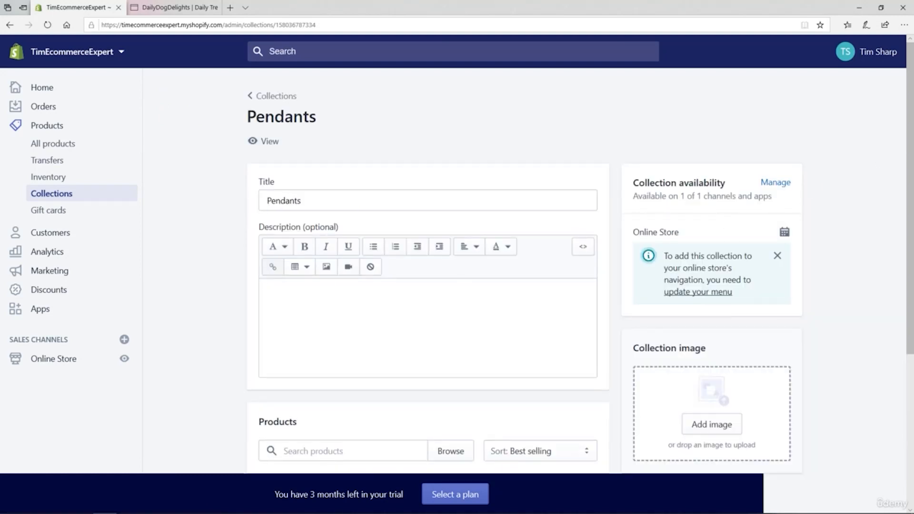
pyautogui.moveTo(909, 106); pyautogui.dragTo(891, 229)
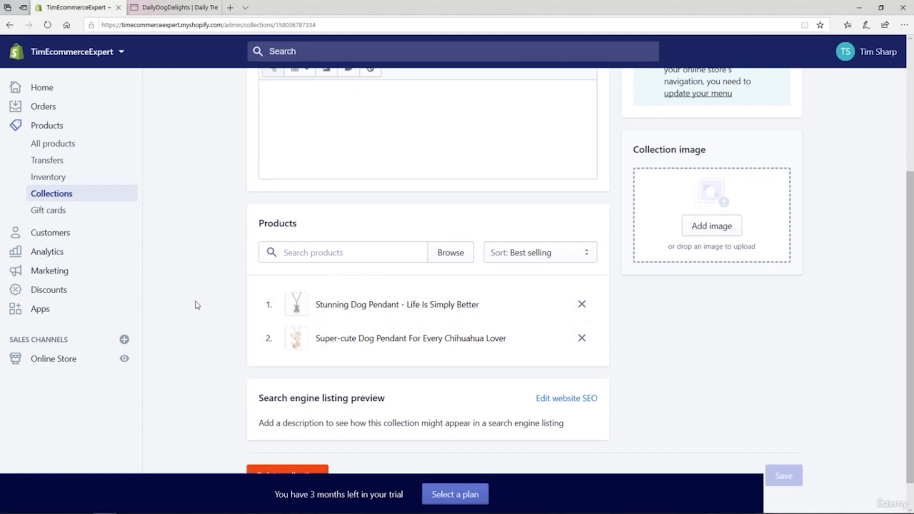
pyautogui.click(55, 195)
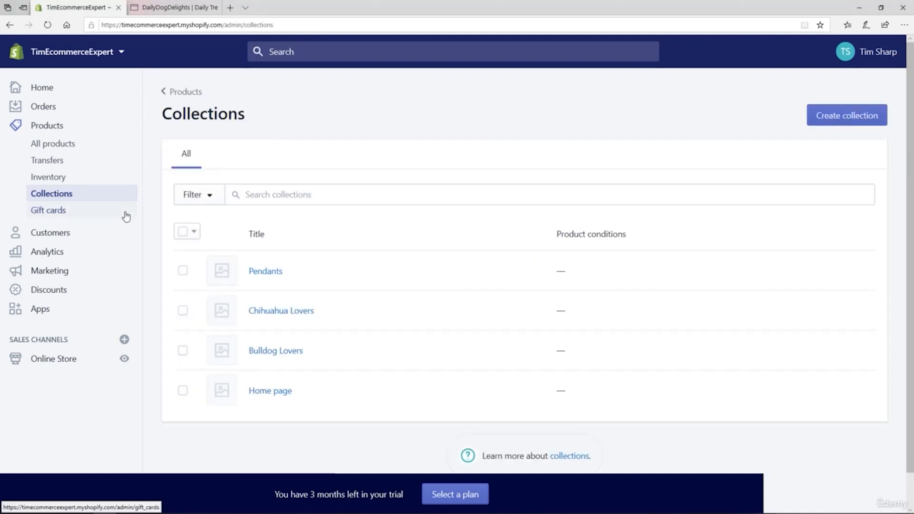
pyautogui.click(164, 14)
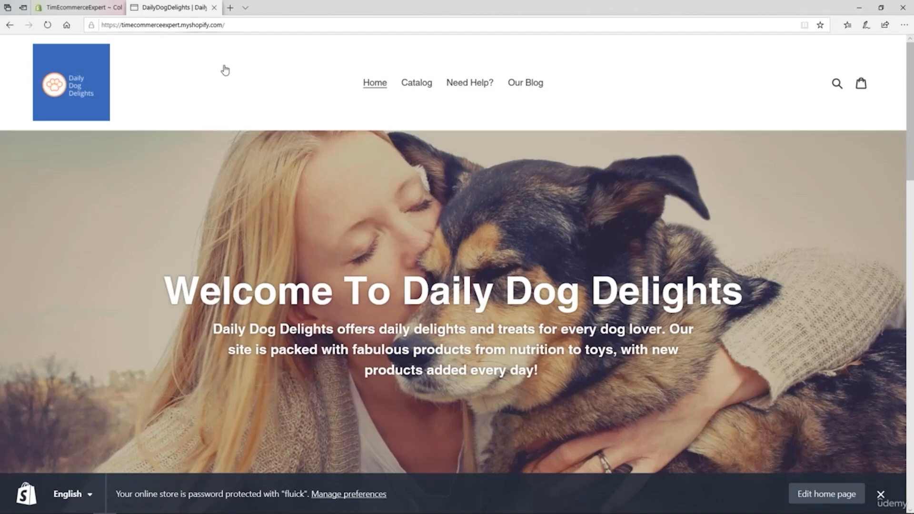
pyautogui.click(81, 9)
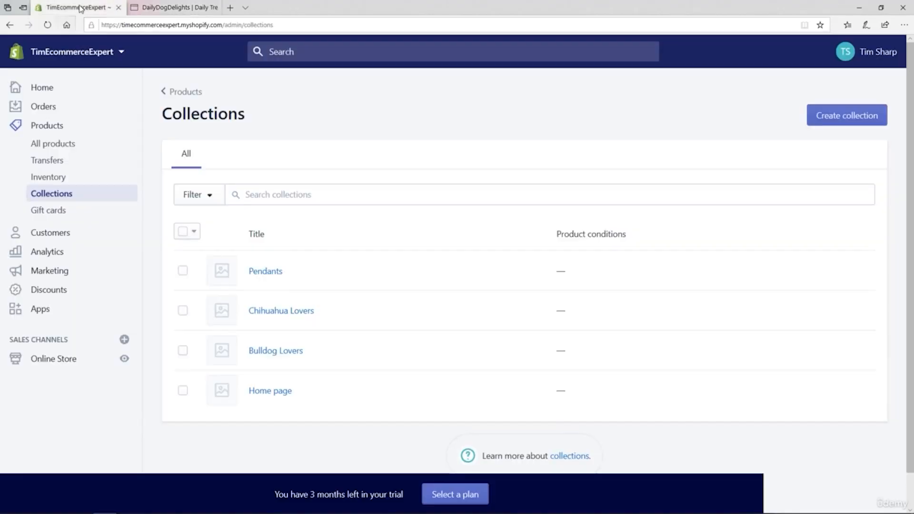
# Step: Add an item named "Bulldog Lovers" to the online store's Main menu, linked to the Bulldog Lovers collection
pyautogui.click(47, 366)
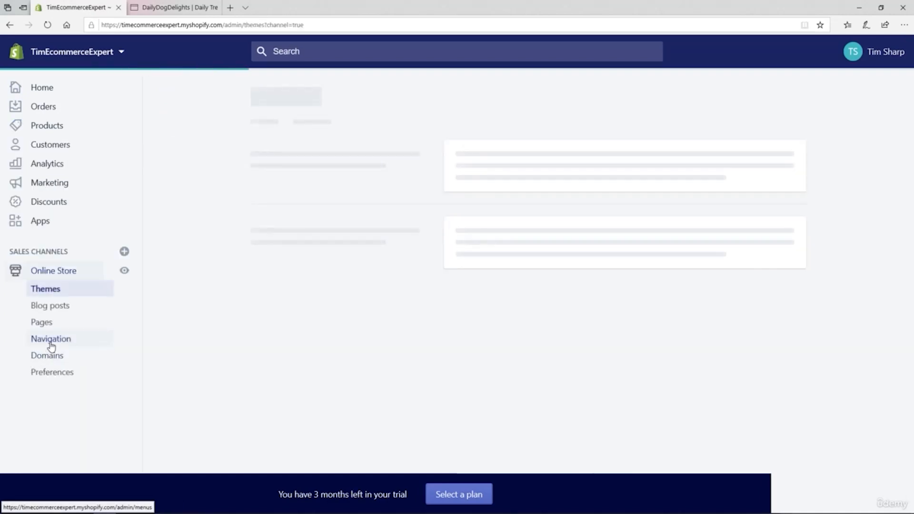
pyautogui.click(51, 342)
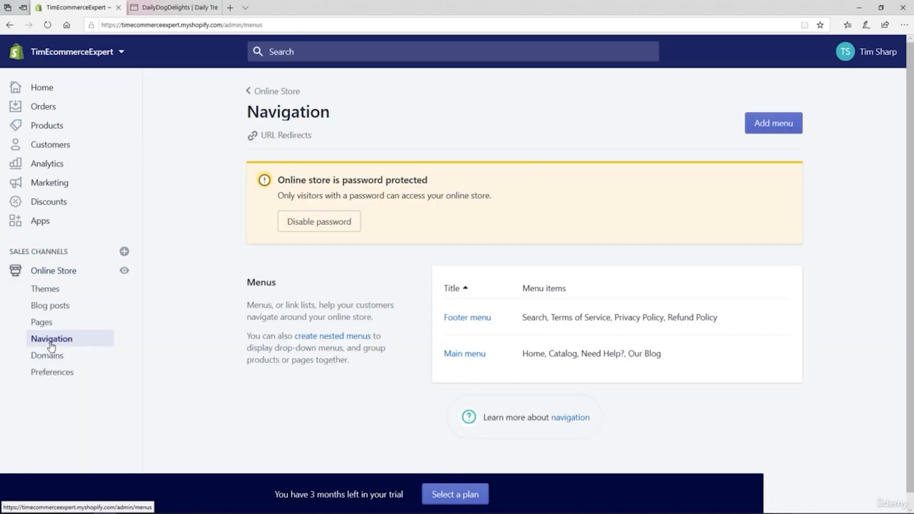
pyautogui.click(464, 355)
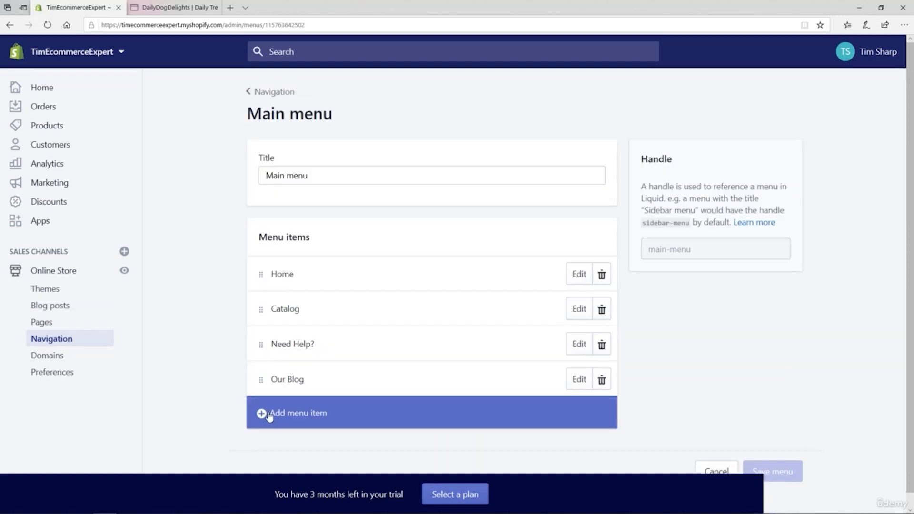
pyautogui.click(269, 417)
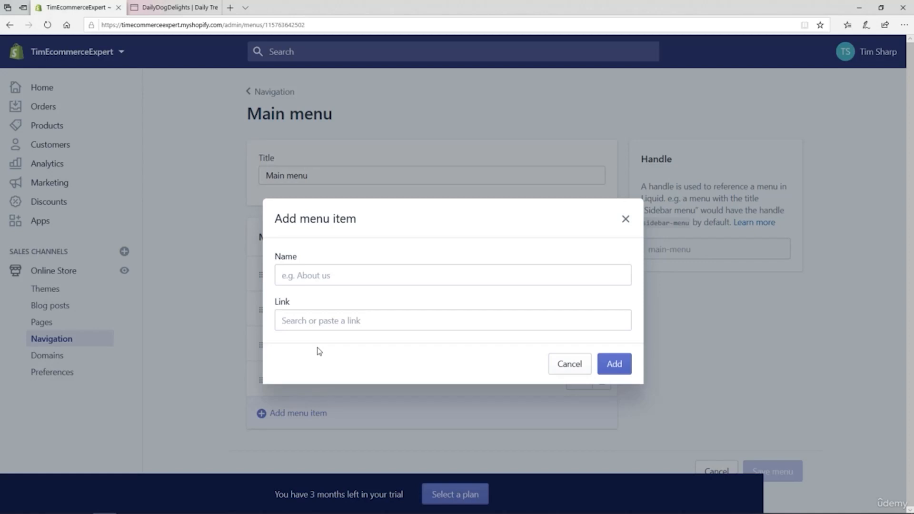
pyautogui.click(310, 276)
pyautogui.write('B')
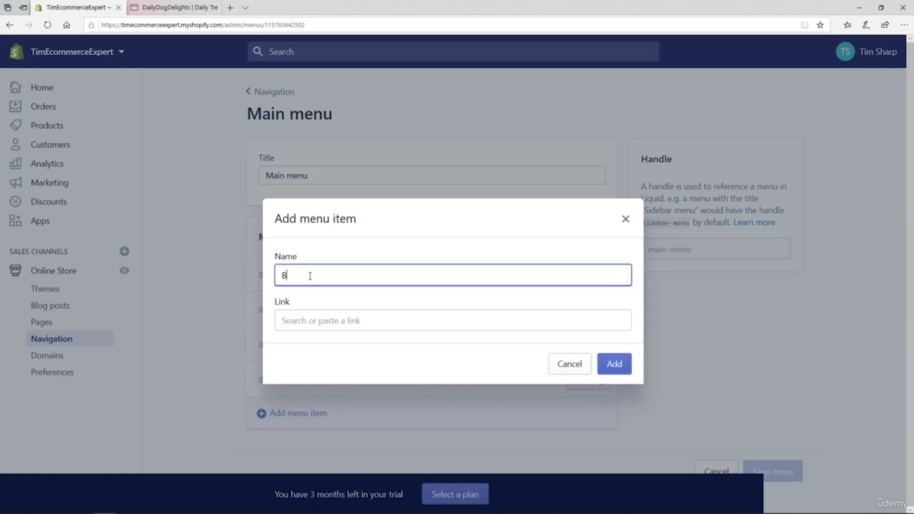
pyautogui.write('ulldog Lovers')
pyautogui.click(310, 319)
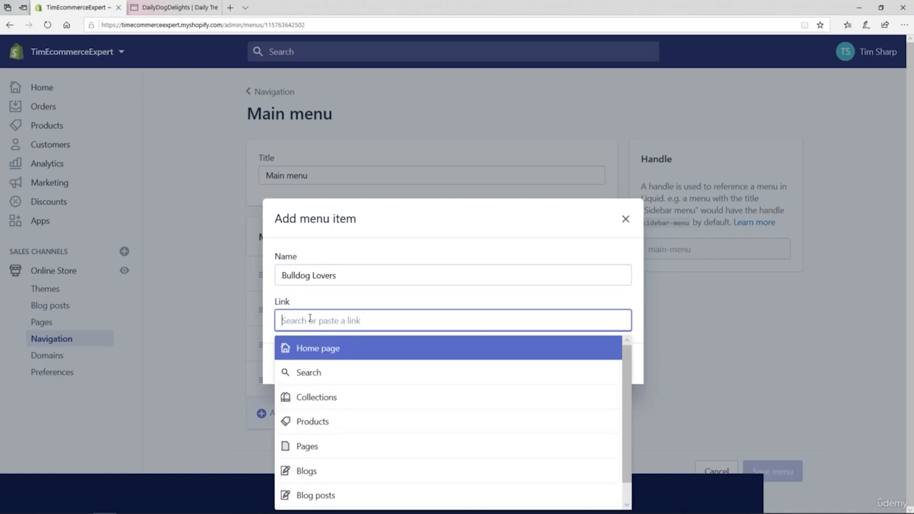
pyautogui.click(298, 398)
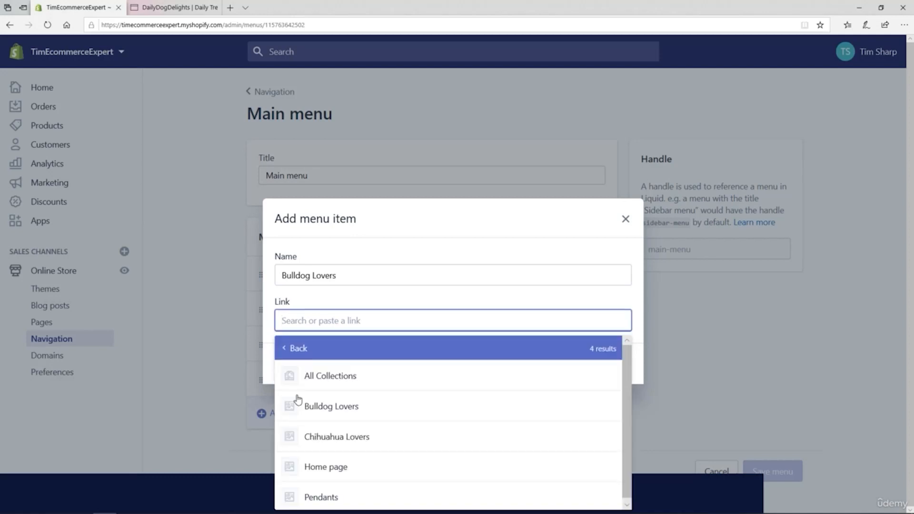
pyautogui.click(310, 408)
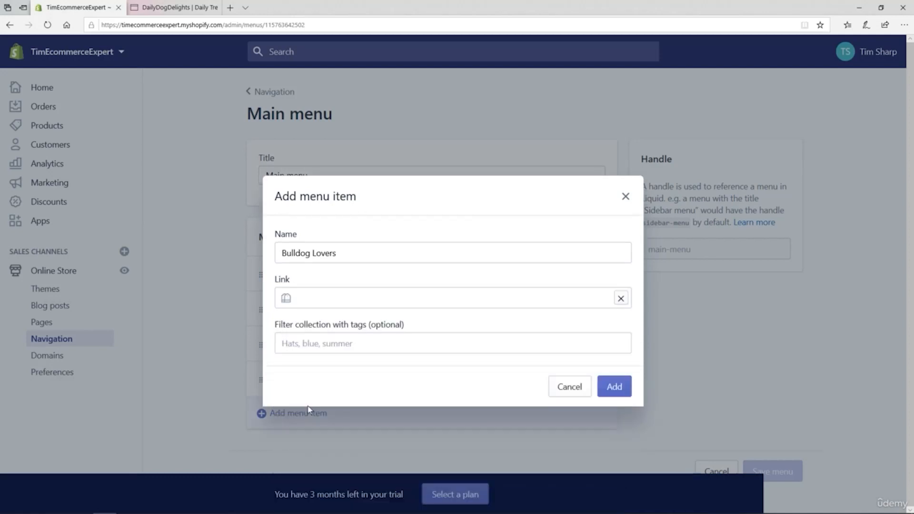
pyautogui.click(609, 390)
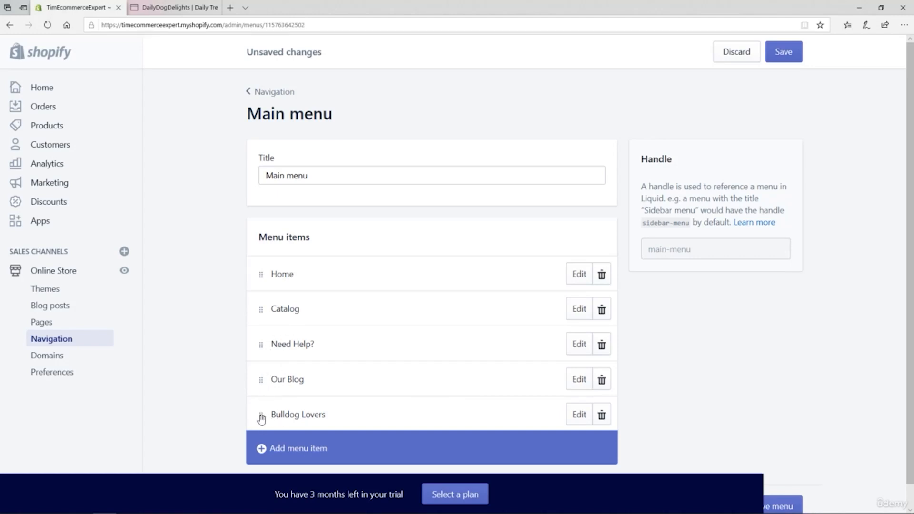
# Step: Nest the Bulldog Lovers item under Catalog in the Main menu and save the menu
pyautogui.moveTo(262, 419); pyautogui.dragTo(286, 330)
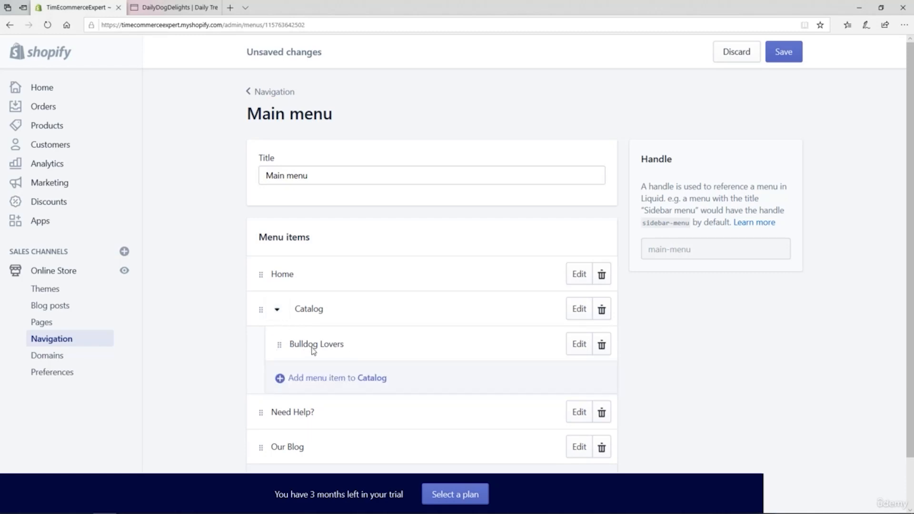
pyautogui.click(782, 60)
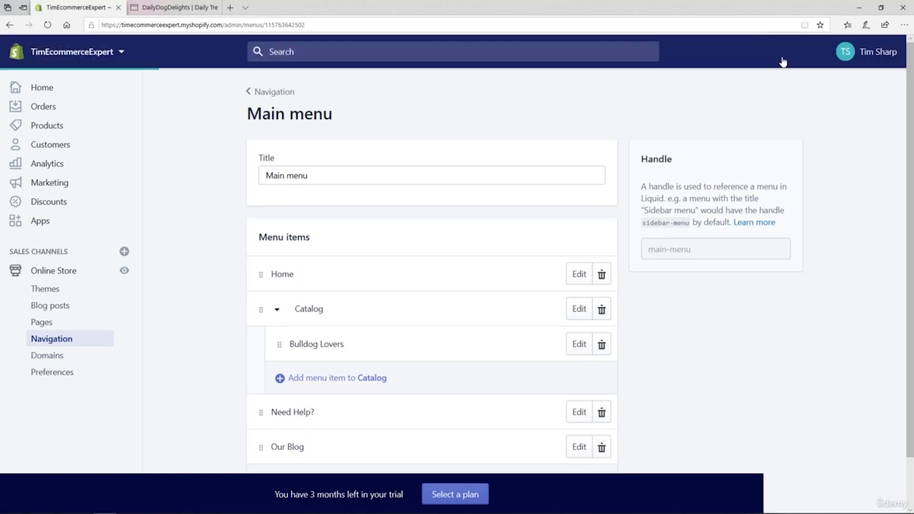
# Step: Reload the storefront and examine the Bulldog Lovers collection page reached through the Catalog submenu
pyautogui.click(176, 13)
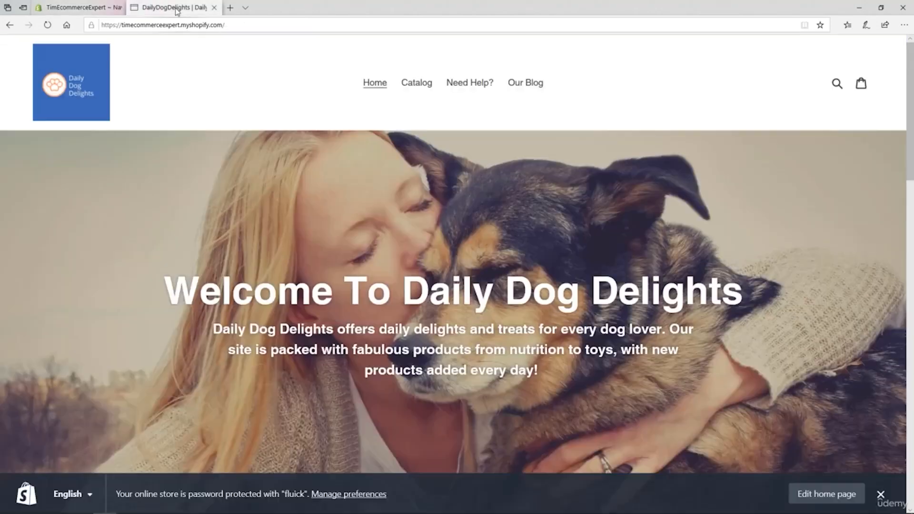
pyautogui.click(47, 25)
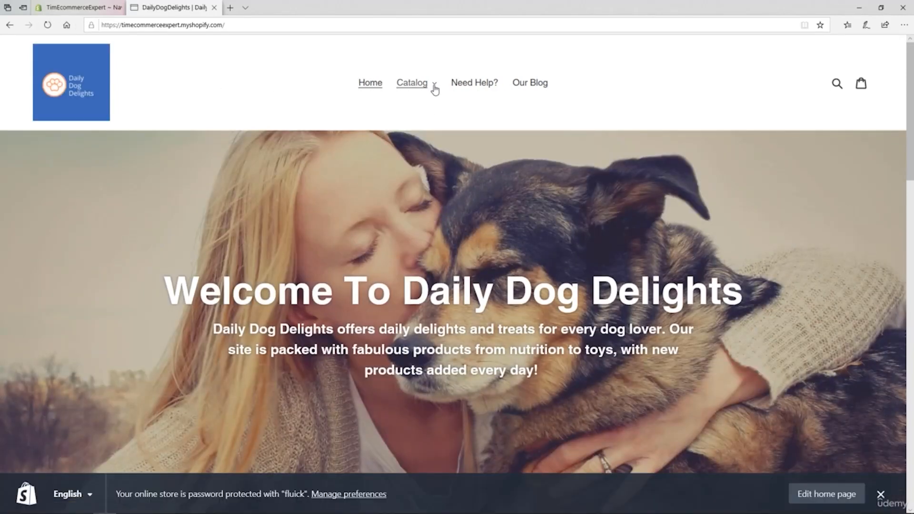
pyautogui.click(434, 88)
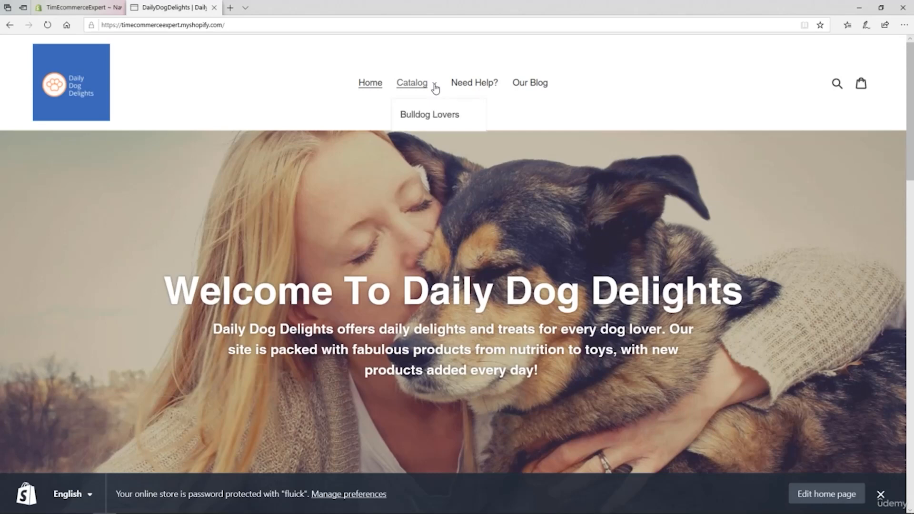
pyautogui.click(425, 116)
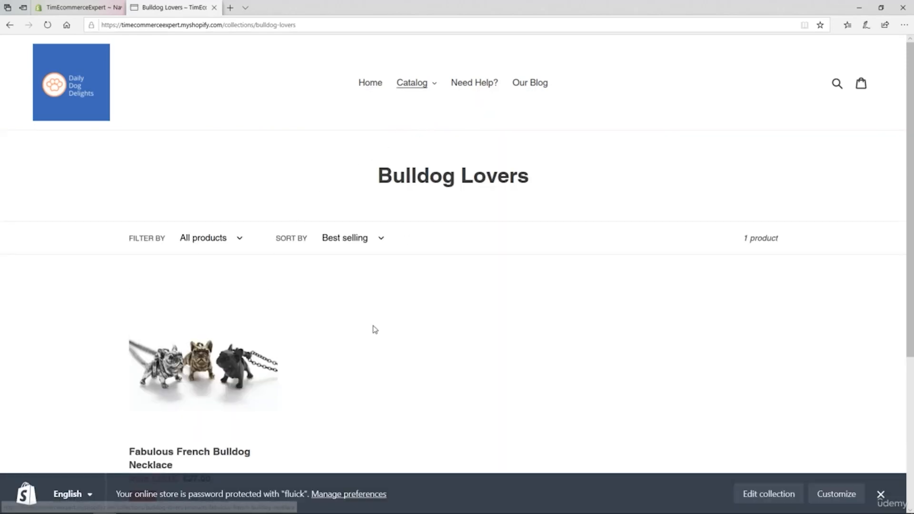
pyautogui.scroll(-2, 373, 329)
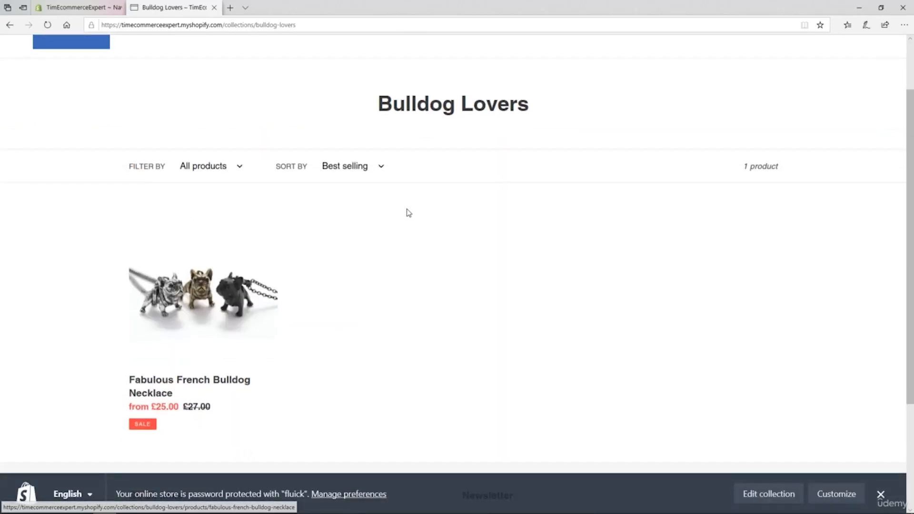
pyautogui.moveTo(378, 116); pyautogui.dragTo(536, 107)
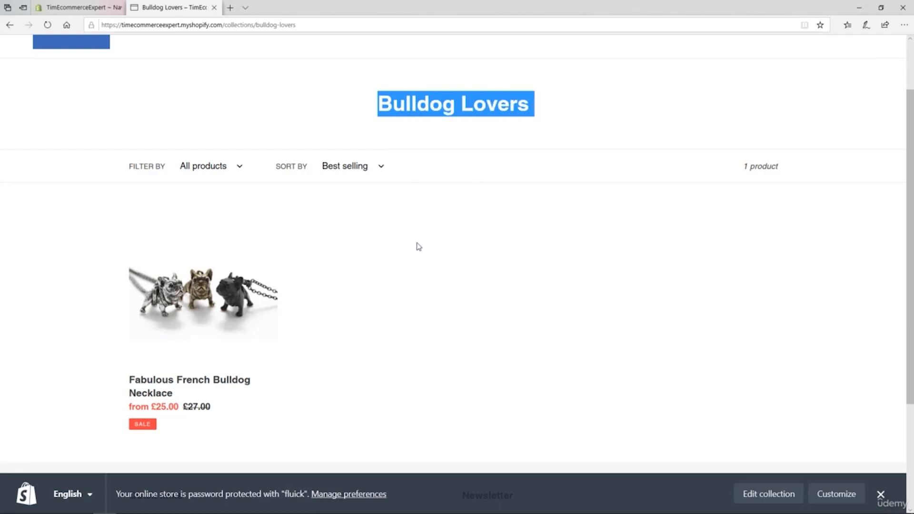
# Step: Add a Main menu item named "Chihuahua Lovers", linked to the Chihuahua Lovers collection, and nest it under Catalog
pyautogui.click(77, 10)
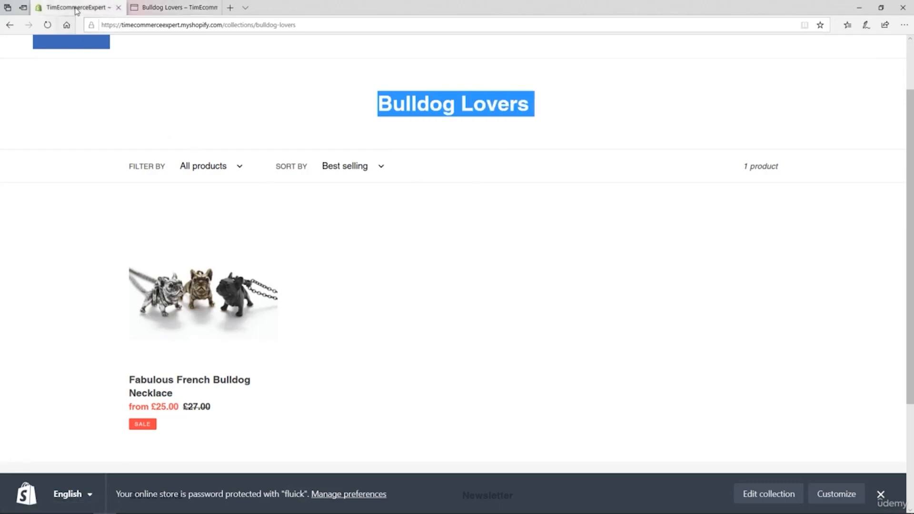
pyautogui.scroll(-2, 284, 266)
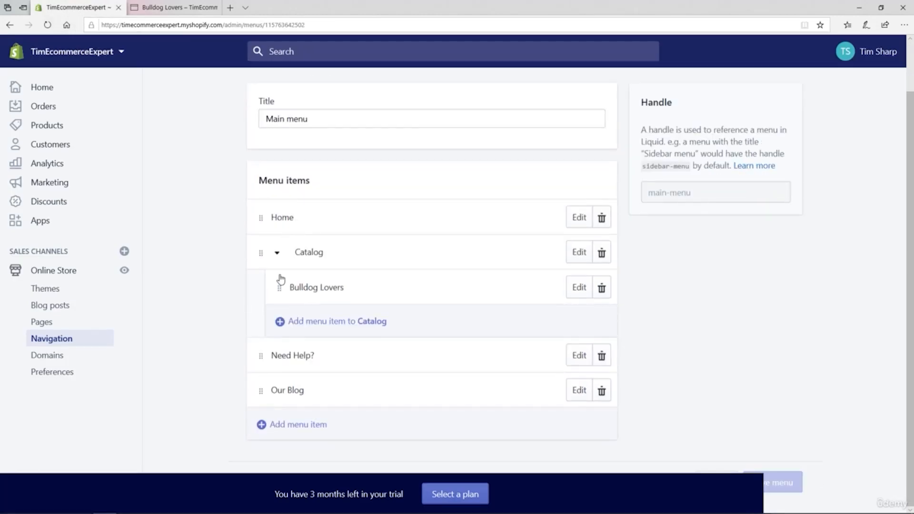
pyautogui.click(275, 426)
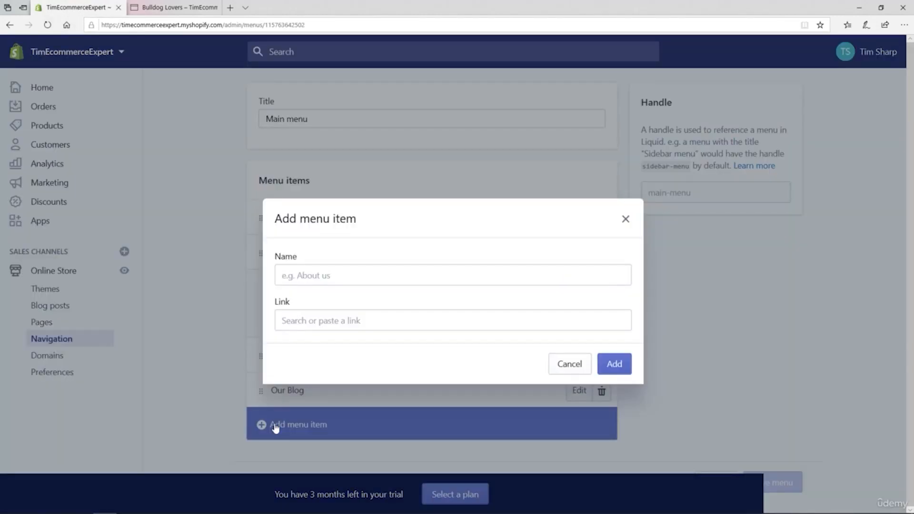
pyautogui.click(307, 276)
pyautogui.write('Chihuahua Lovers')
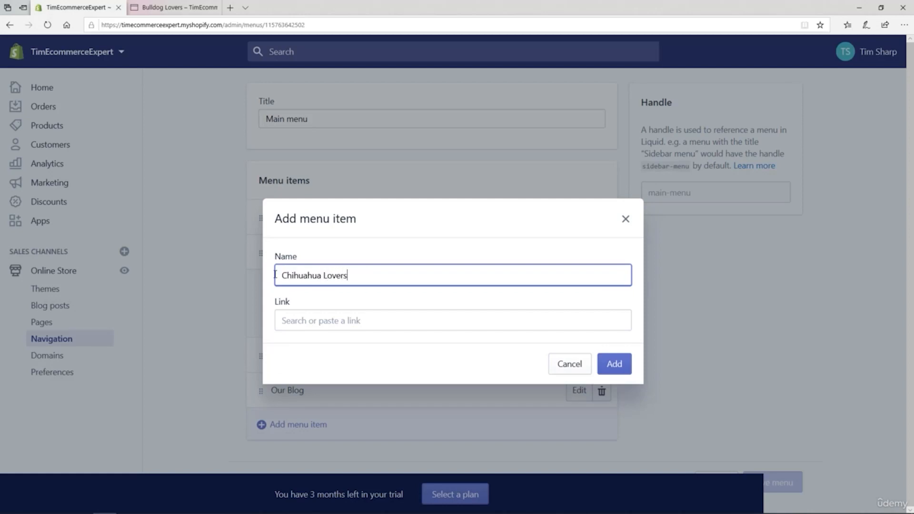
pyautogui.click(293, 318)
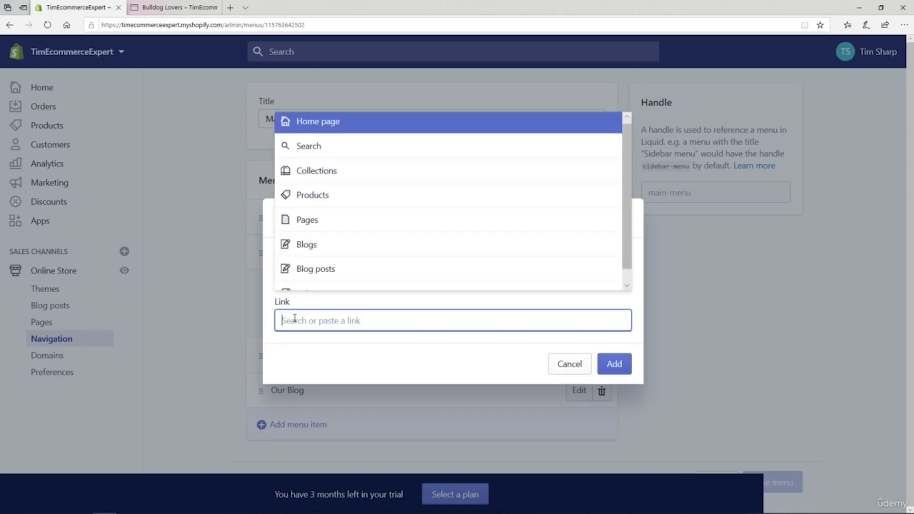
pyautogui.click(319, 178)
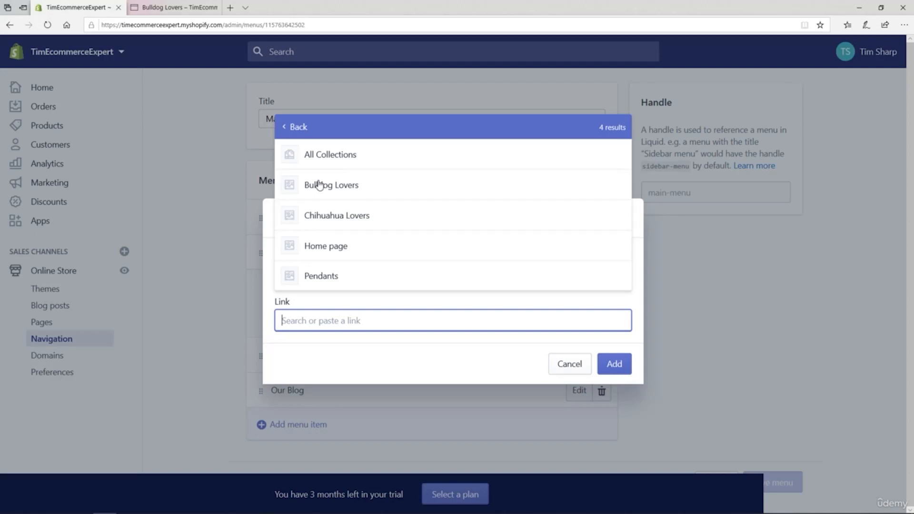
pyautogui.click(322, 219)
pyautogui.click(619, 389)
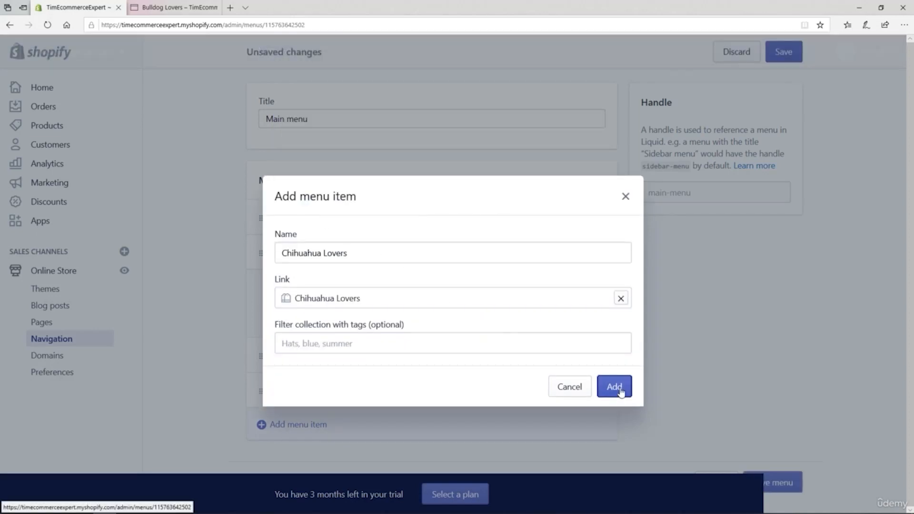
pyautogui.moveTo(261, 432); pyautogui.dragTo(280, 330)
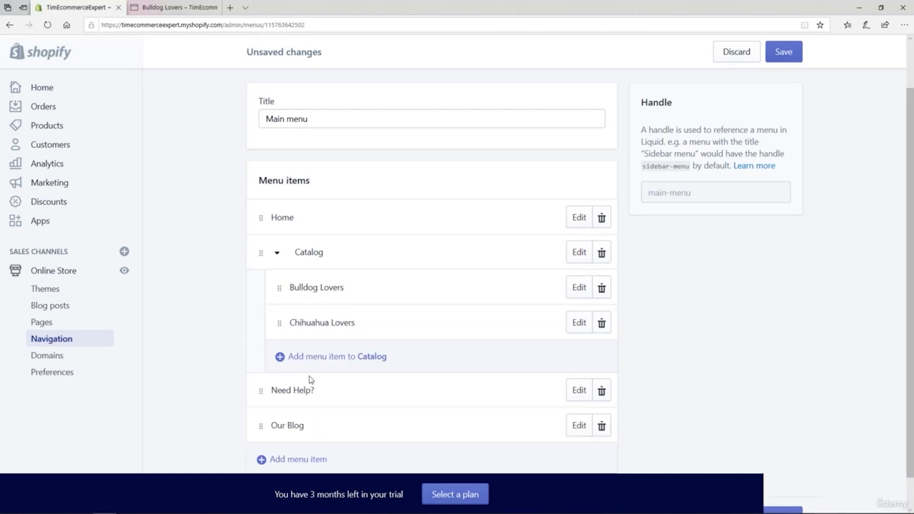
# Step: Add an item named "Pendants", linked to the Pendants collection, under Catalog in the Main menu and save the menu
pyautogui.click(294, 358)
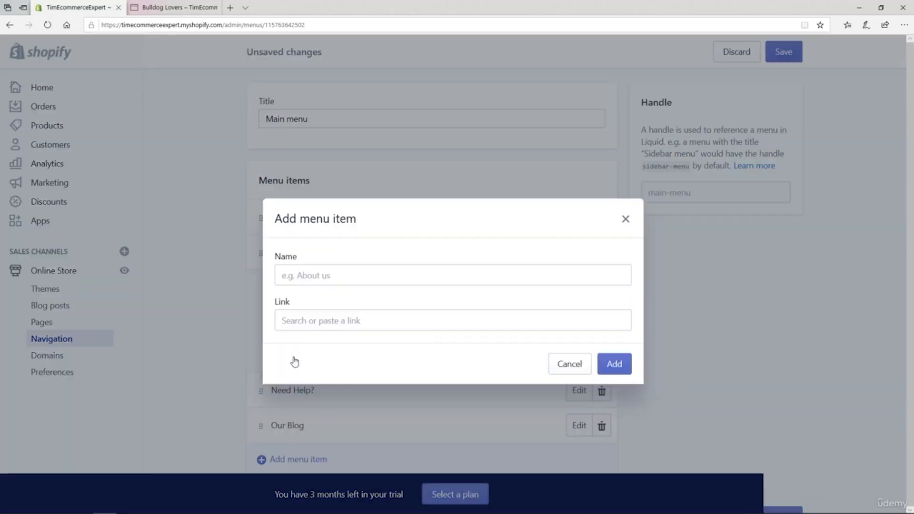
pyautogui.click(299, 276)
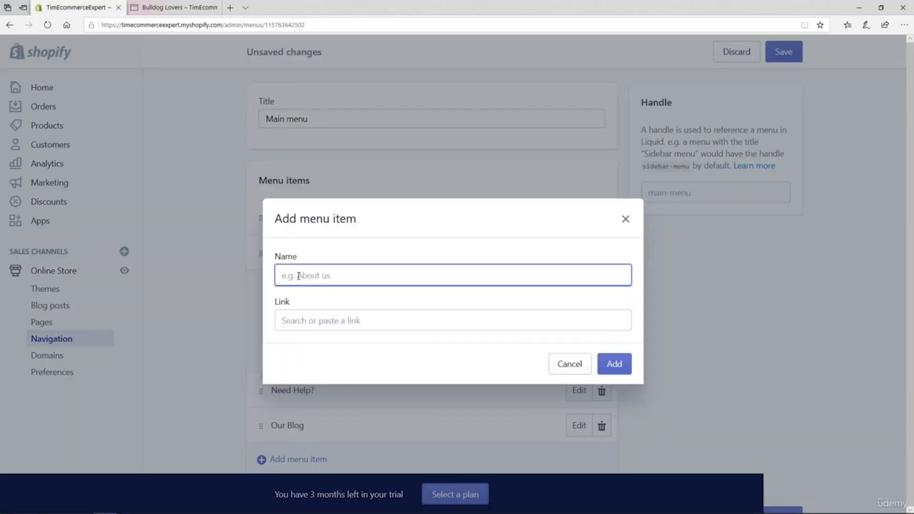
pyautogui.write('Pendants')
pyautogui.click(321, 320)
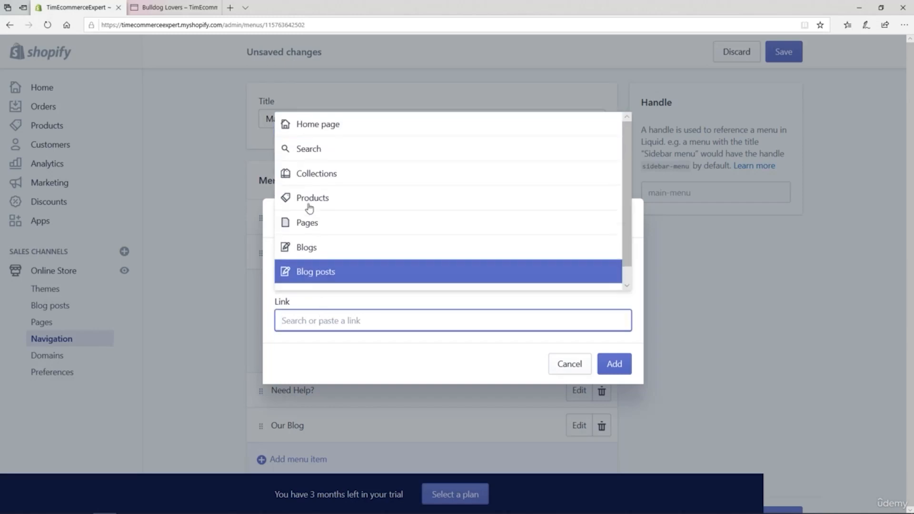
pyautogui.click(305, 178)
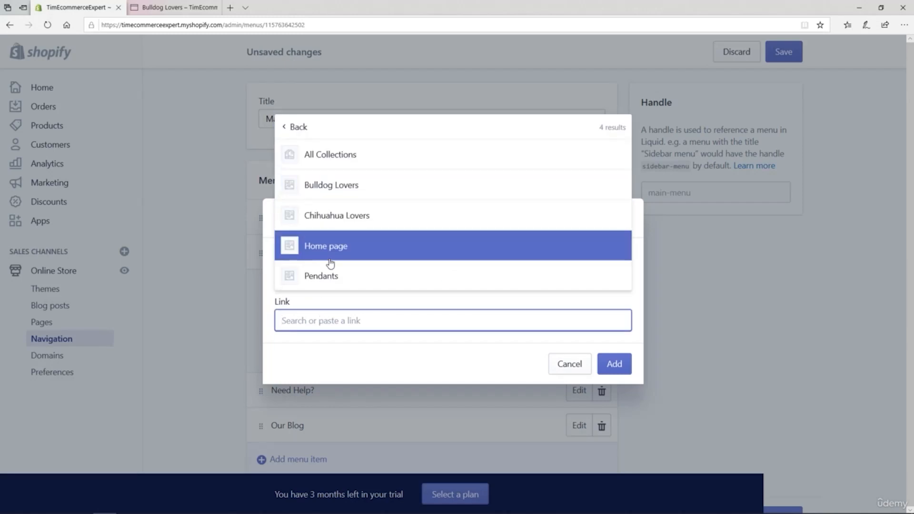
pyautogui.click(324, 284)
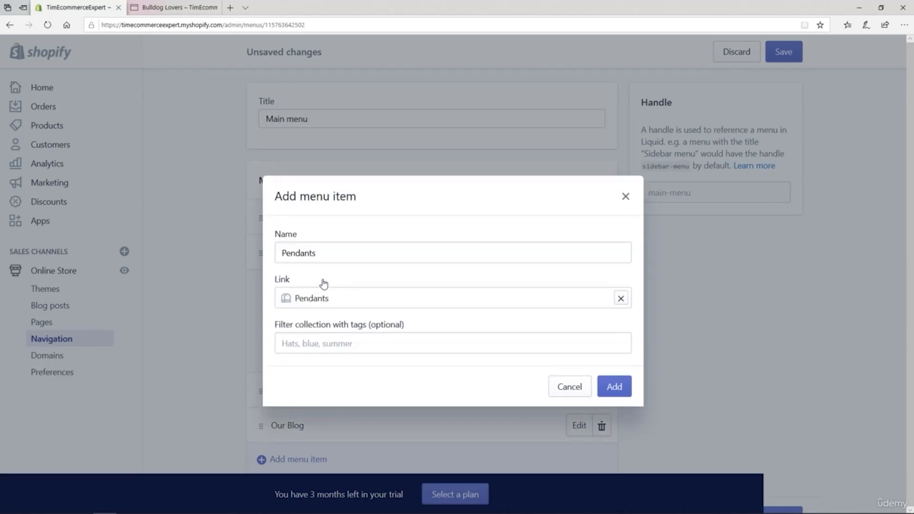
pyautogui.click(615, 388)
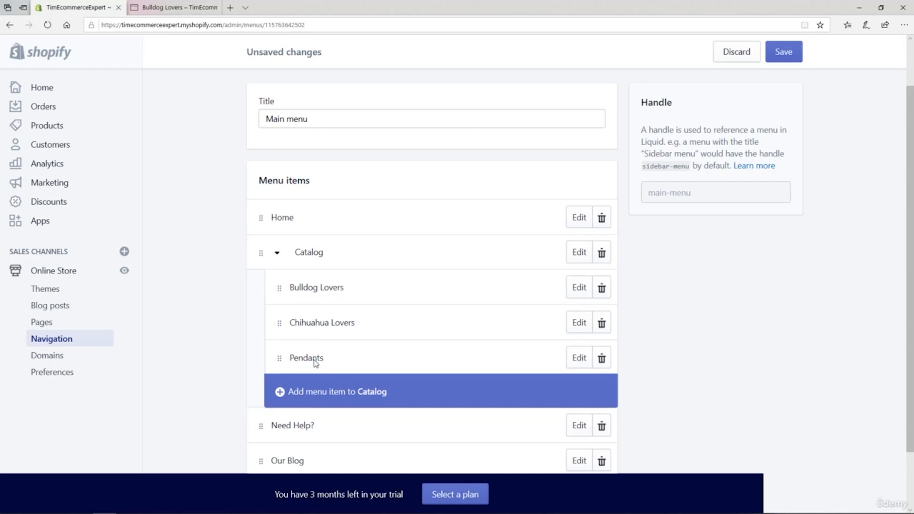
pyautogui.click(794, 56)
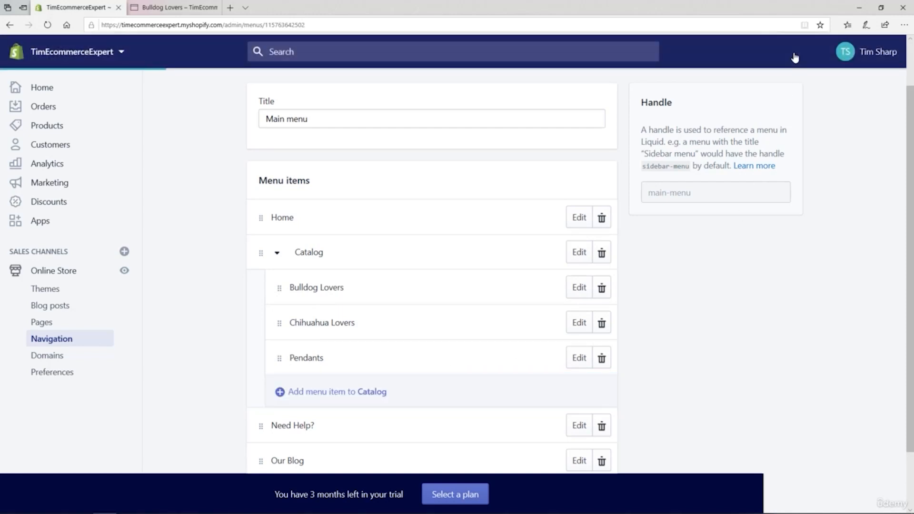
# Step: Check the storefront's Catalog submenu by viewing the Chihuahua Lovers and Pendants collection pages
pyautogui.click(181, 7)
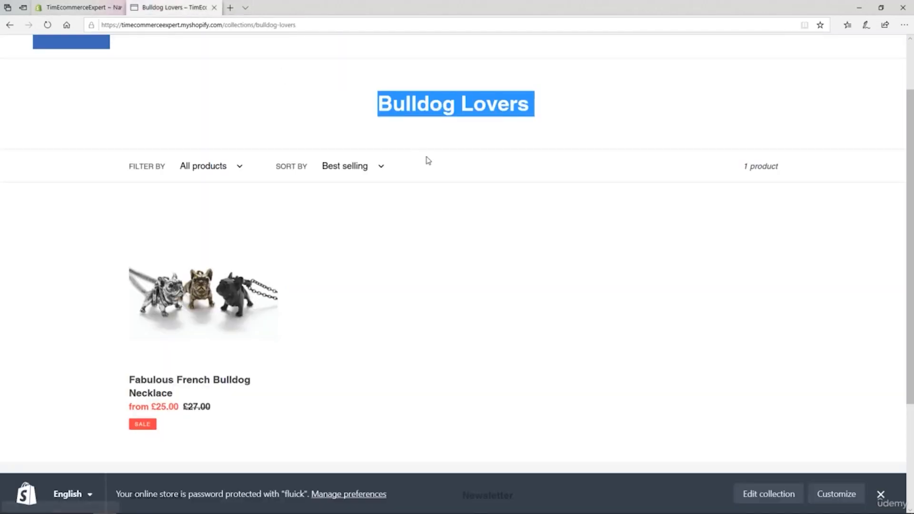
pyautogui.scroll(2, 426, 159)
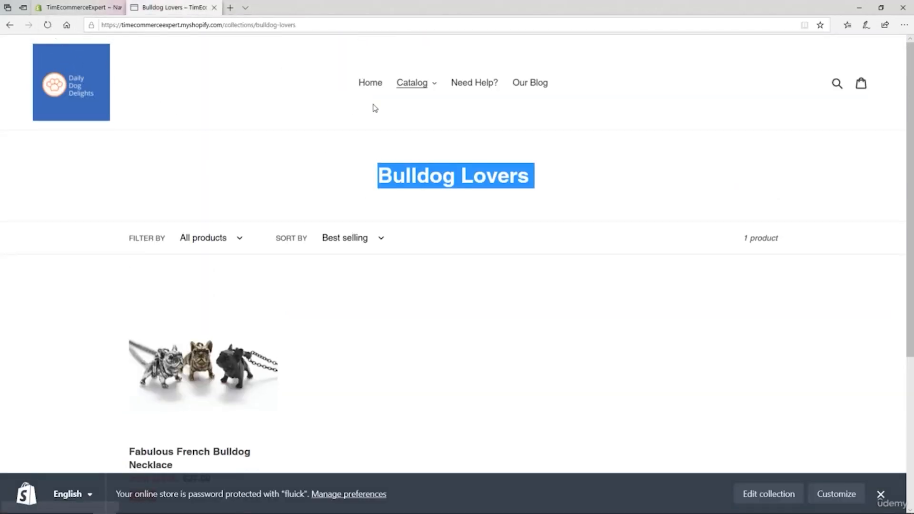
pyautogui.click(371, 82)
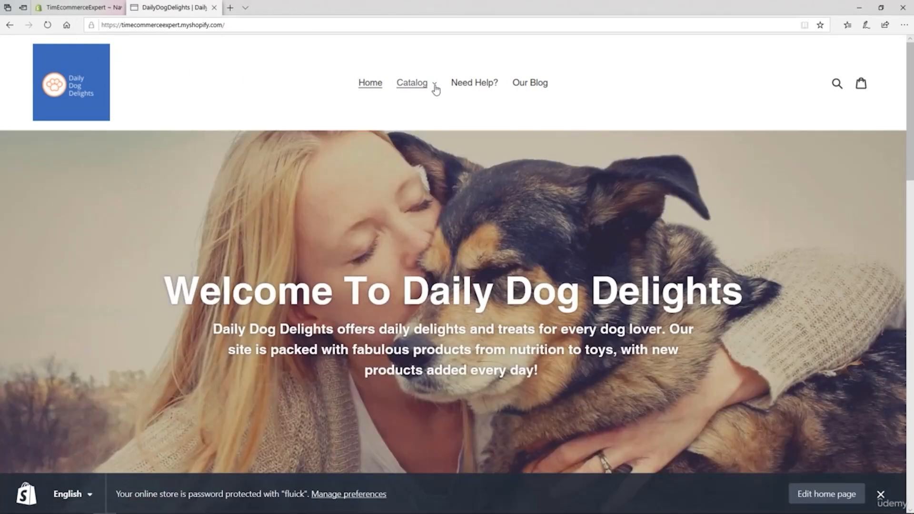
pyautogui.click(434, 88)
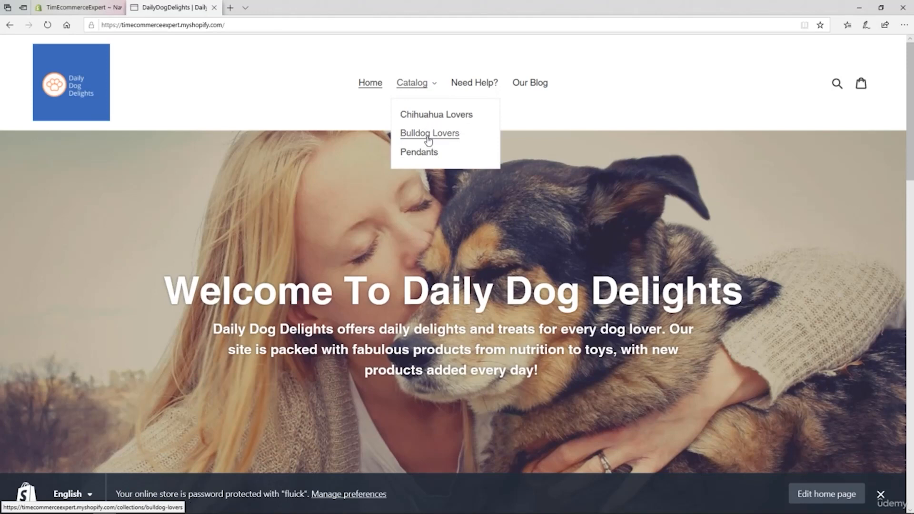
pyautogui.click(425, 119)
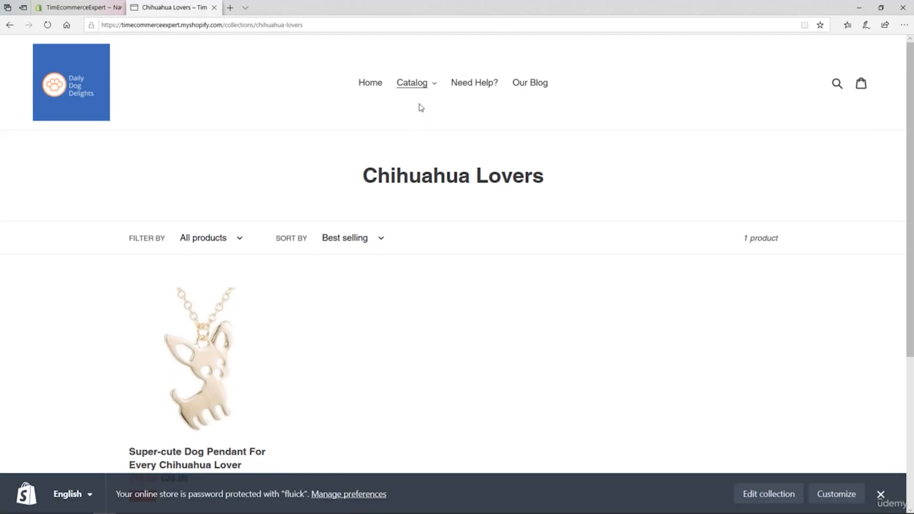
pyautogui.click(435, 88)
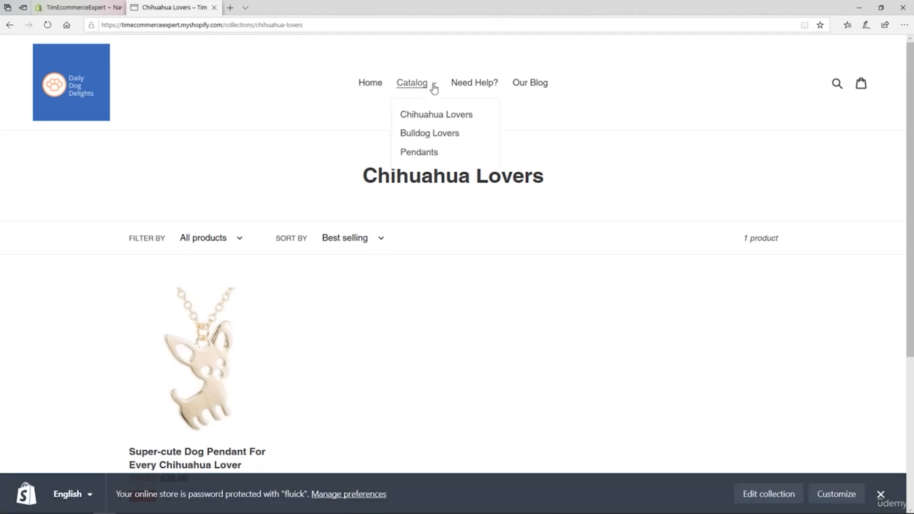
pyautogui.click(419, 152)
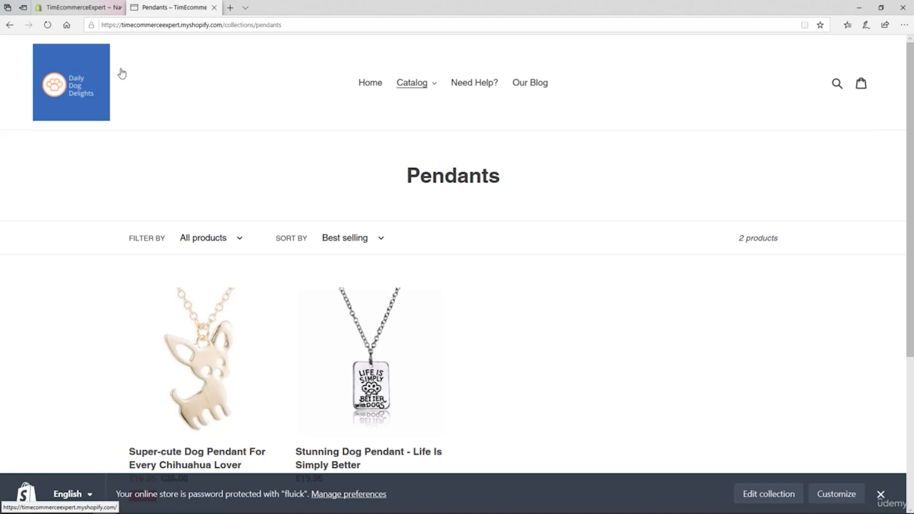
# Step: Check which products the Home page collection contains in the store admin
pyautogui.click(83, 8)
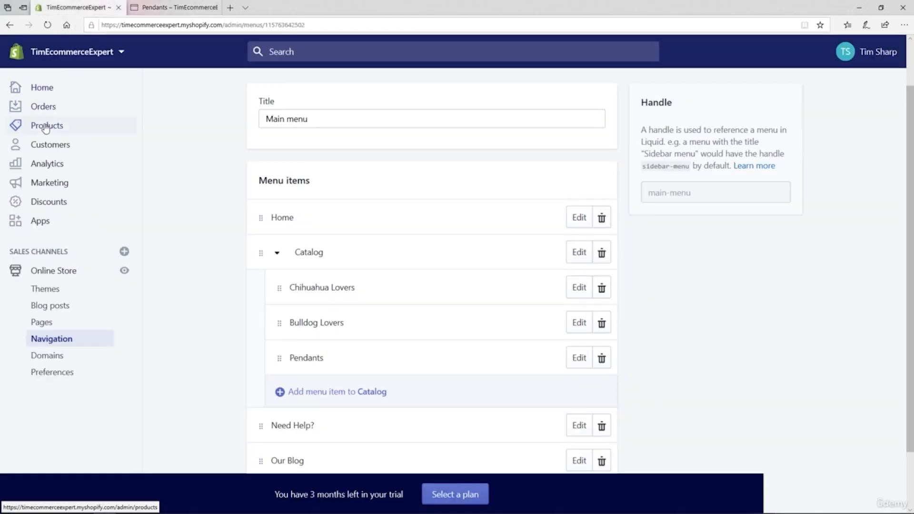
pyautogui.click(46, 127)
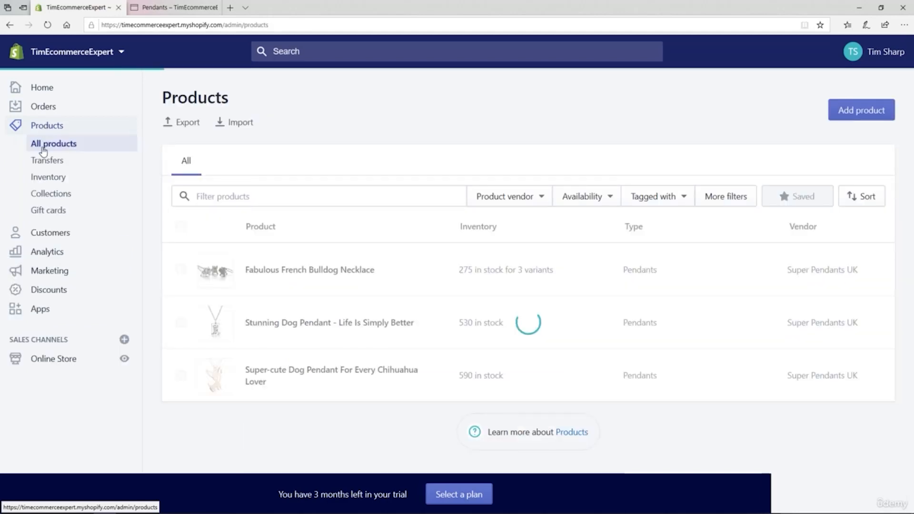
pyautogui.click(49, 197)
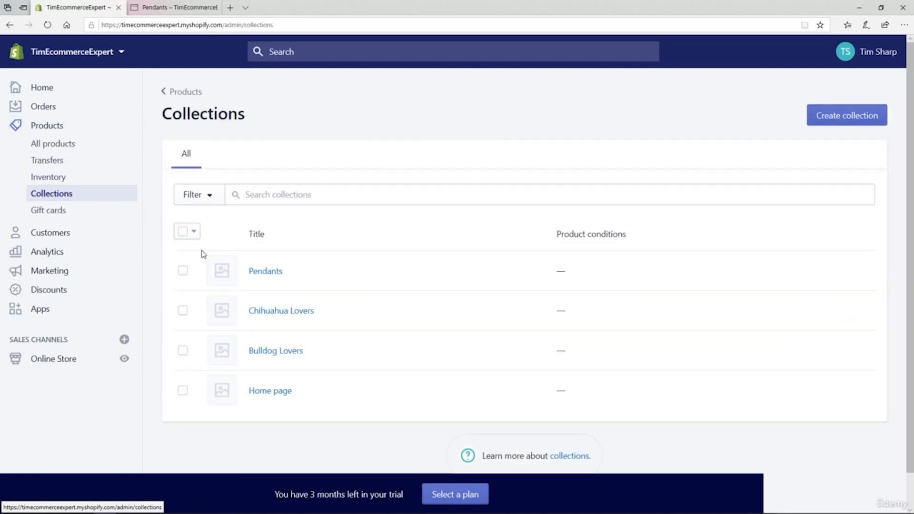
pyautogui.click(274, 395)
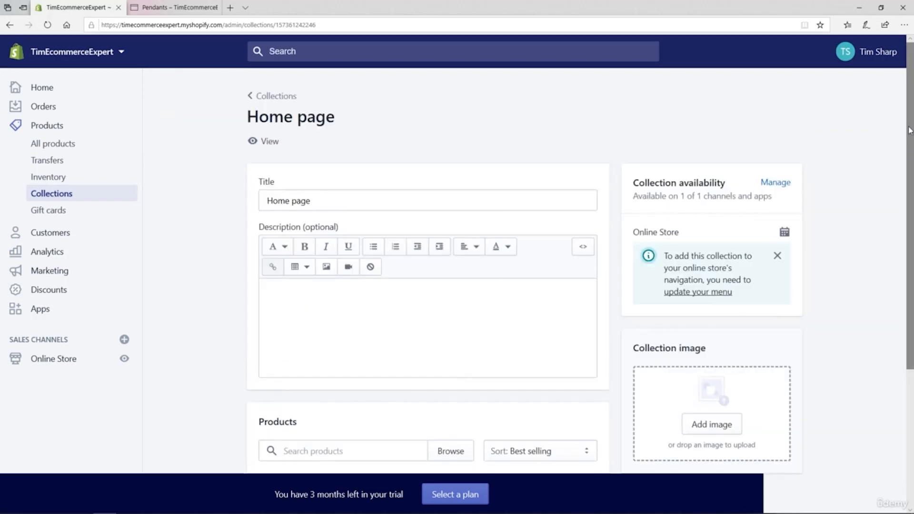
pyautogui.scroll(-5, 909, 130)
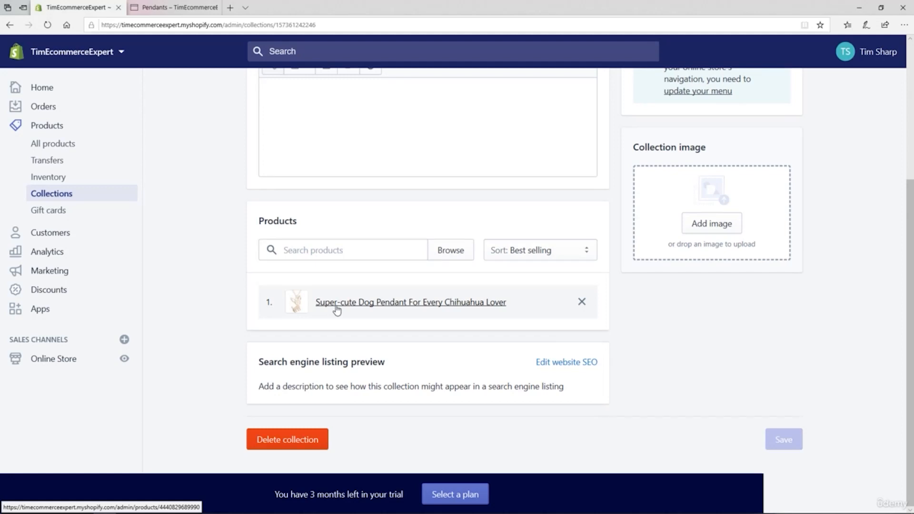
# Step: Examine the Featured Collection section on the storefront's home page
pyautogui.click(183, 7)
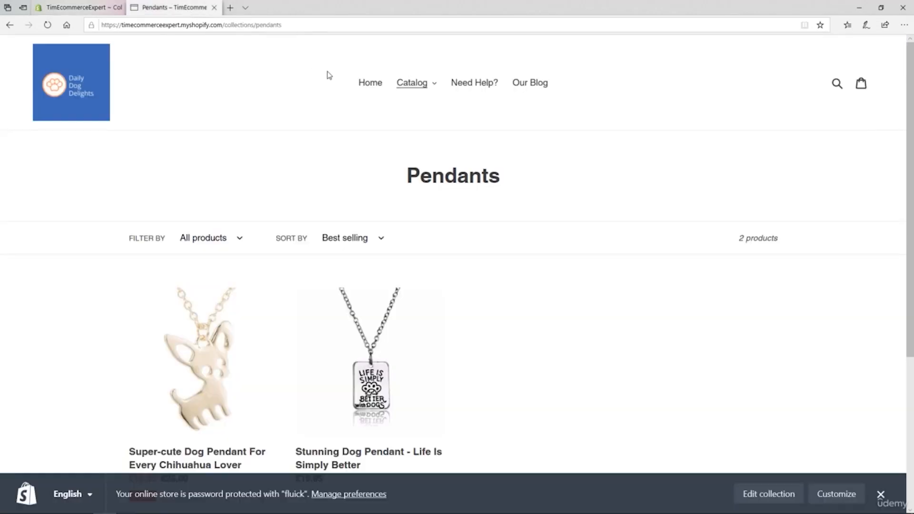
pyautogui.click(367, 89)
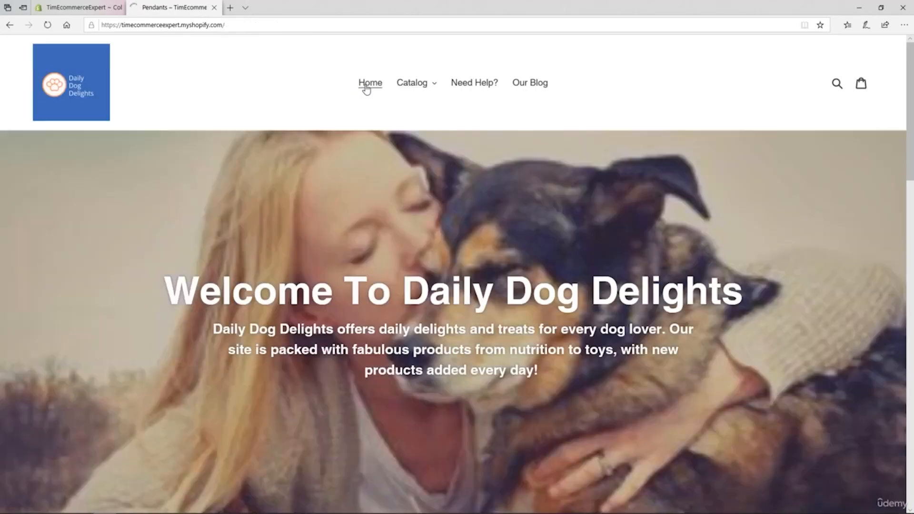
pyautogui.scroll(-5, 912, 177)
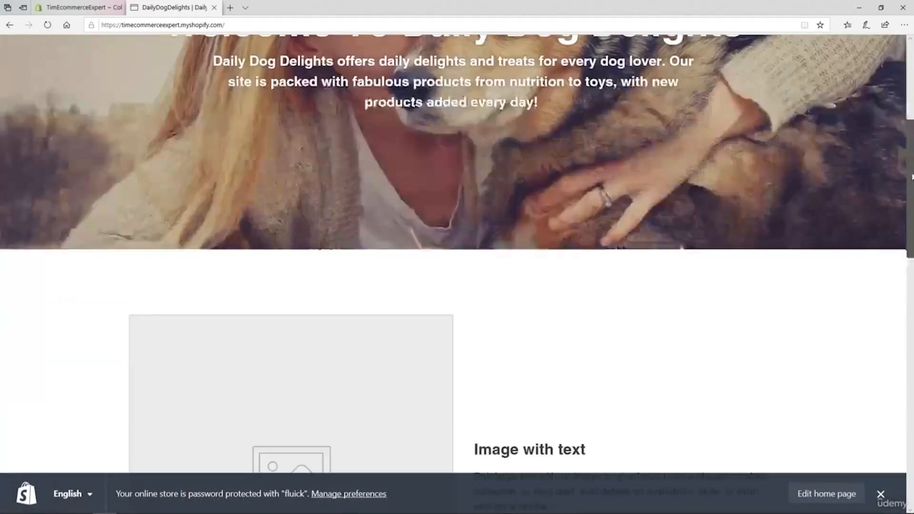
pyautogui.moveTo(911, 177); pyautogui.dragTo(912, 265)
pyautogui.scroll(-8, 894, 314)
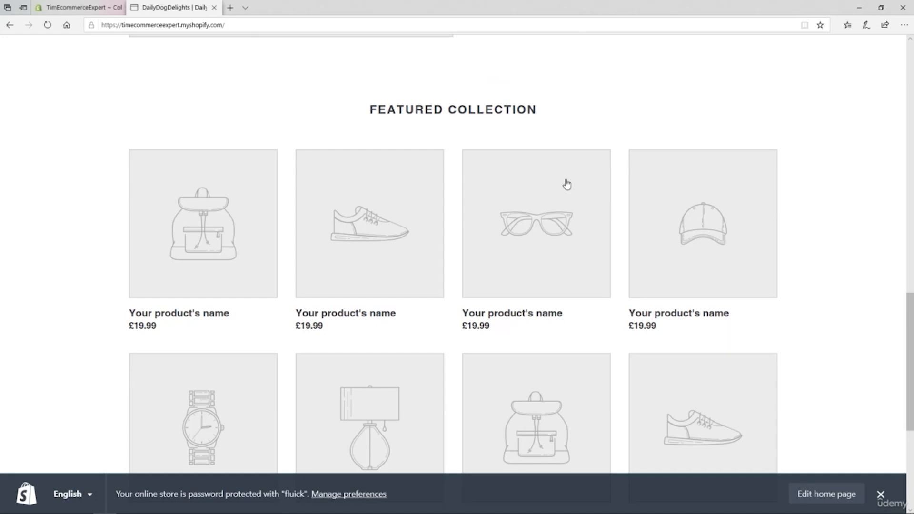
pyautogui.moveTo(370, 111); pyautogui.dragTo(536, 110)
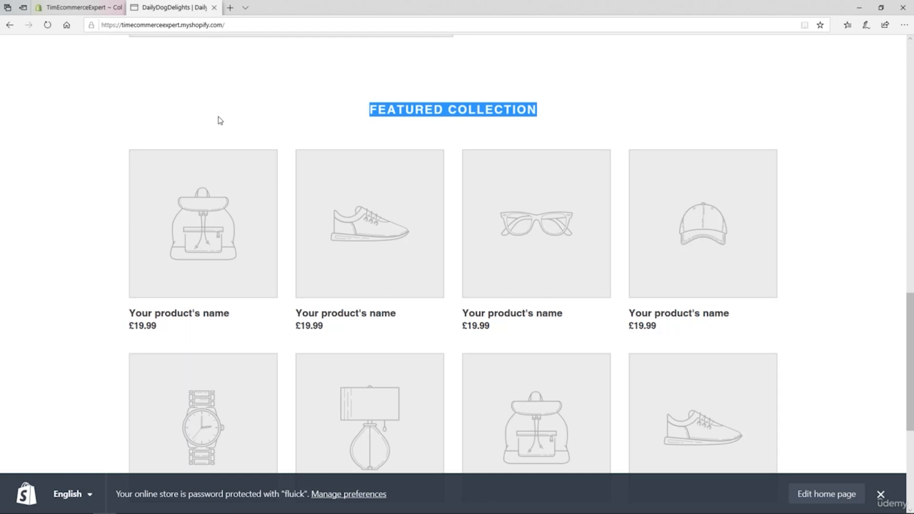
# Step: Open the online store's current Debut theme for customization
pyautogui.click(81, 10)
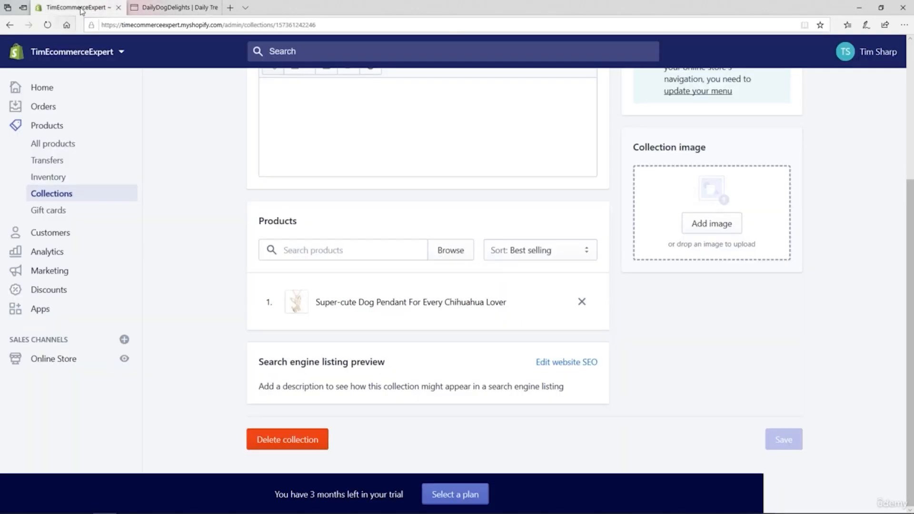
pyautogui.click(54, 360)
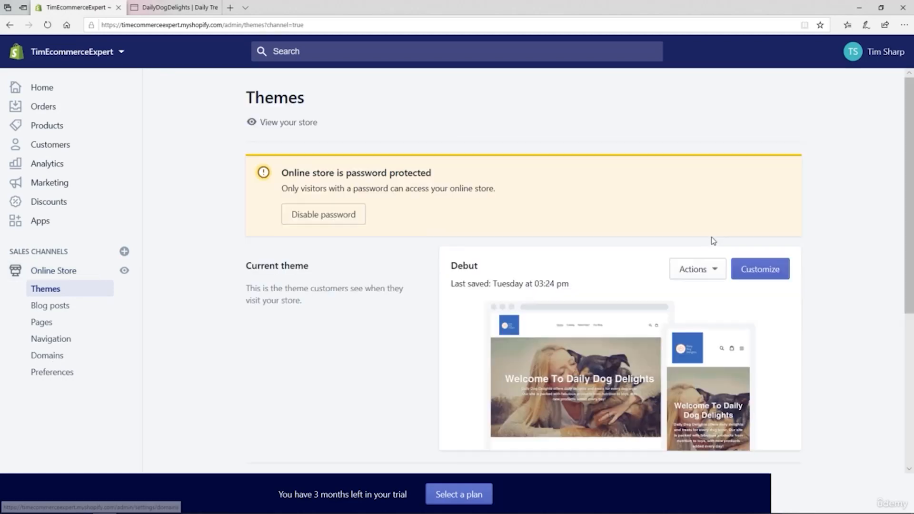
pyautogui.click(761, 274)
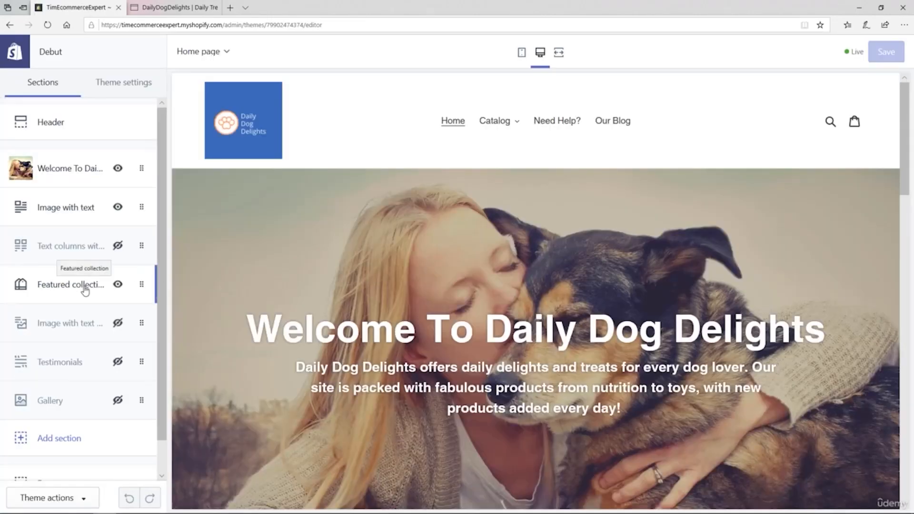
# Step: Assign the Home page collection to the home page's Featured collection section and save the theme
pyautogui.click(85, 288)
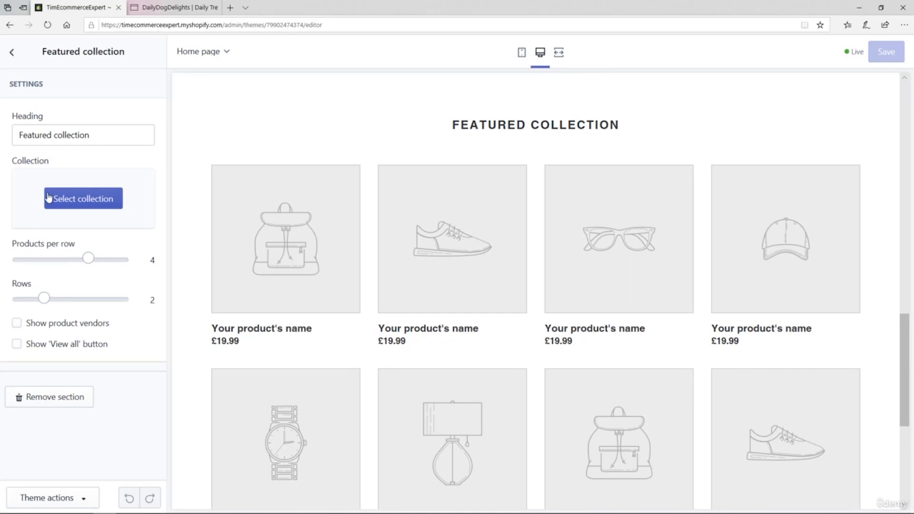
pyautogui.click(91, 205)
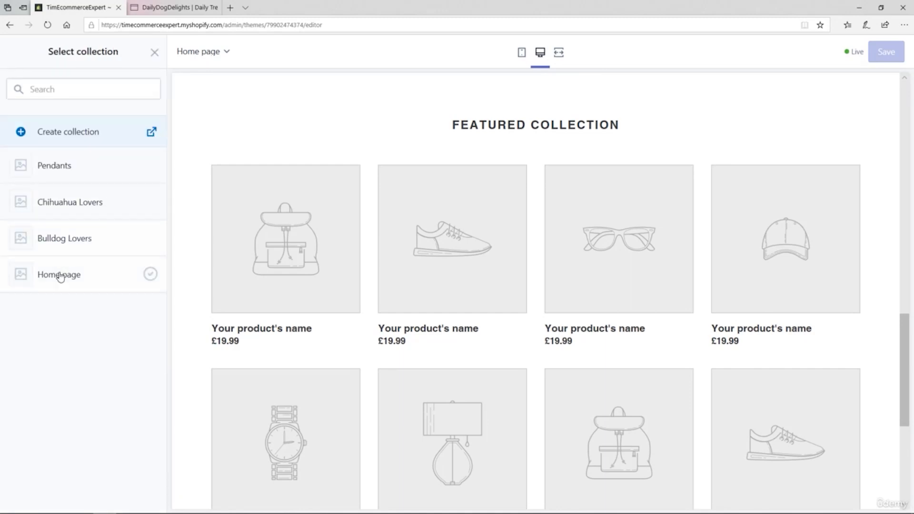
pyautogui.click(56, 277)
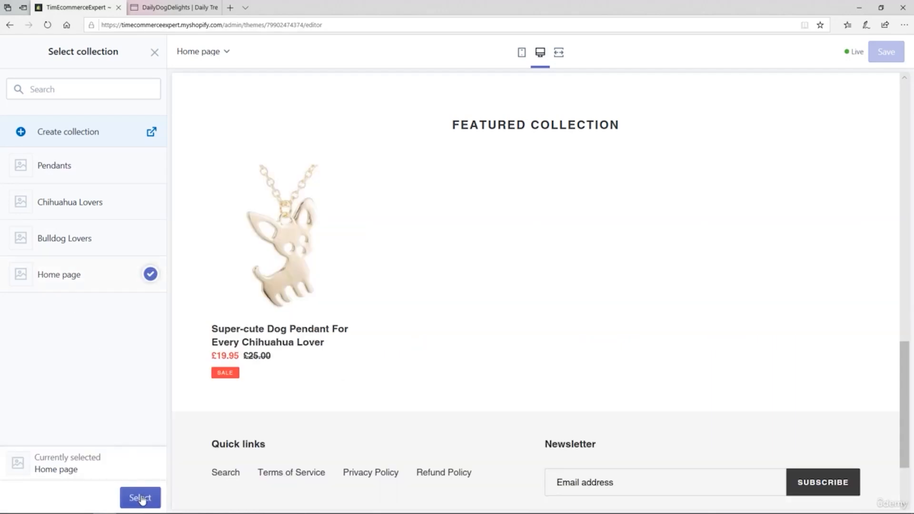
pyautogui.click(139, 498)
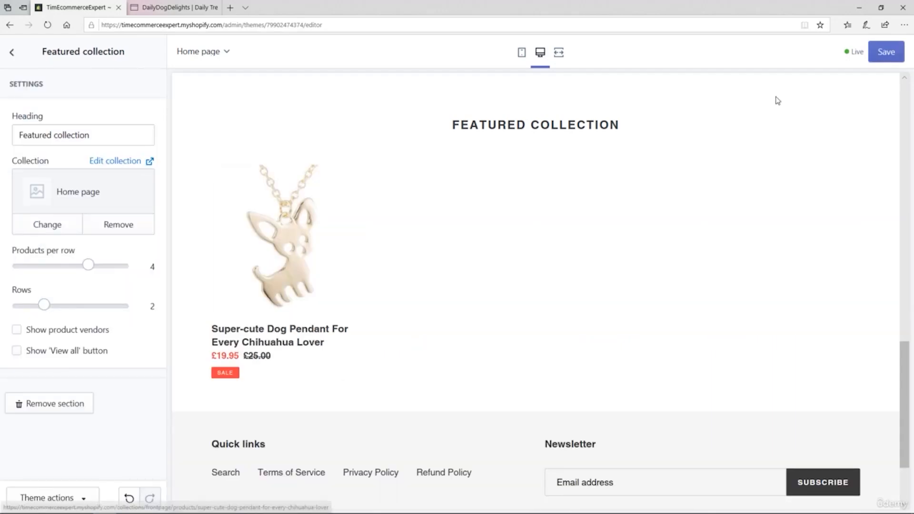
pyautogui.click(874, 55)
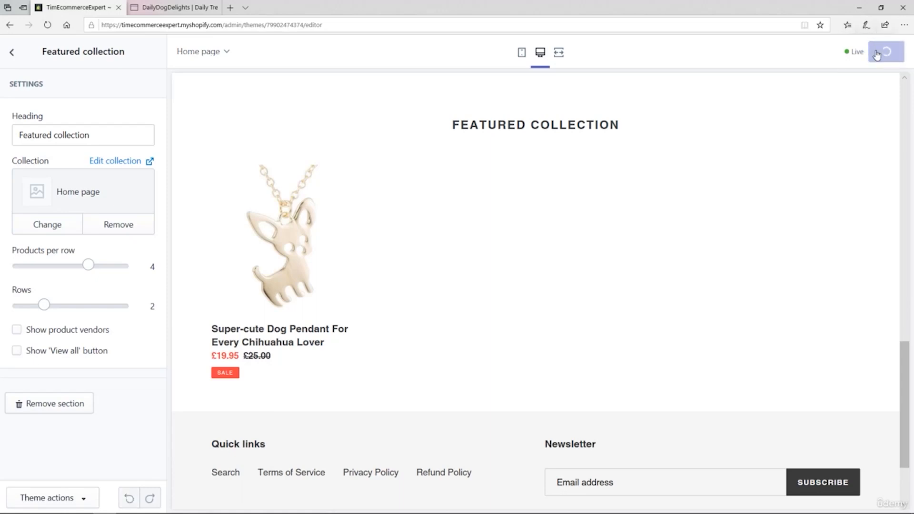
# Step: Reload the storefront home page and examine its Featured Collection, welcome banner and Image with text sections
pyautogui.click(180, 12)
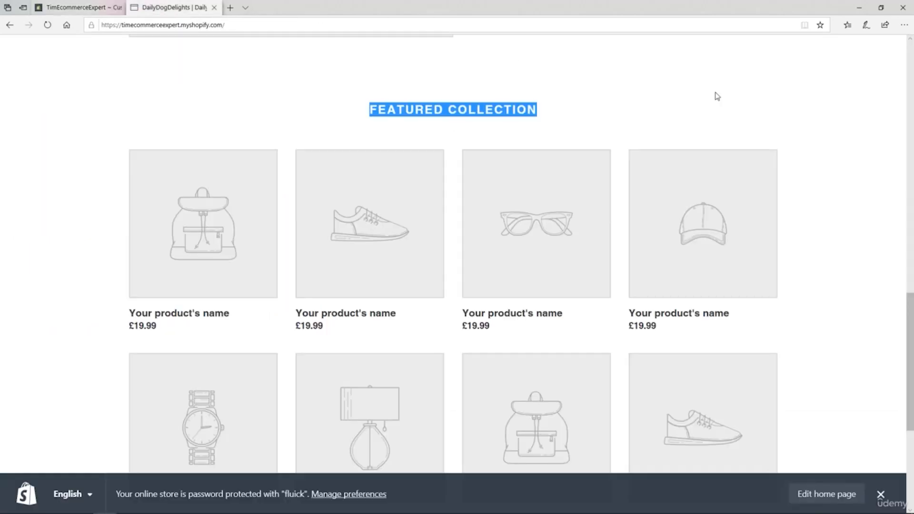
pyautogui.moveTo(912, 326); pyautogui.dragTo(912, 72)
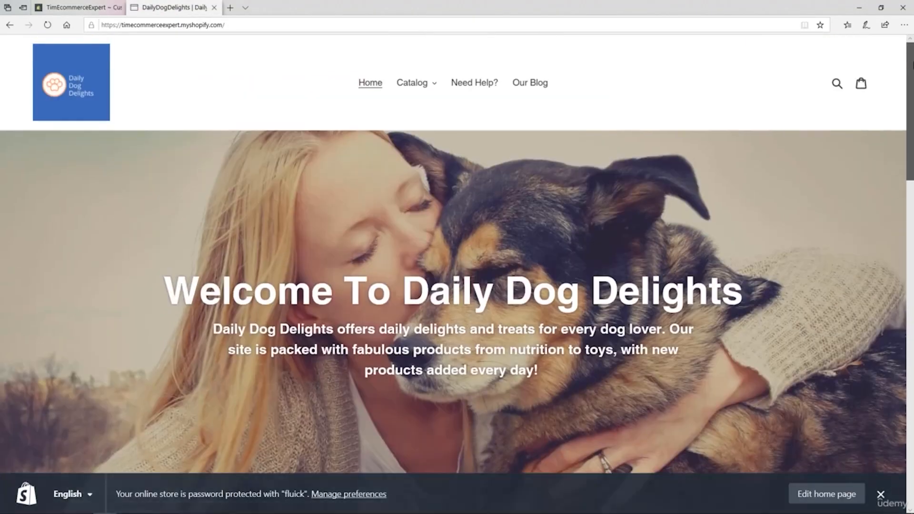
pyautogui.click(49, 24)
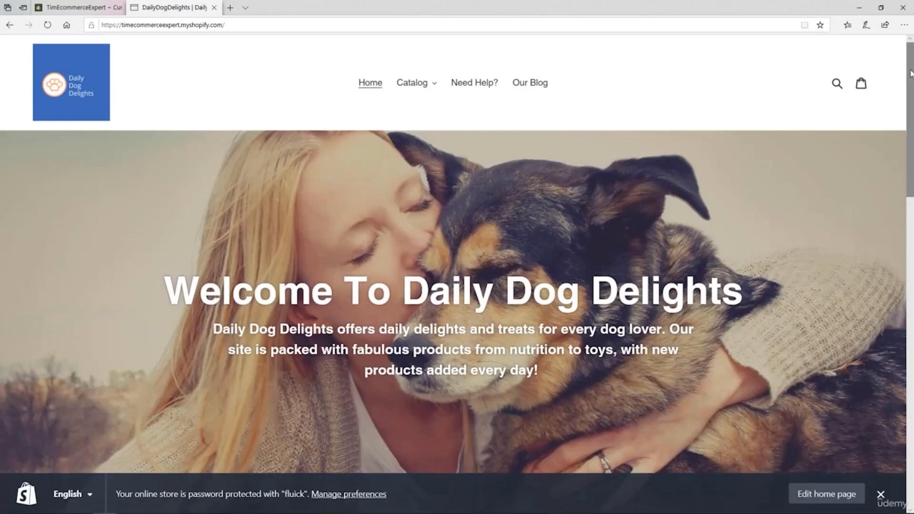
pyautogui.moveTo(912, 81); pyautogui.dragTo(902, 328)
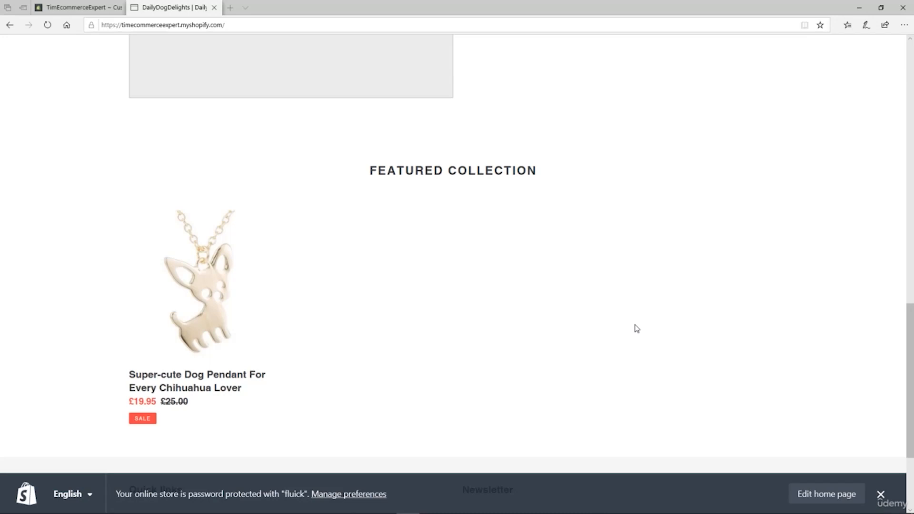
pyautogui.scroll(-2, 636, 328)
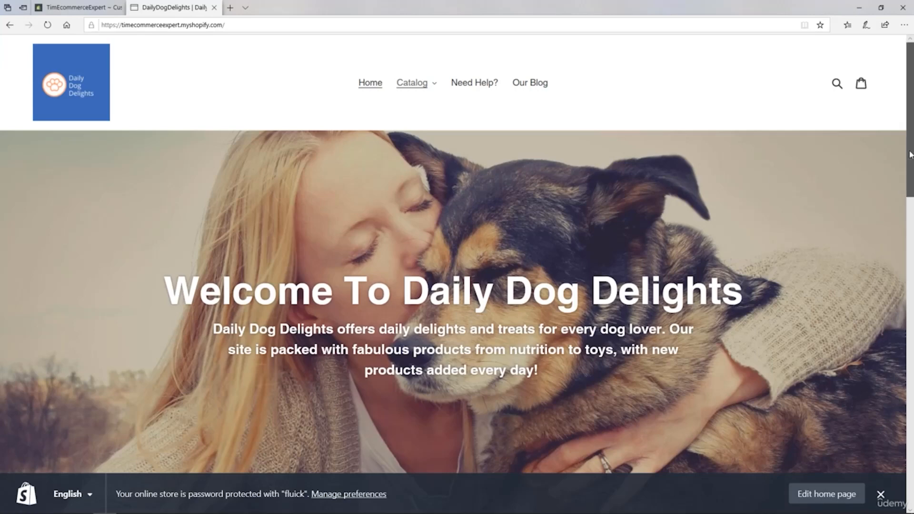
pyautogui.moveTo(909, 155); pyautogui.dragTo(909, 219)
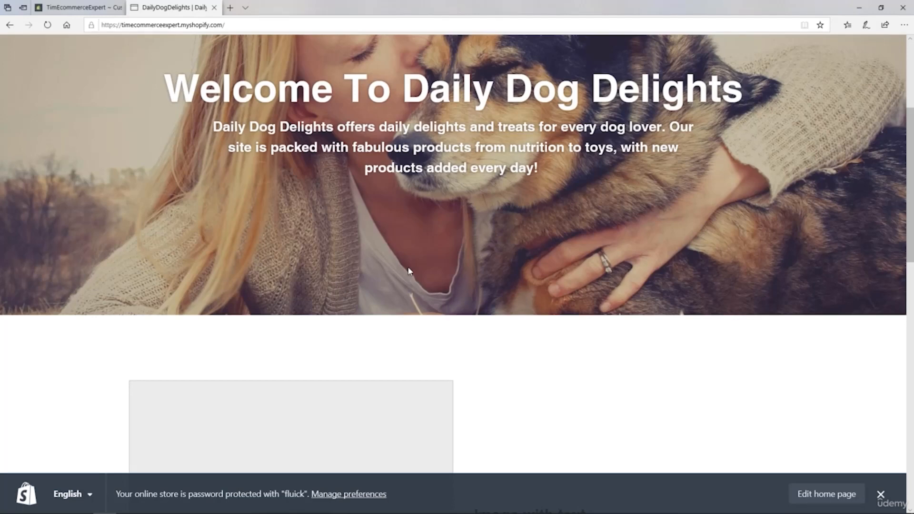
pyautogui.scroll(-6, 411, 272)
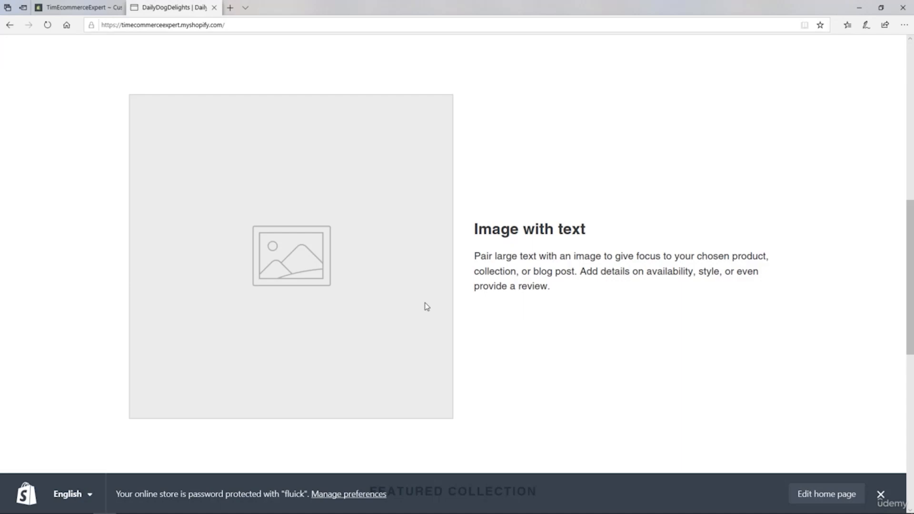
# Step: In the theme editor, set the welcome banner section's button label to "Discover more..."
pyautogui.click(67, 11)
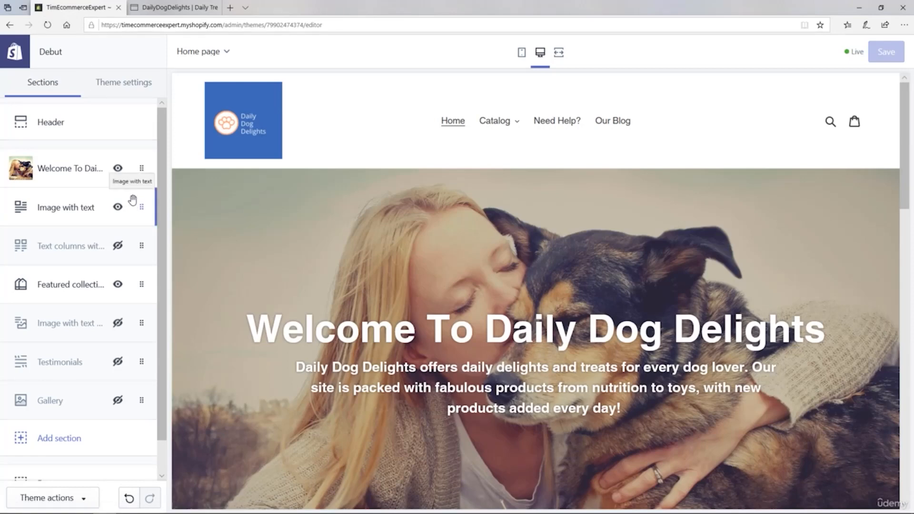
pyautogui.click(79, 176)
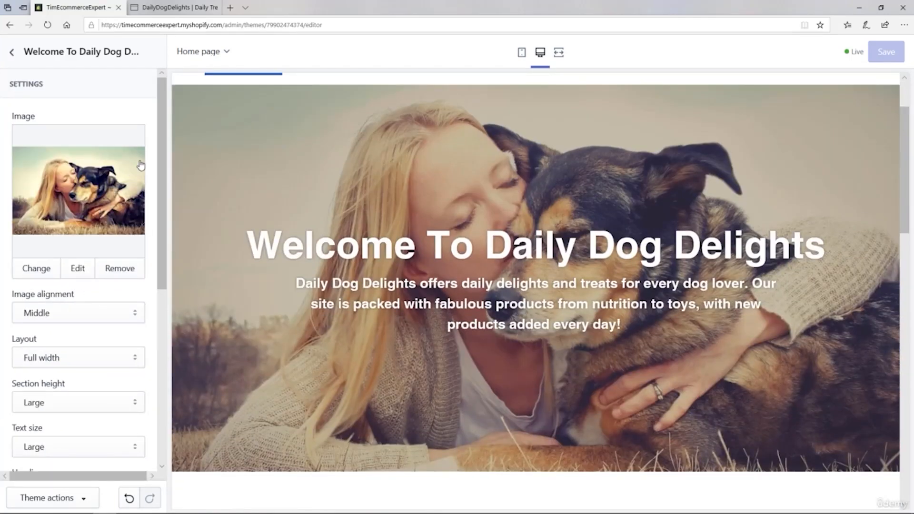
pyautogui.moveTo(166, 143); pyautogui.dragTo(159, 339)
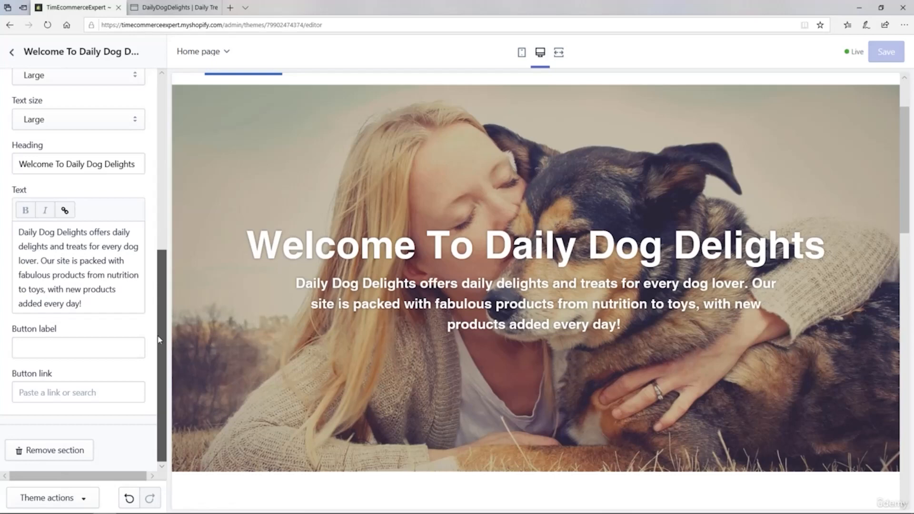
pyautogui.click(37, 349)
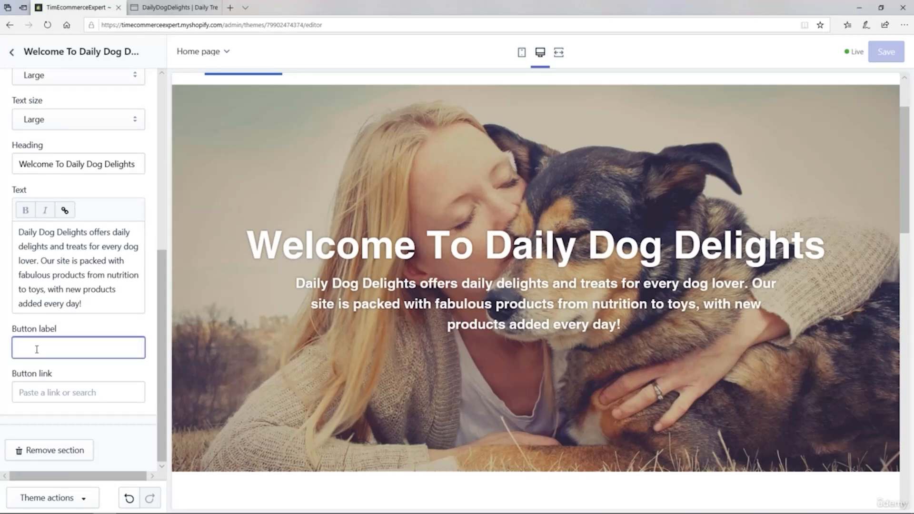
pyautogui.write('Di')
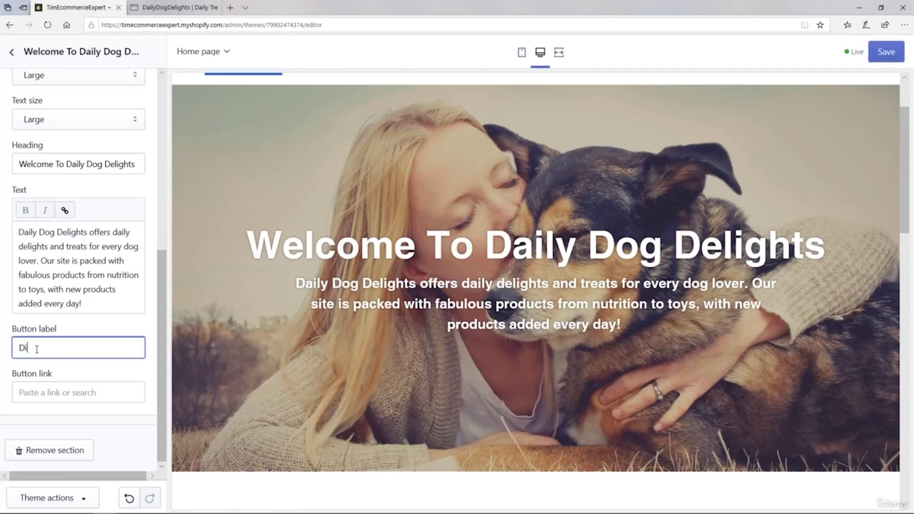
pyautogui.write('scover more...')
pyautogui.click(87, 362)
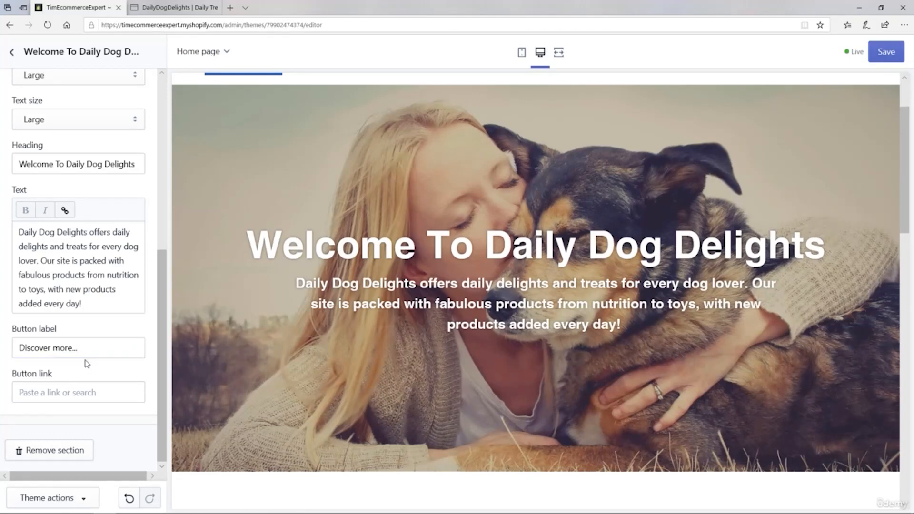
# Step: Link the welcome banner's button to All Products and save the theme
pyautogui.click(55, 391)
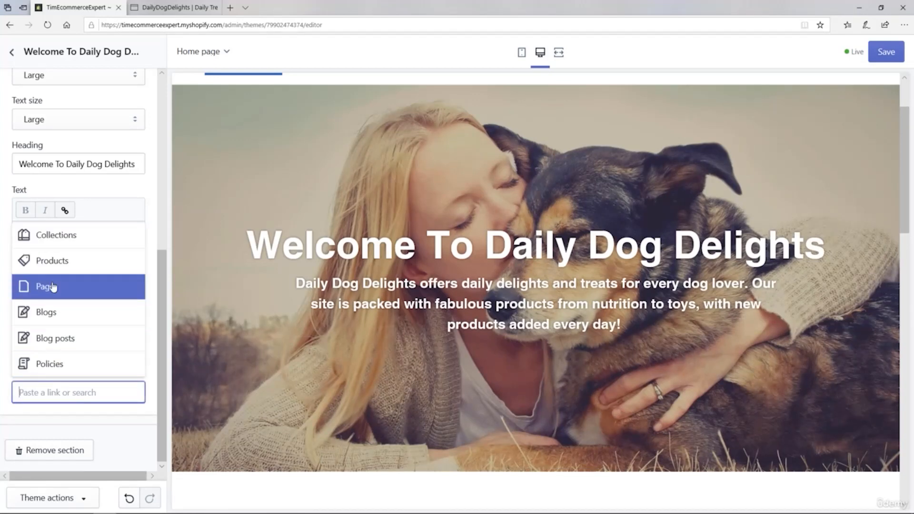
pyautogui.click(54, 271)
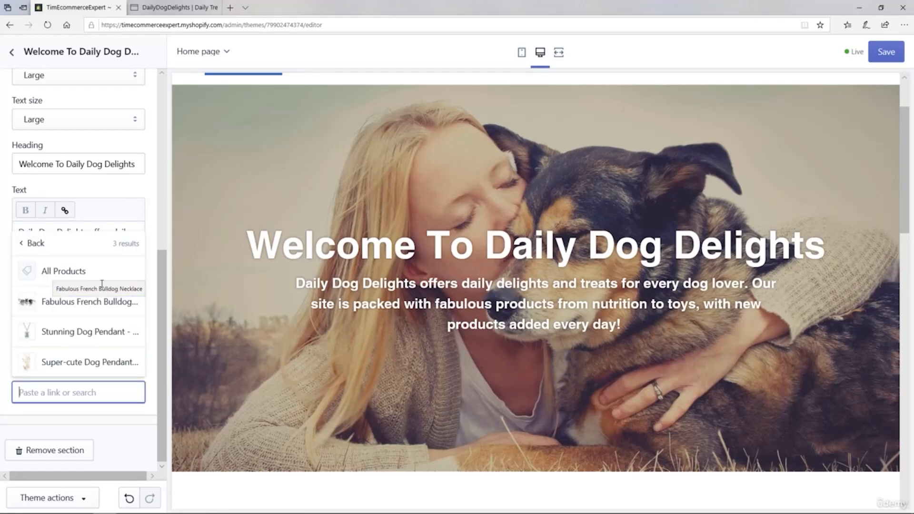
pyautogui.click(43, 272)
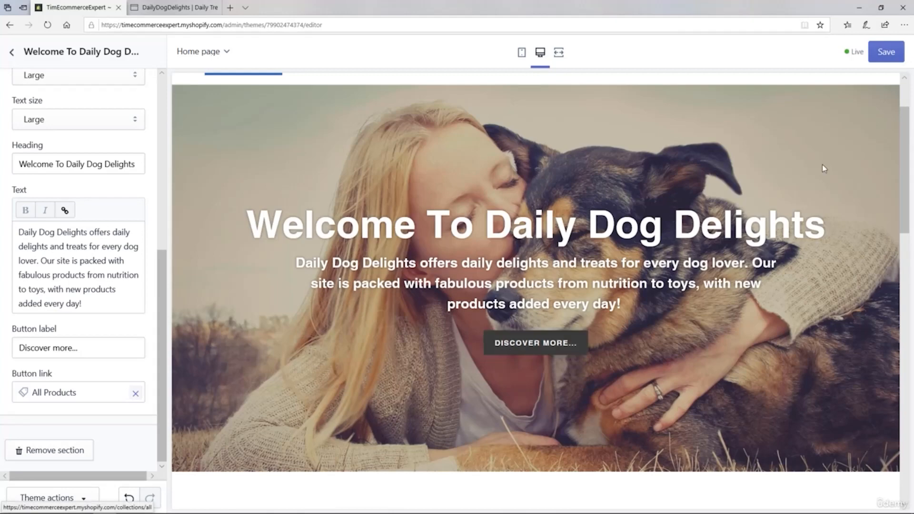
pyautogui.click(880, 54)
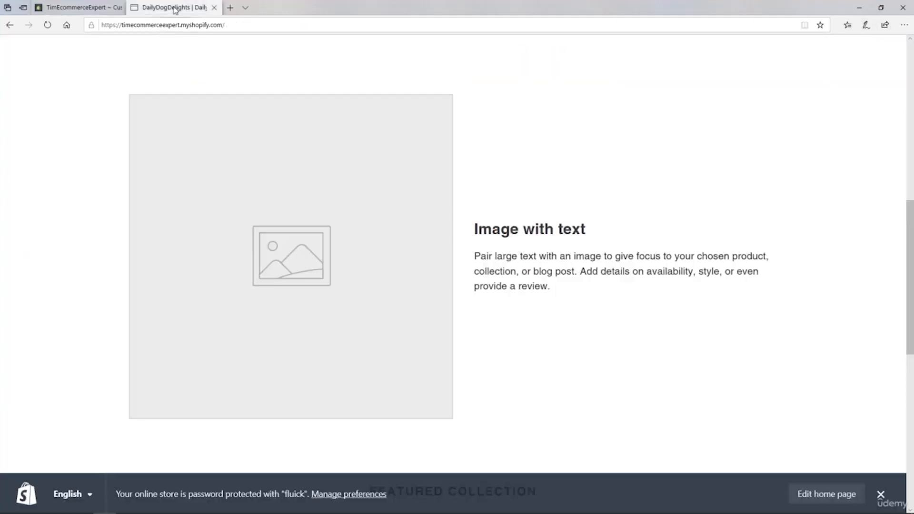
# Step: Reload the storefront home page and test the banner's "Discover more..." button
pyautogui.click(176, 8)
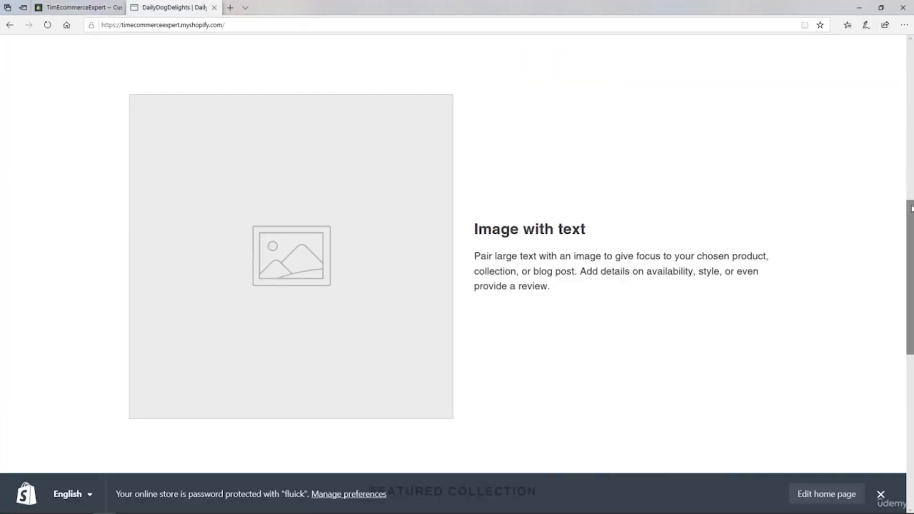
pyautogui.moveTo(911, 208); pyautogui.dragTo(910, 48)
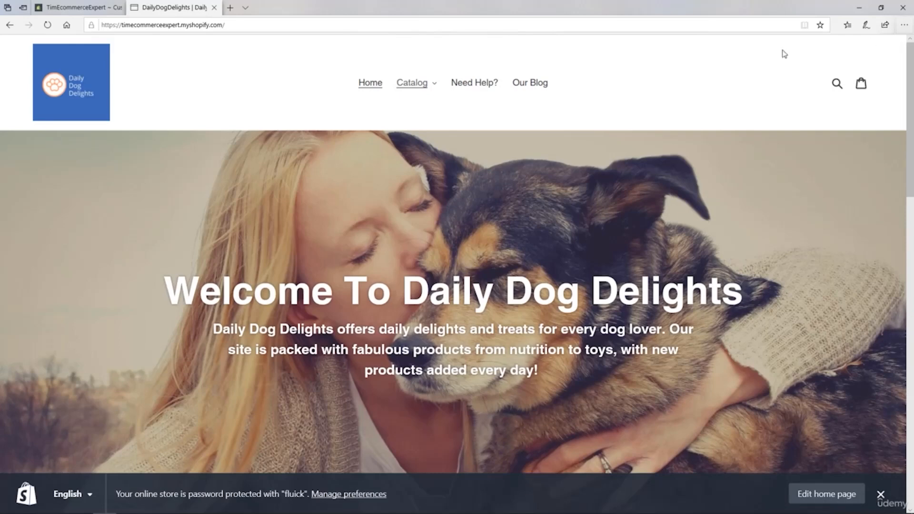
pyautogui.click(48, 26)
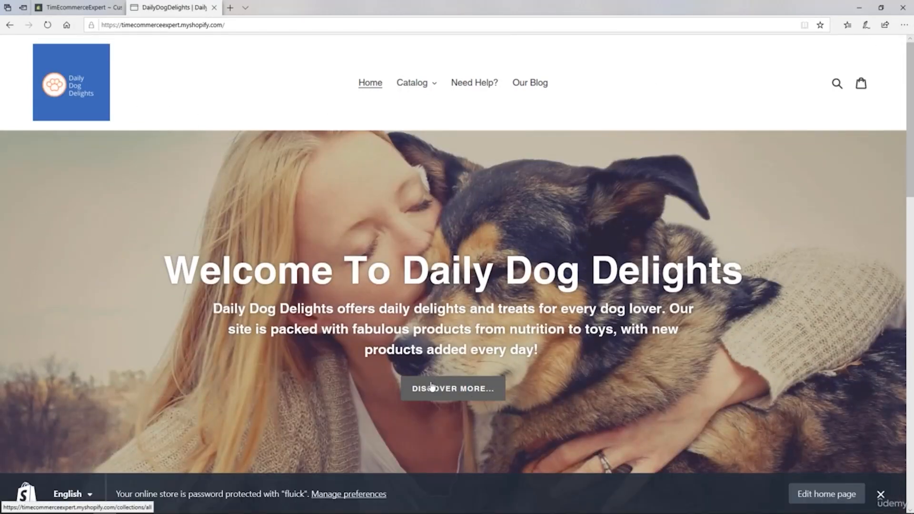
pyautogui.click(462, 389)
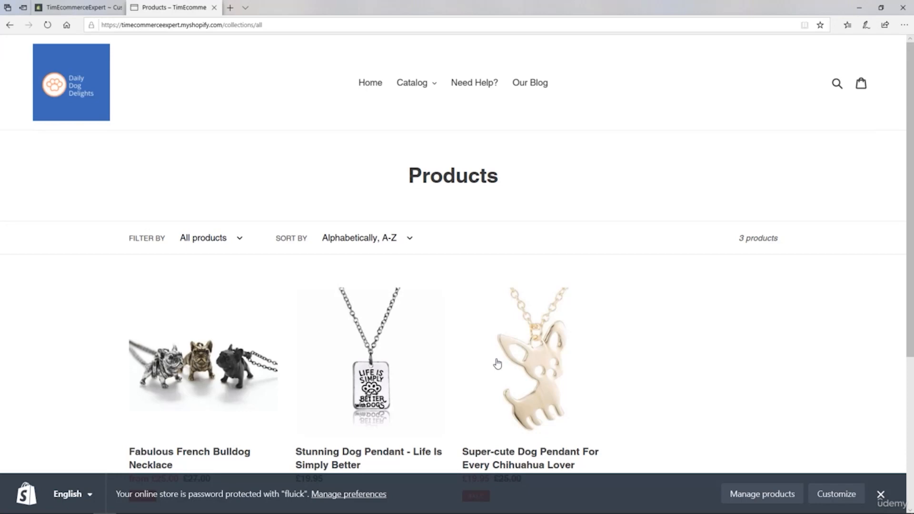
# Step: Back in the theme editor, upload the French bulldog necklace picture and use it as the Image with text section's image
pyautogui.click(84, 10)
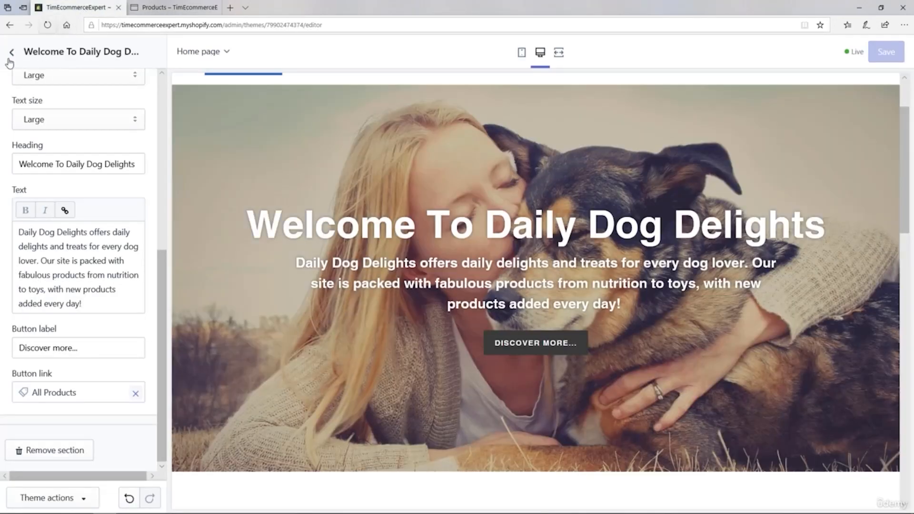
pyautogui.click(11, 53)
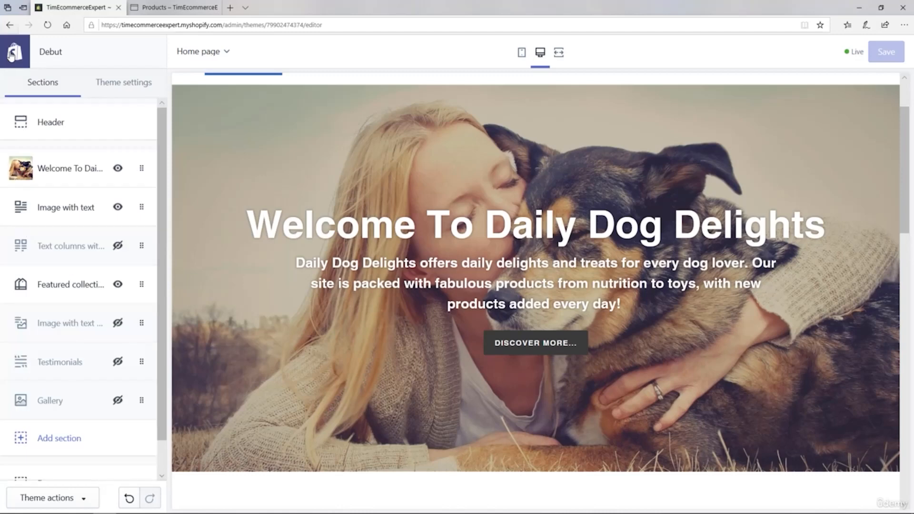
pyautogui.click(59, 208)
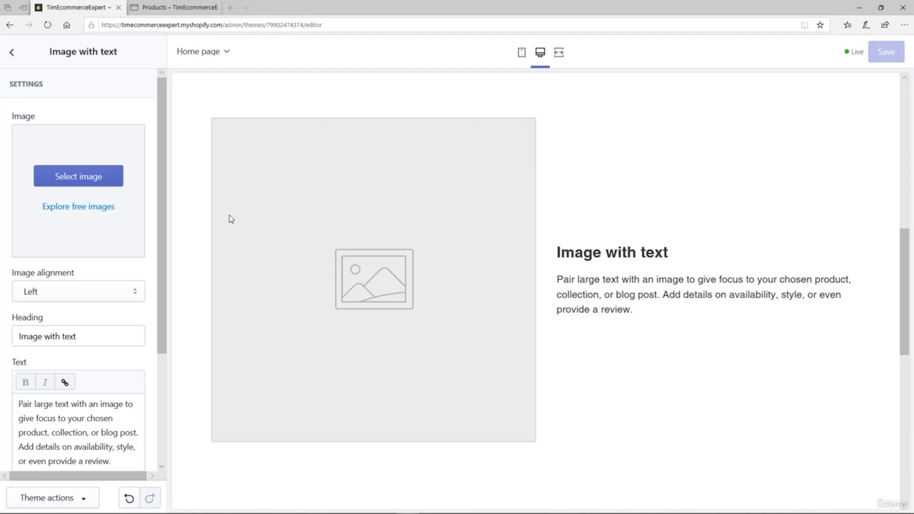
pyautogui.click(69, 182)
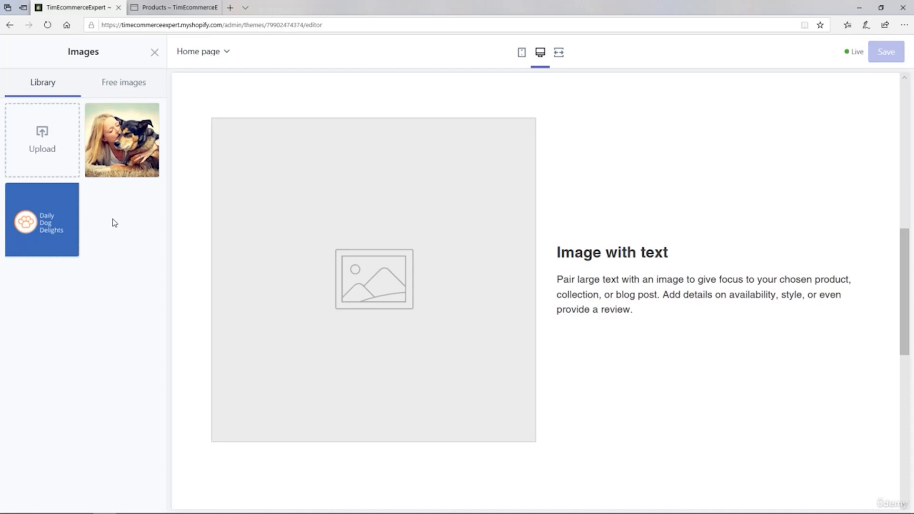
pyautogui.click(50, 148)
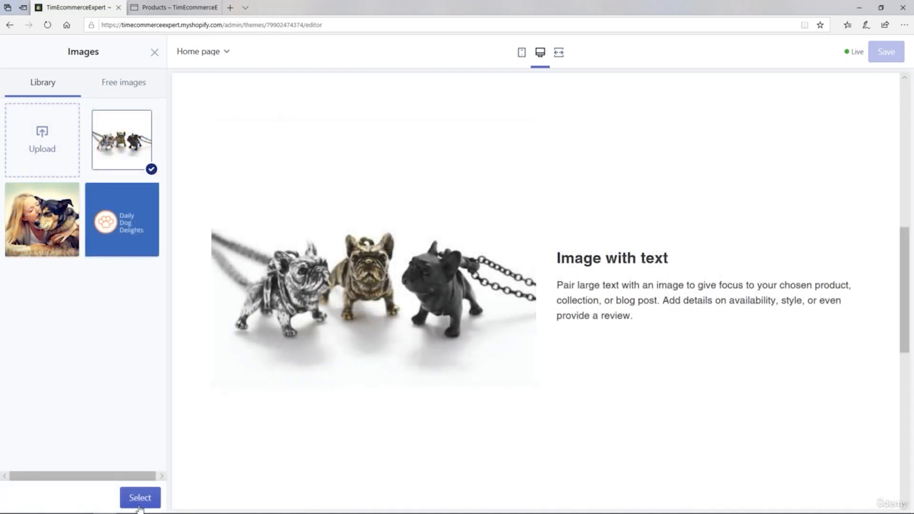
pyautogui.click(137, 499)
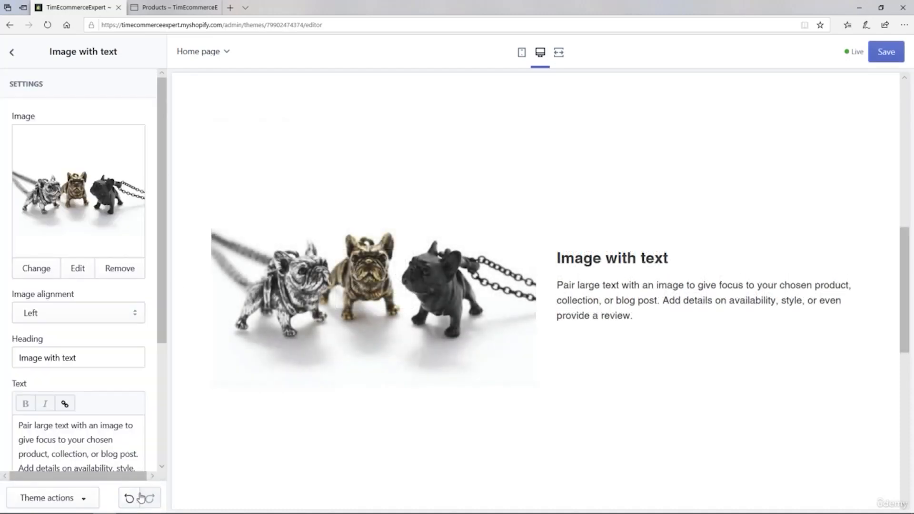
# Step: Change the Image with text section's heading to "Check out these super-cute bulldogs!"
pyautogui.moveTo(166, 336); pyautogui.dragTo(159, 390)
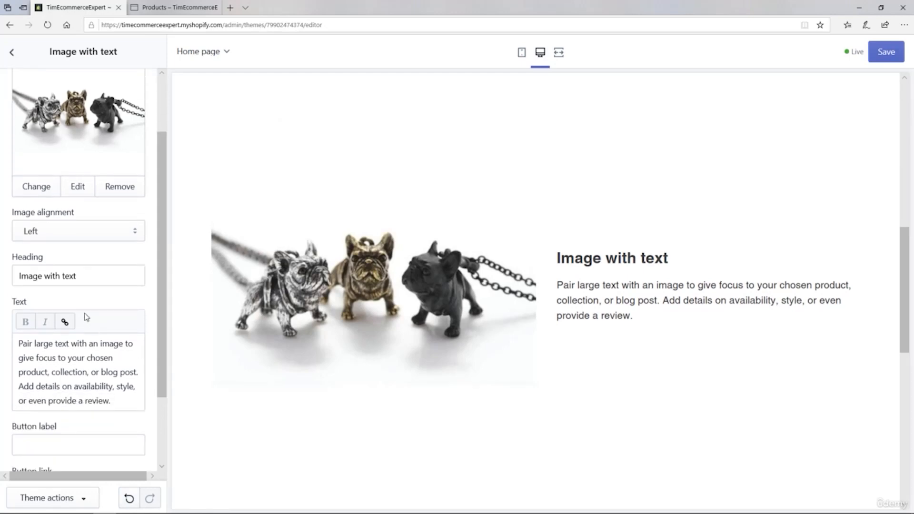
pyautogui.moveTo(78, 276); pyautogui.dragTo(3, 279)
pyautogui.write('Check out these super-cute bulldogs')
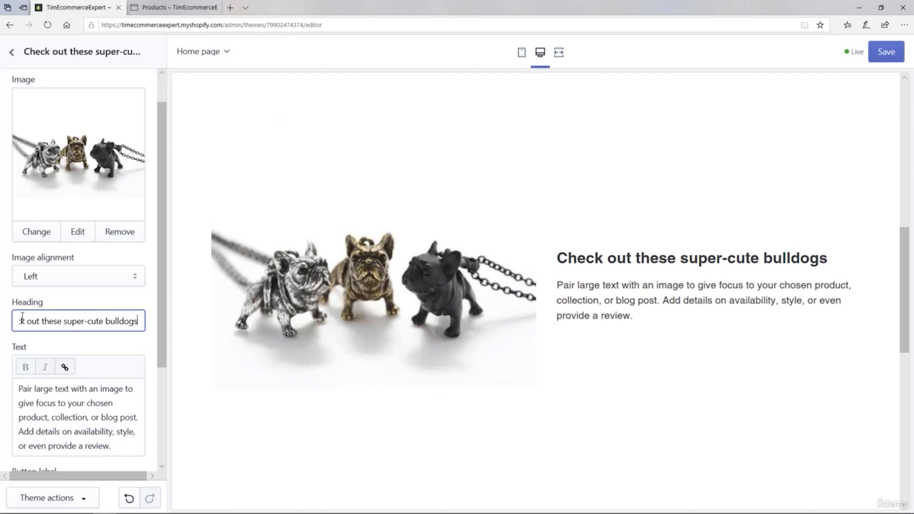
pyautogui.write('!')
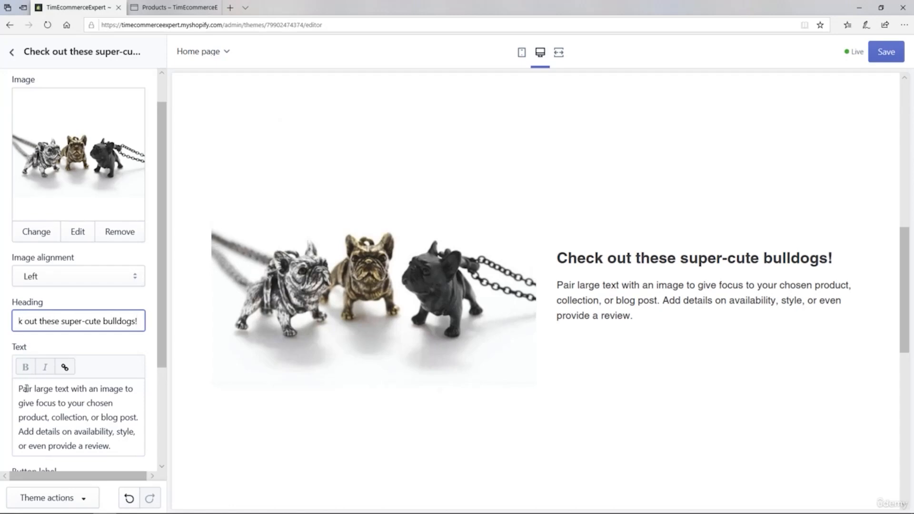
# Step: Replace the section's text with "We've just added these fabulous Bulldog necklaces to the site. Get them while they last as there is only limited stock!"
pyautogui.click(28, 387)
pyautogui.scroll(-3, 158, 370)
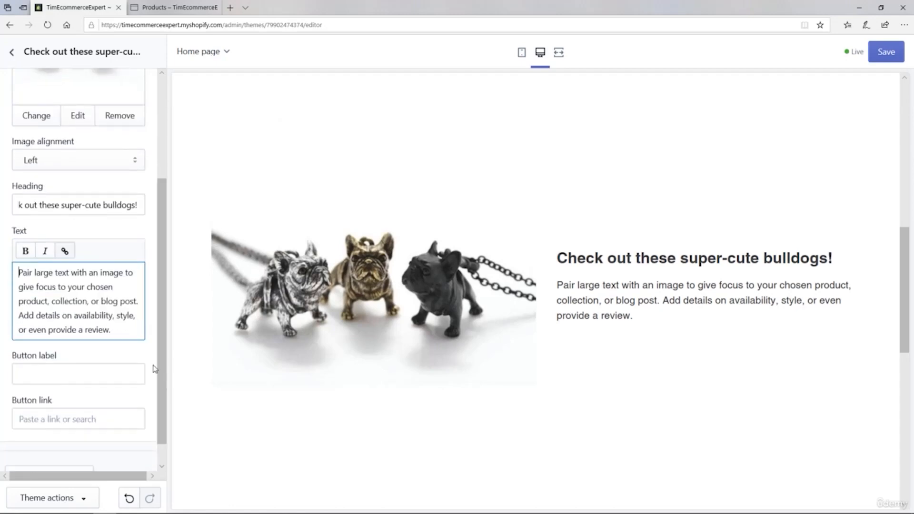
pyautogui.click(122, 333)
pyautogui.hotkey('ctrl', 'a')
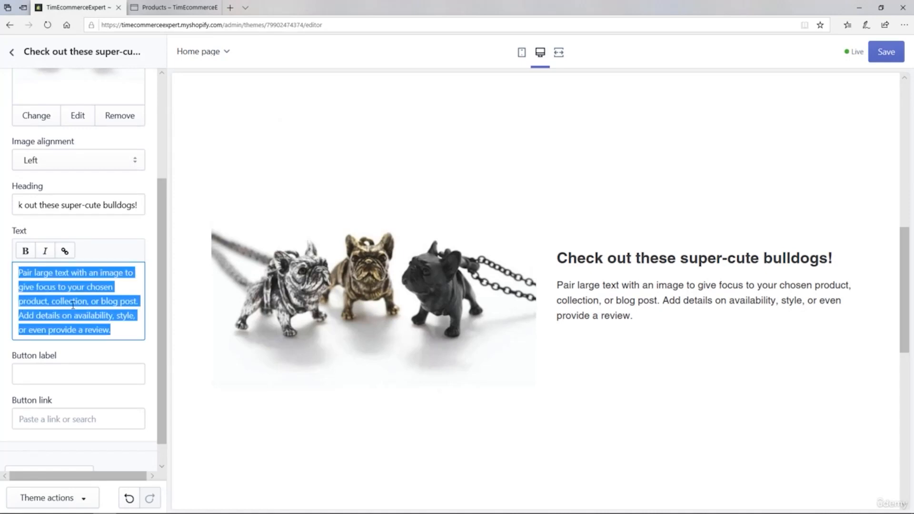
pyautogui.press('BackSpace')
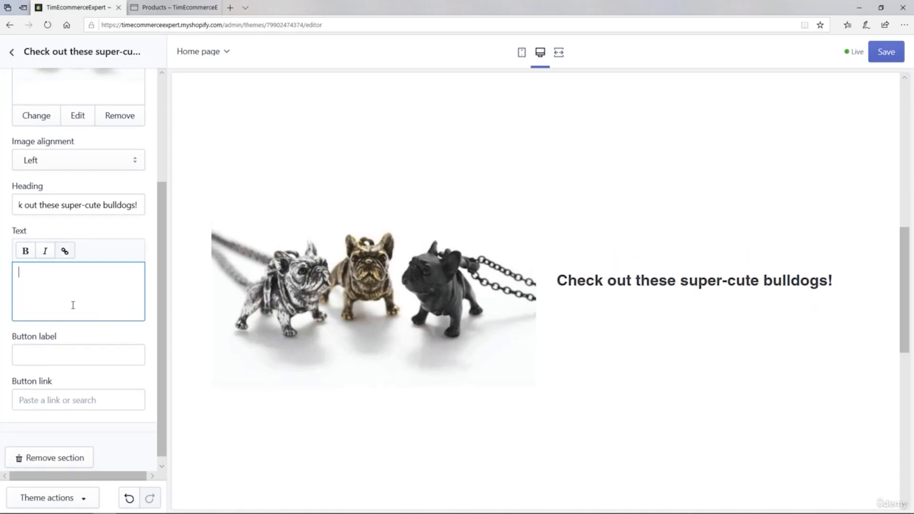
pyautogui.write("We've just added these fabulous Bulldog necklaces to the site.  Get them while they last as there is only limited stock!")
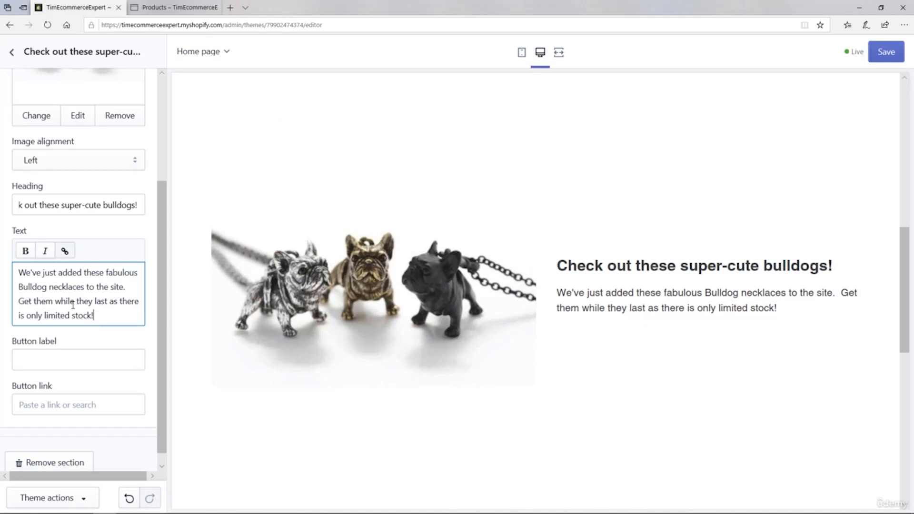
# Step: Add a "Shop Now" button to the section, linked to the Fabulous French Bulldog Necklace product, and save the theme
pyautogui.click(42, 361)
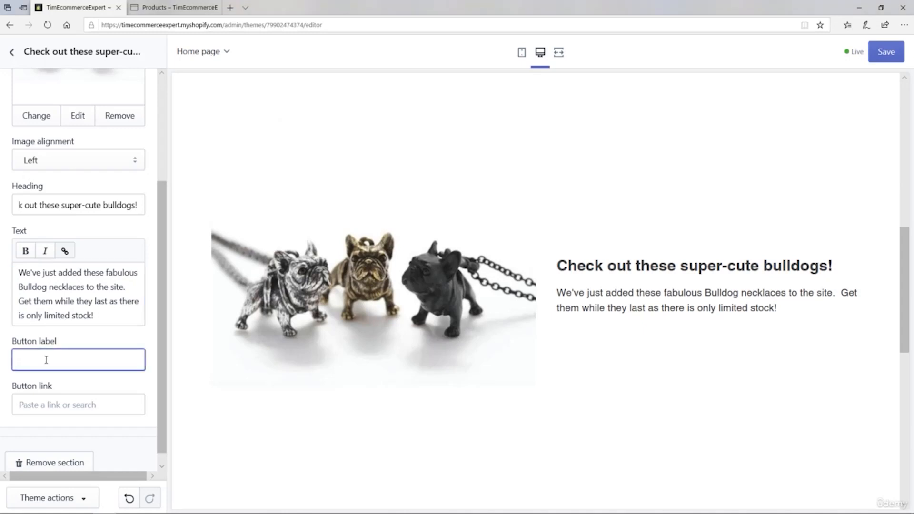
pyautogui.write('Shop Now')
pyautogui.click(57, 403)
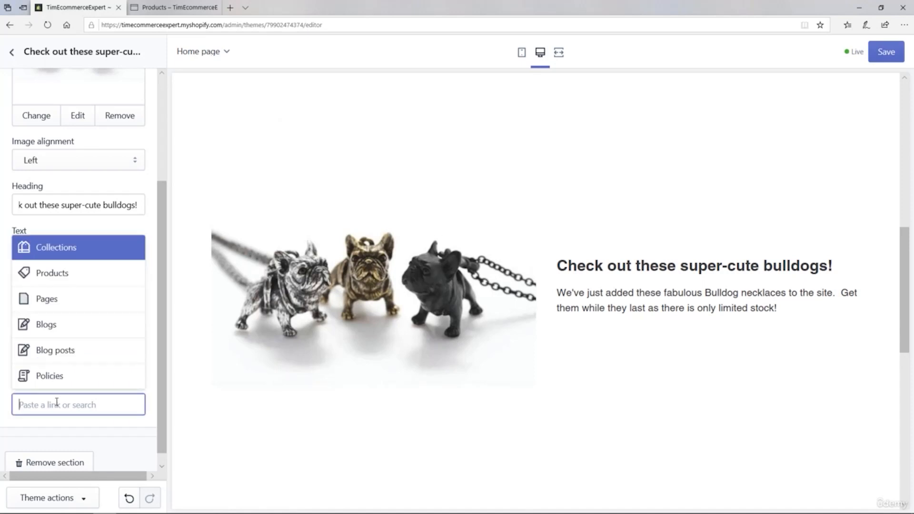
pyautogui.click(41, 273)
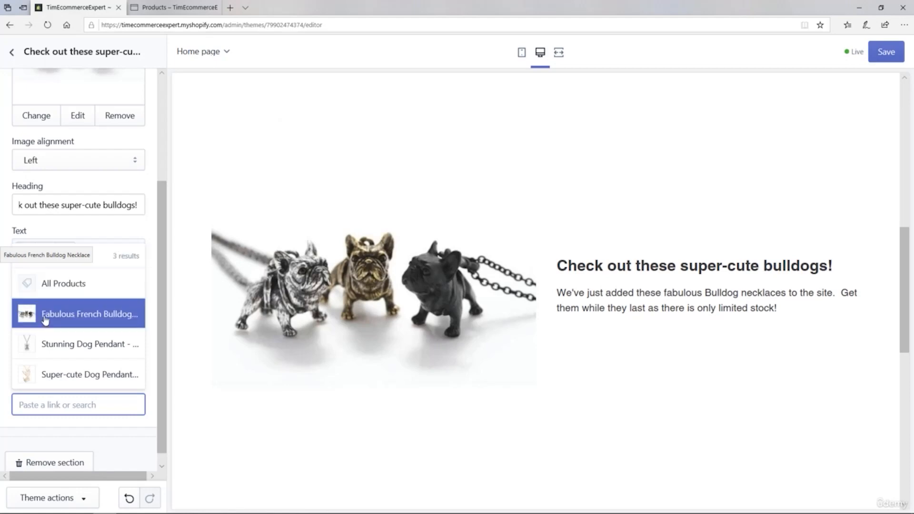
pyautogui.click(41, 315)
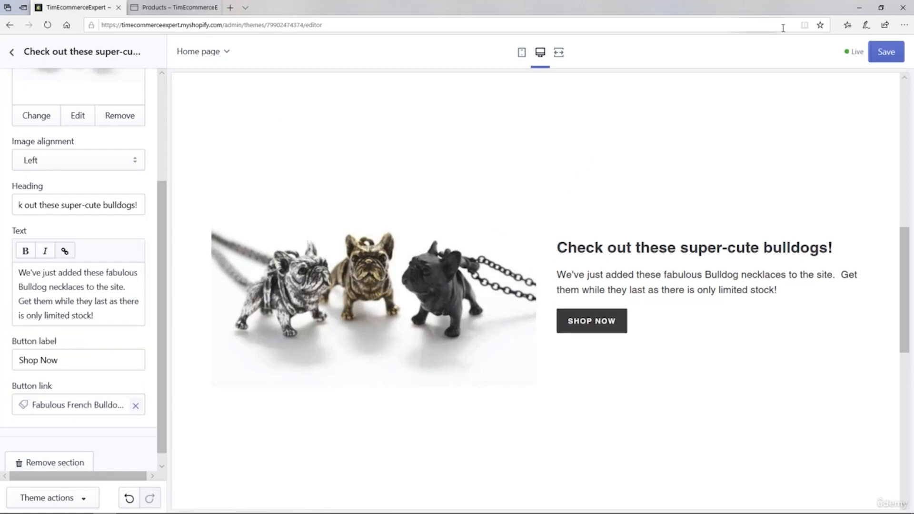
pyautogui.click(880, 56)
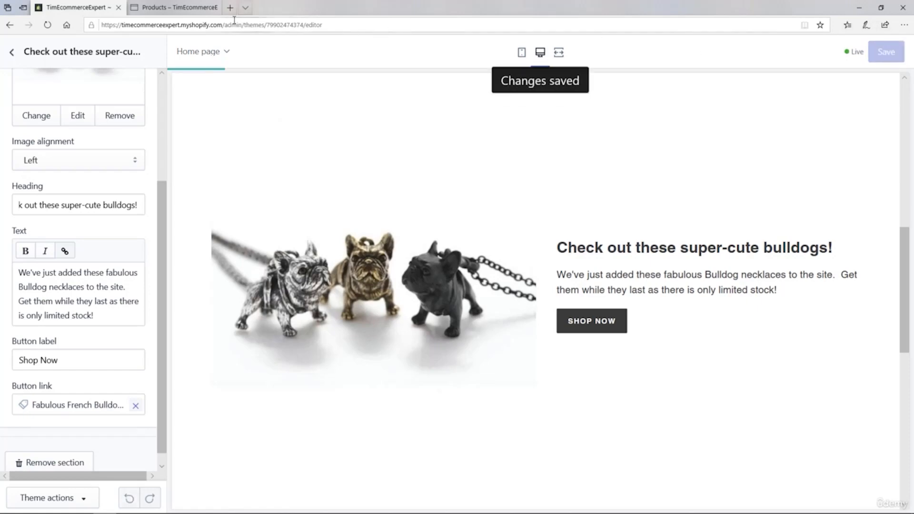
# Step: Return to the storefront's home page and test the bulldog section's "Shop Now" button
pyautogui.click(175, 9)
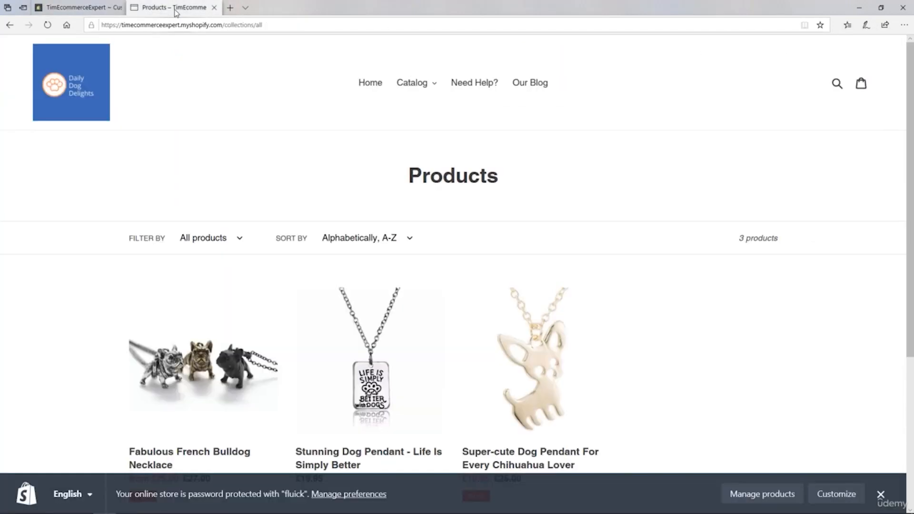
pyautogui.click(360, 84)
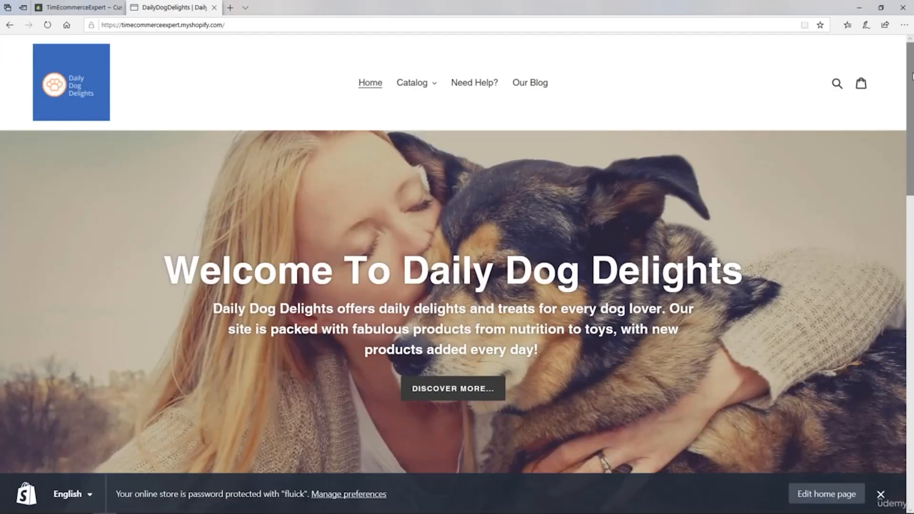
pyautogui.scroll(-2, 909, 116)
pyautogui.moveTo(910, 116); pyautogui.dragTo(905, 247)
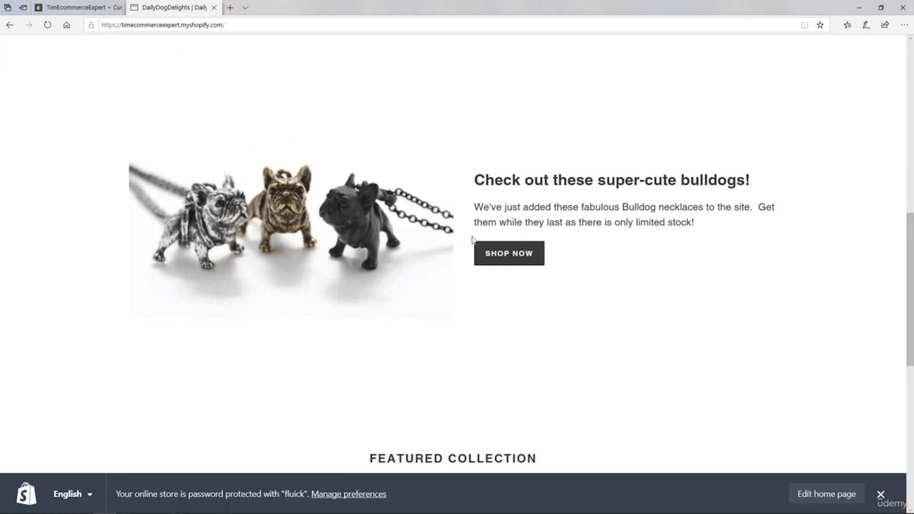
pyautogui.click(497, 256)
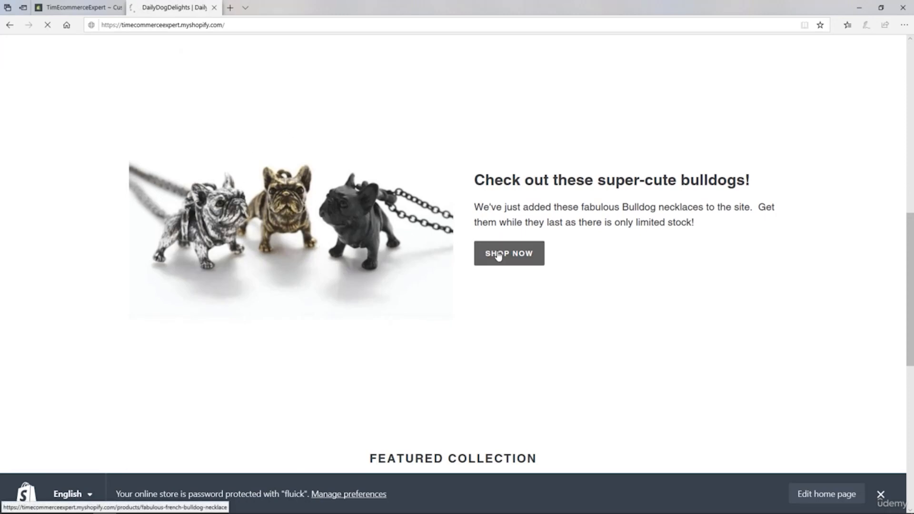